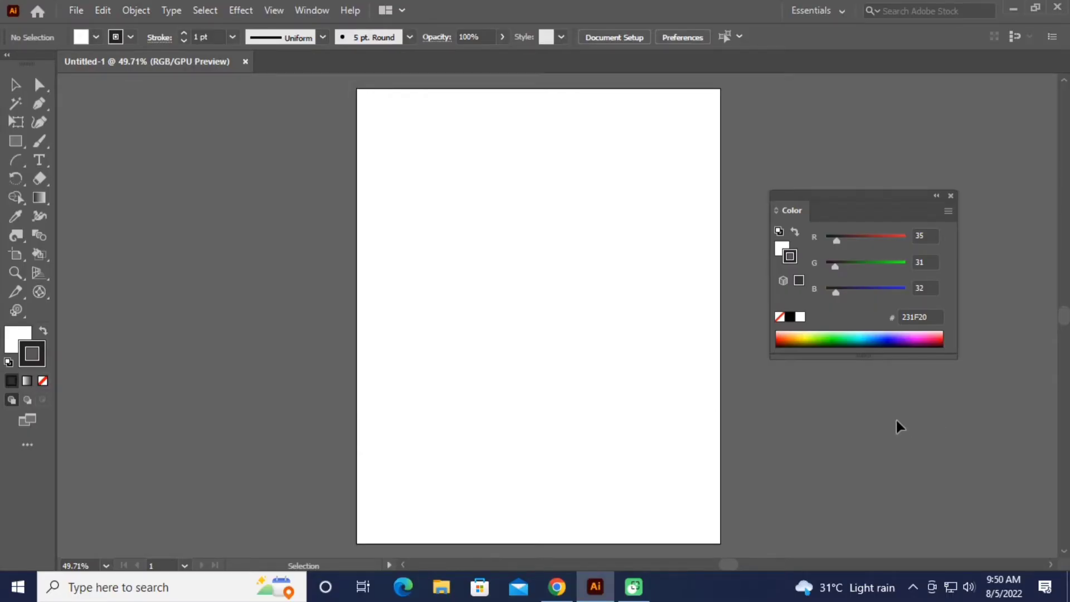
Show rulers along the canvas edges and select the Ellipse tool
{"action": "left_click", "coordinate": [273, 10]}
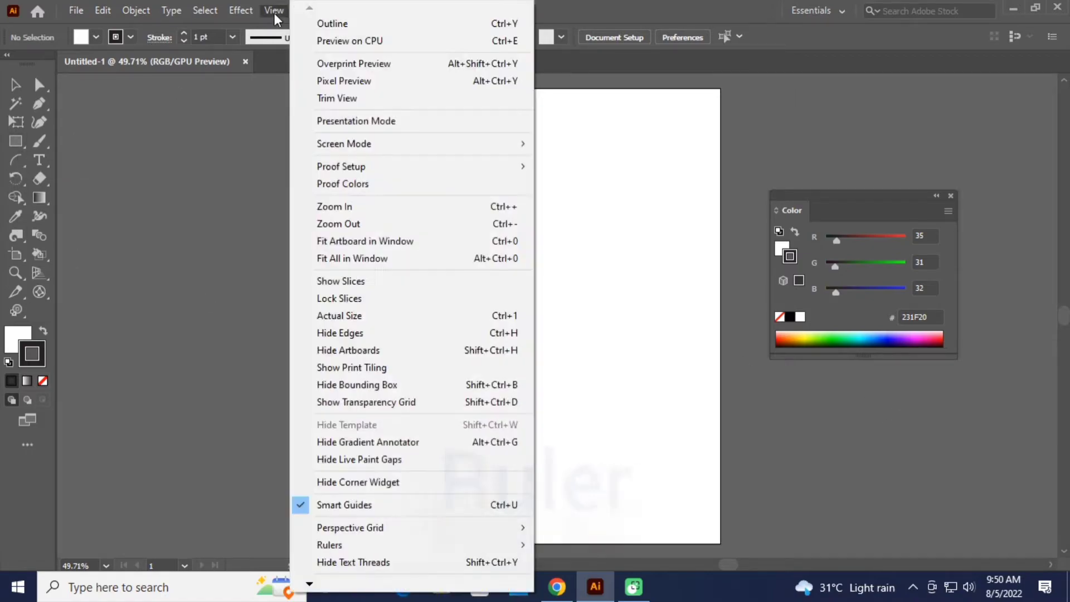
{"action": "mouse_move", "coordinate": [329, 543]}
{"action": "left_click", "coordinate": [557, 545]}
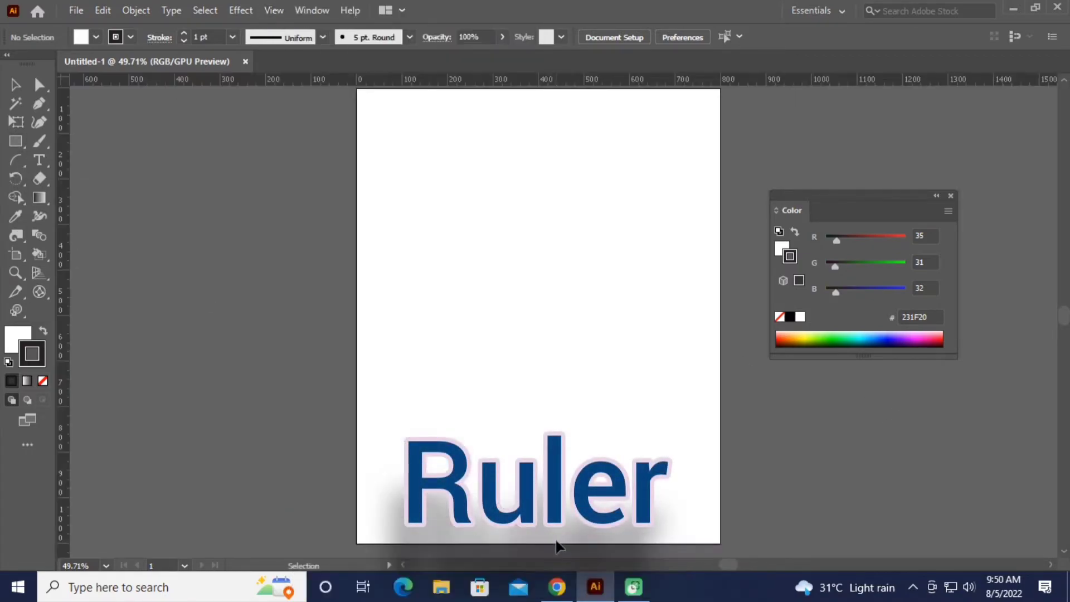
{"action": "left_click_drag", "start_coordinate": [15, 141], "coordinate": [95, 158]}
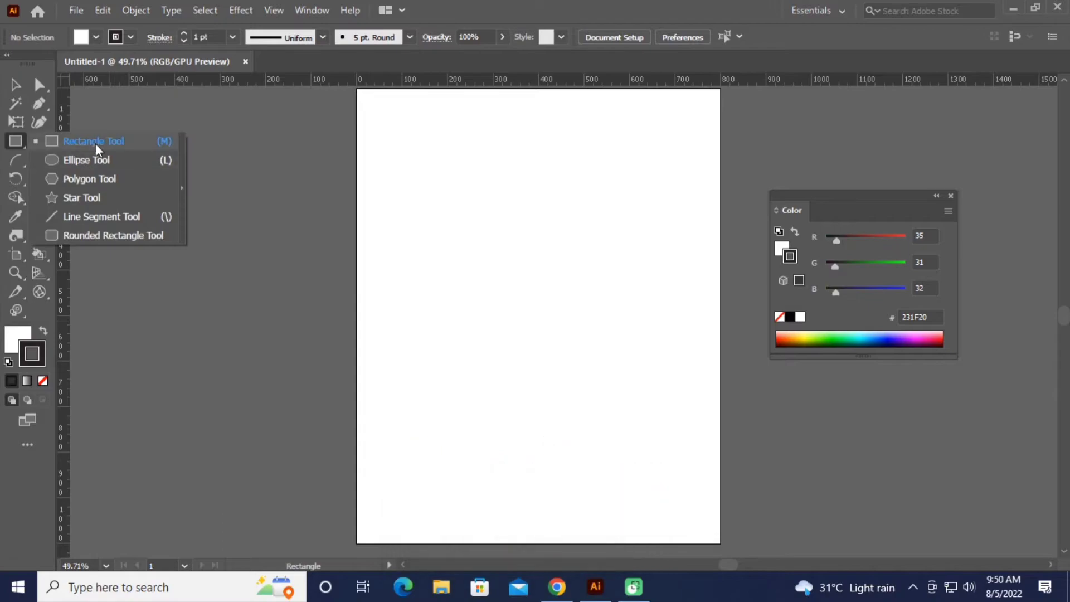
Draw a circle and place horizontal and vertical guides crossing at its centre
{"action": "left_click_drag", "start_coordinate": [496, 219], "coordinate": [631, 354]}
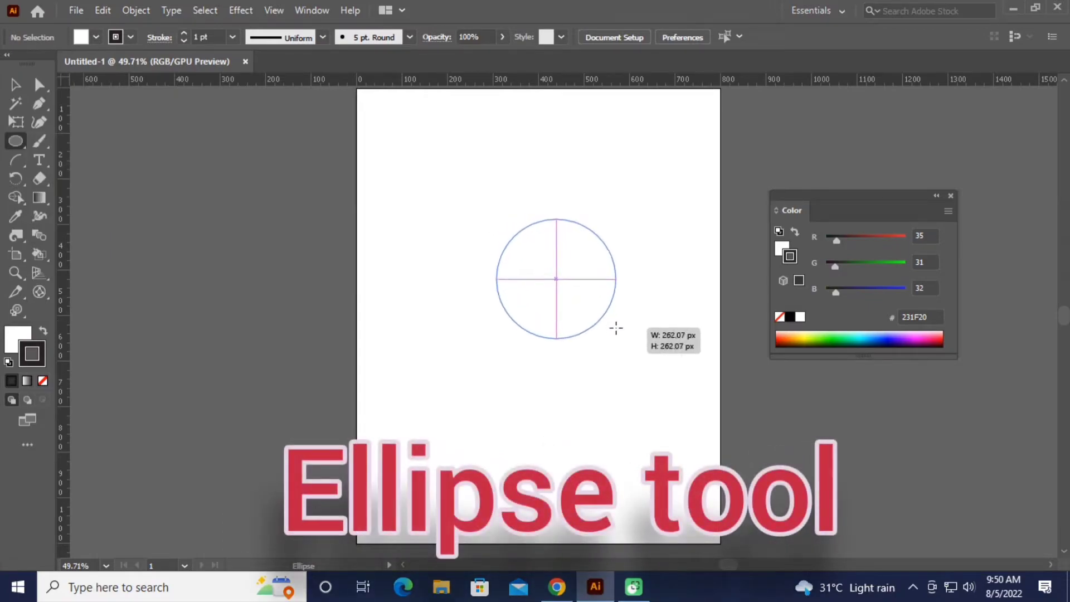
{"action": "key", "text": "v"}
{"action": "left_click_drag", "start_coordinate": [590, 312], "coordinate": [576, 301]}
{"action": "left_click_drag", "start_coordinate": [573, 79], "coordinate": [568, 273]}
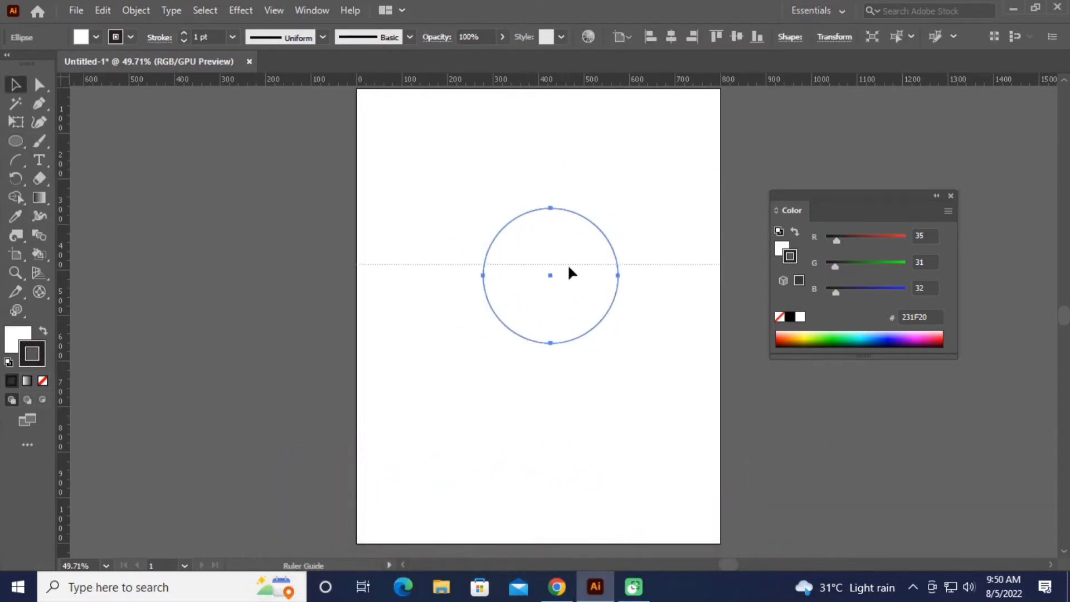
{"action": "left_click_drag", "start_coordinate": [61, 362], "coordinate": [463, 337]}
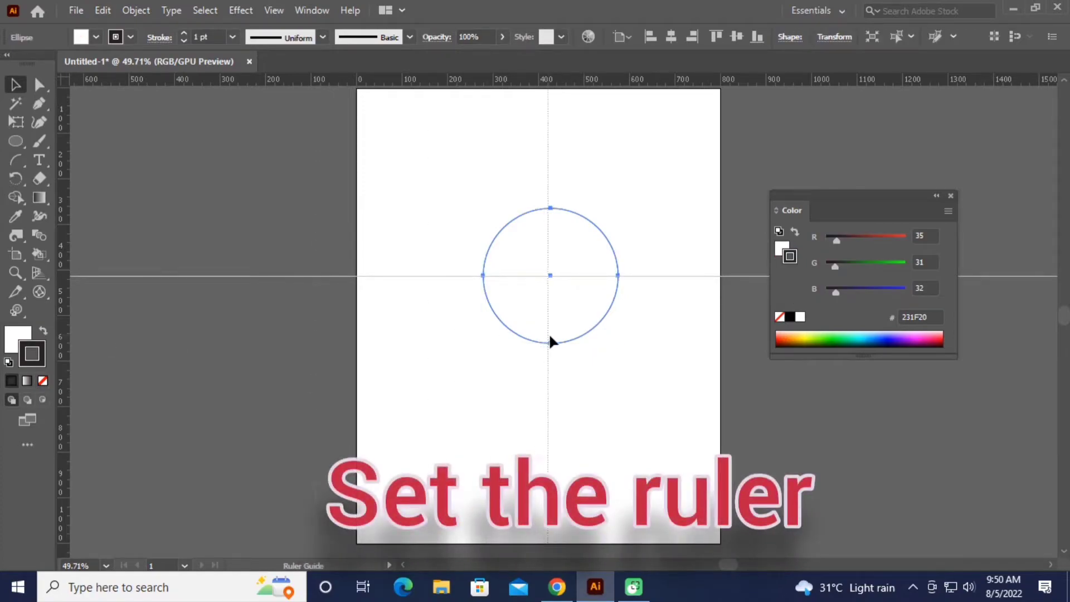
{"action": "left_click_drag", "start_coordinate": [549, 336], "coordinate": [551, 336]}
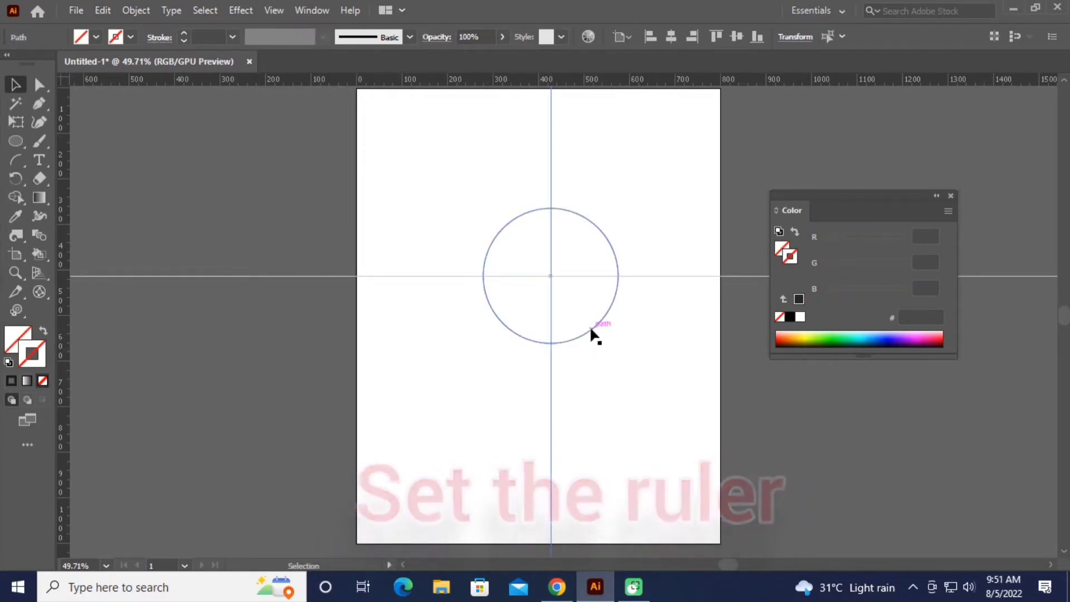
{"action": "left_click", "coordinate": [287, 172]}
Draw a small ellipse on the circle's top where the vertical guide meets it
{"action": "right_click", "coordinate": [15, 141]}
{"action": "left_click", "coordinate": [68, 160]}
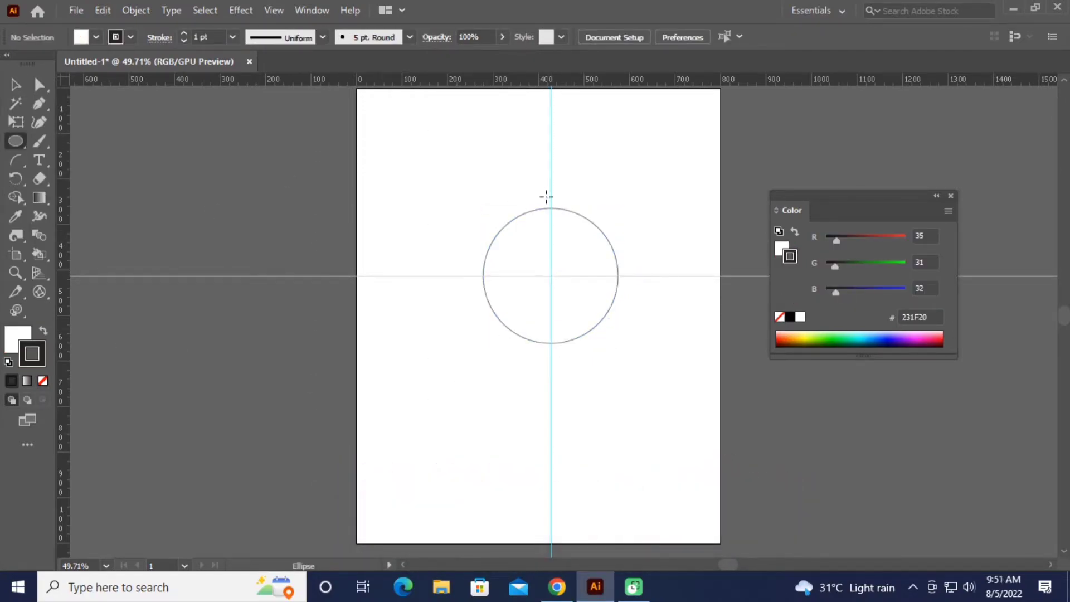
{"action": "left_click_drag", "start_coordinate": [551, 203], "coordinate": [559, 219]}
{"action": "left_click", "coordinate": [15, 85]}
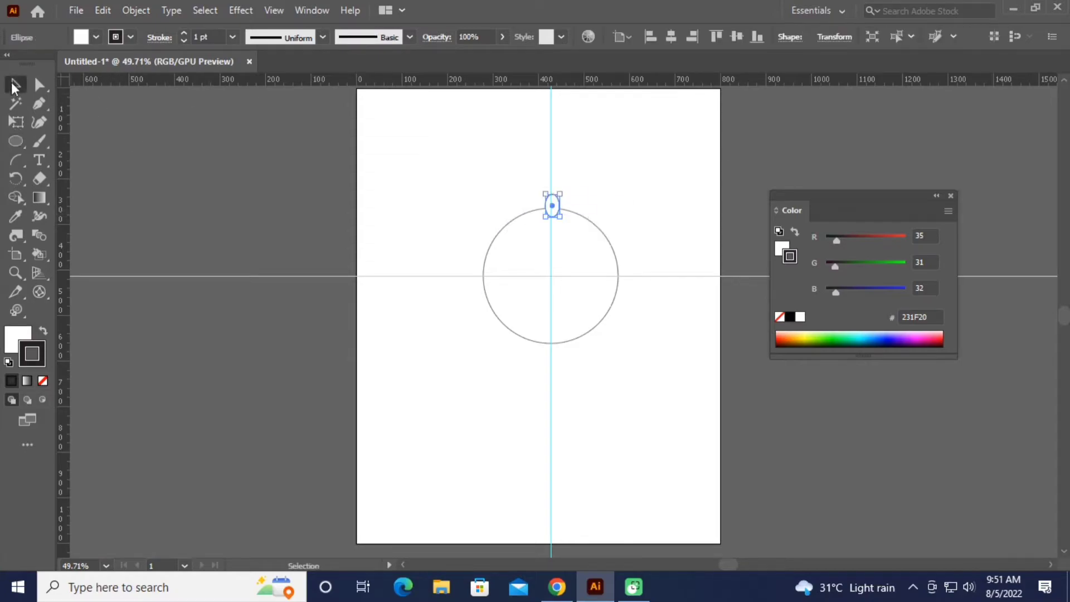
{"action": "key", "text": "Down"}
{"action": "key", "text": "Down"}
{"action": "key", "text": "Down"}
{"action": "key", "text": "Left"}
{"action": "key", "text": "Left"}
{"action": "key", "text": "Left"}
Copy the small ellipse around the circle's centre at 15° steps to form a ring
{"action": "left_click", "coordinate": [675, 208]}
{"action": "left_click", "coordinate": [560, 210]}
{"action": "left_click", "coordinate": [15, 179]}
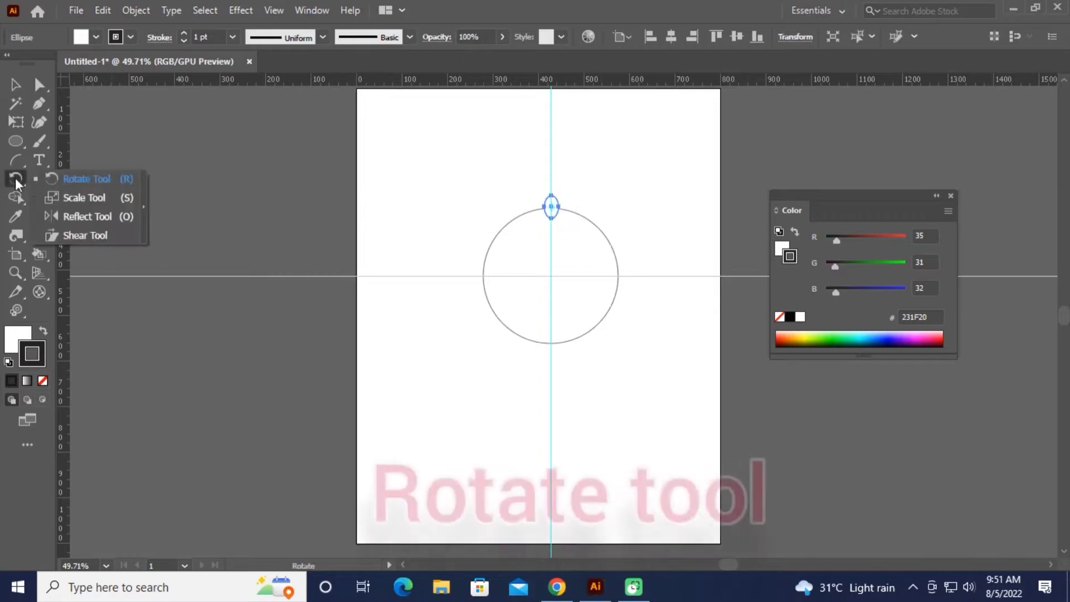
{"action": "left_click", "coordinate": [550, 275], "text": "alt"}
{"action": "type", "text": "15"}
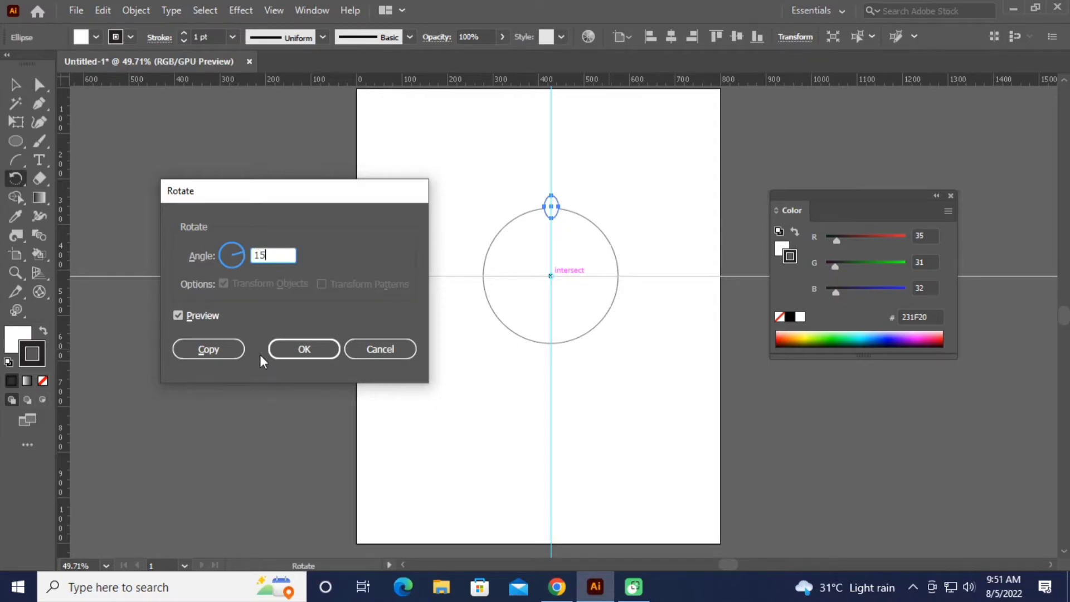
{"action": "left_click", "coordinate": [208, 350]}
{"action": "key", "text": "ctrl+d"}
{"action": "key", "text": "ctrl+d"}
{"action": "key", "text": "ctrl+d"}
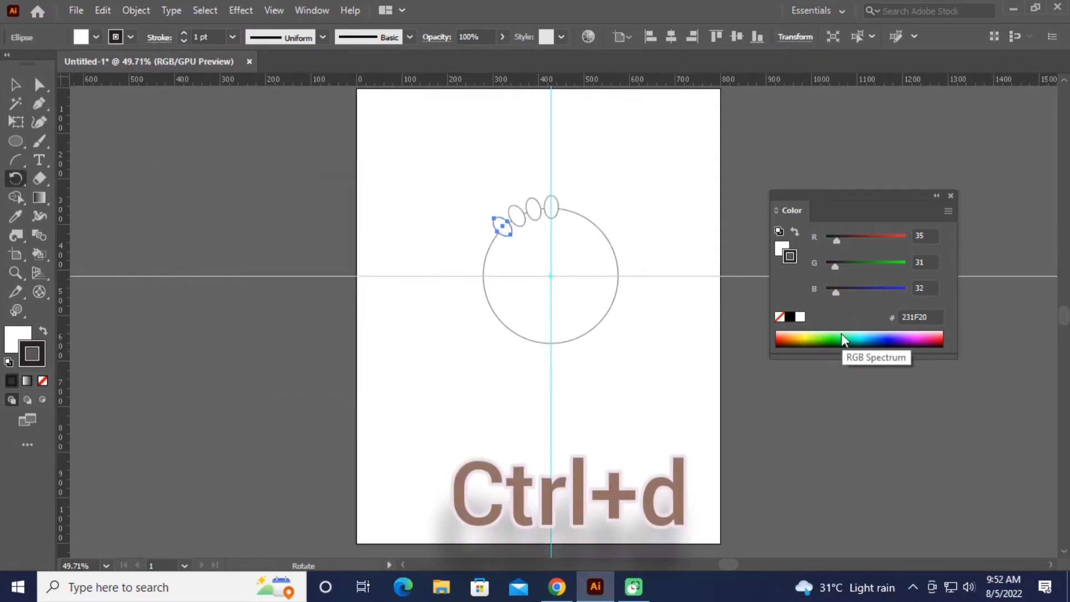
{"action": "key", "text": "ctrl+d"}
{"action": "key", "text": "ctrl+d"}
{"action": "key", "text": "ctrl+d"}
{"action": "key", "text": "ctrl+d"}
{"action": "key", "text": "ctrl+d"}
{"action": "key", "text": "ctrl+d"}
{"action": "key", "text": "ctrl+d"}
{"action": "key", "text": "ctrl+d"}
{"action": "key", "text": "ctrl+d"}
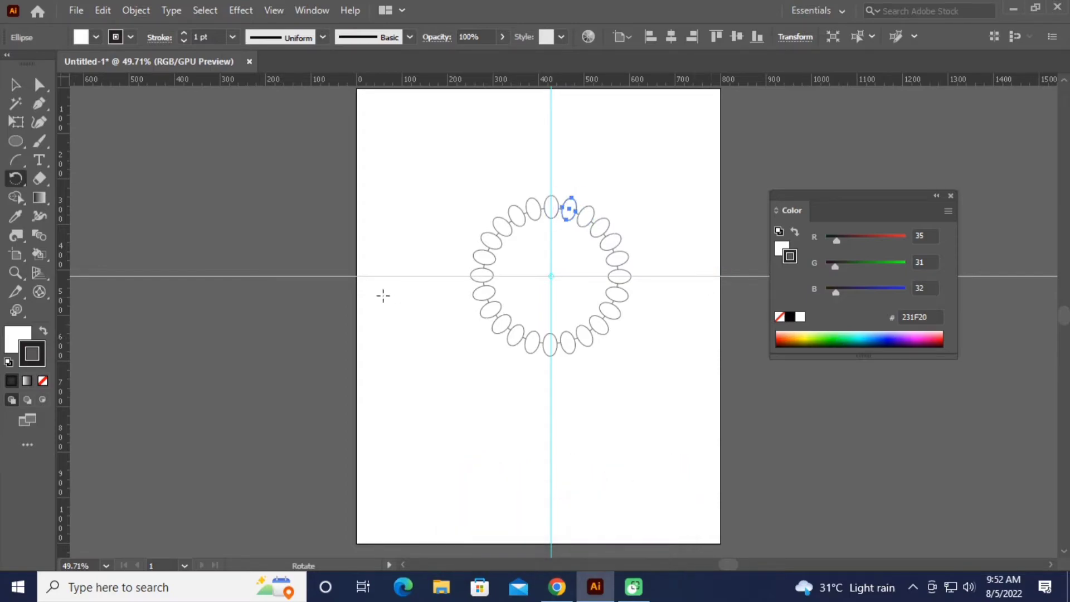
Combine the ellipse ring with Pathfinder Minus Back into a scalloped badge and move it right
{"action": "key", "text": "v"}
{"action": "left_click_drag", "start_coordinate": [434, 158], "coordinate": [667, 372]}
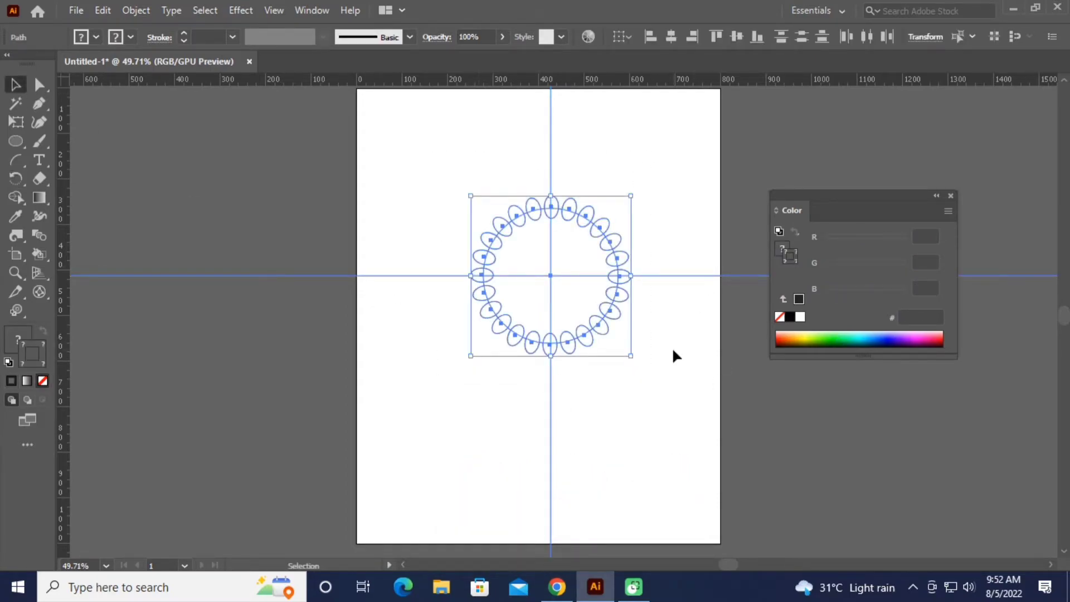
{"action": "left_click", "coordinate": [675, 326]}
{"action": "key", "text": "shift+ctrl+F9"}
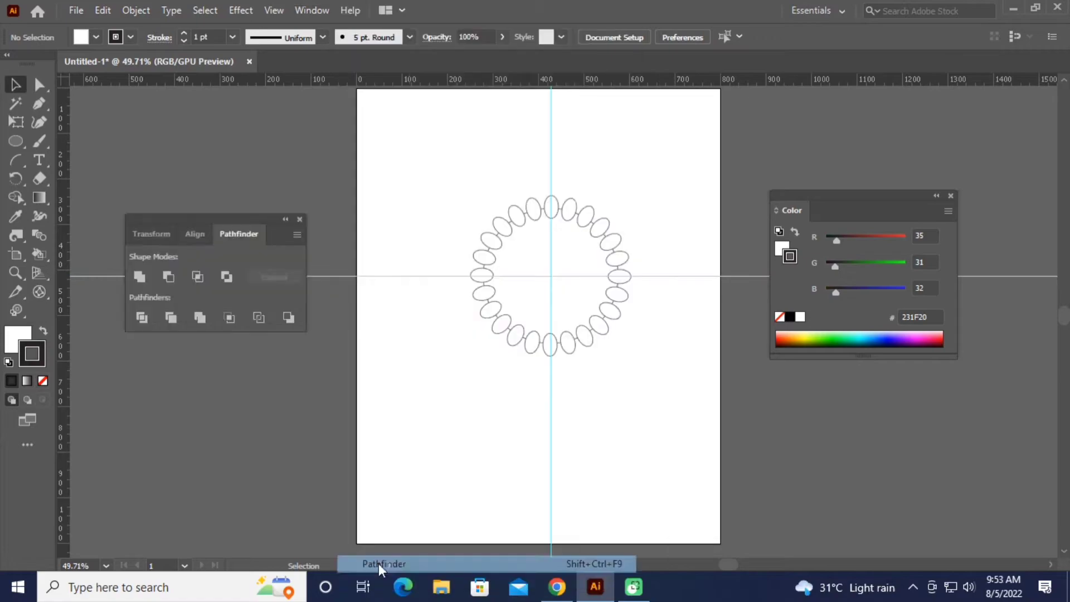
{"action": "left_click_drag", "start_coordinate": [442, 164], "coordinate": [679, 369]}
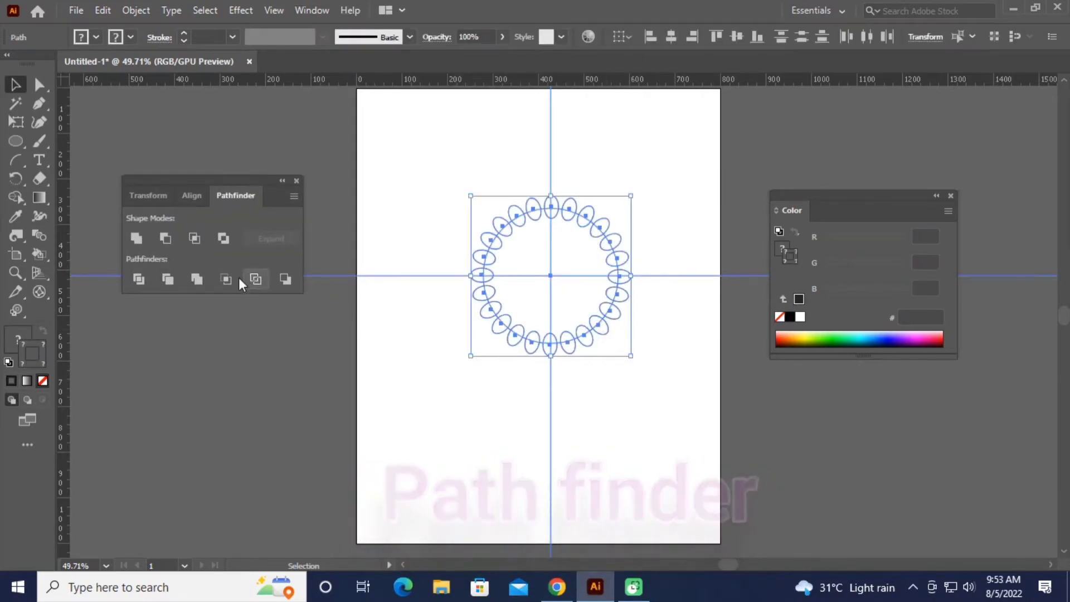
{"action": "left_click", "coordinate": [166, 238]}
{"action": "left_click_drag", "start_coordinate": [606, 255], "coordinate": [830, 147]}
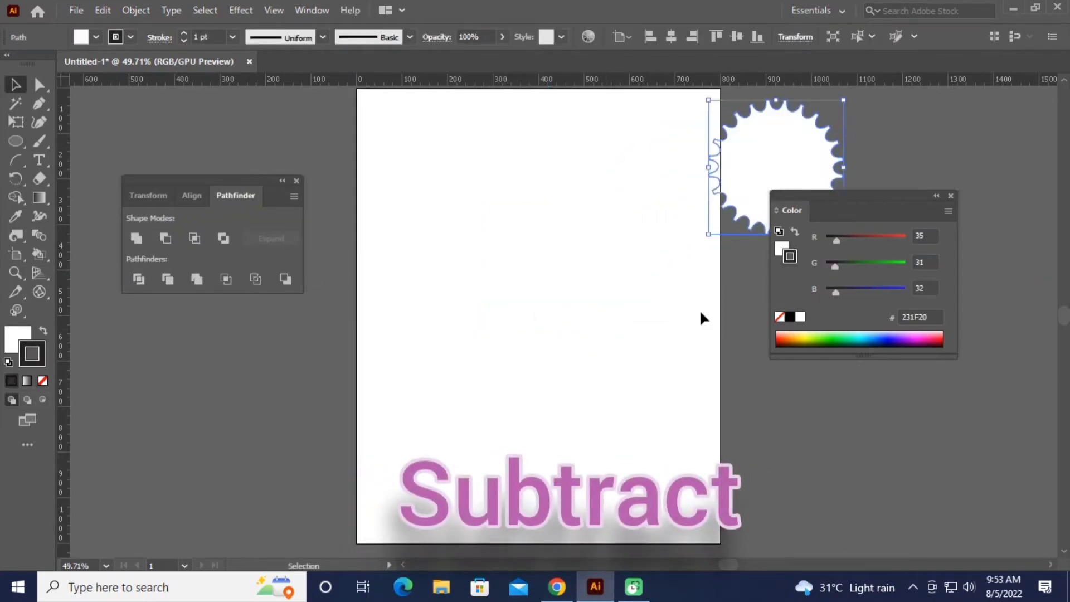
Draw a tall narrow rectangle
{"action": "left_click", "coordinate": [653, 336]}
{"action": "left_click", "coordinate": [24, 141]}
{"action": "left_click_drag", "start_coordinate": [499, 182], "coordinate": [534, 427]}
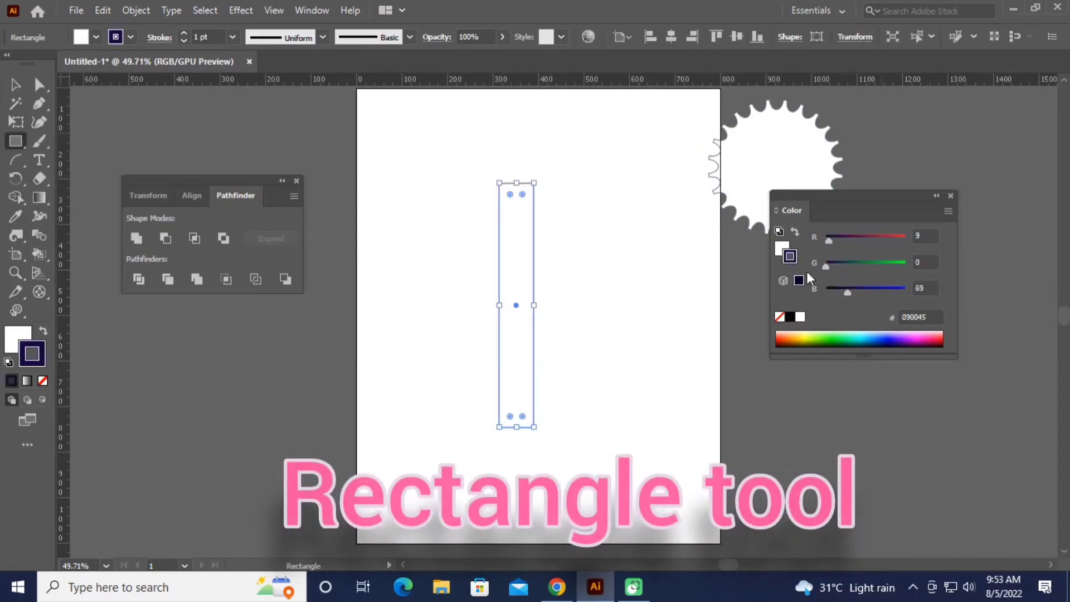
Give the rectangle a navy fill with no stroke and lengthen it downward
{"action": "key", "text": "shift+x"}
{"action": "left_click", "coordinate": [779, 317]}
{"action": "left_click", "coordinate": [782, 248]}
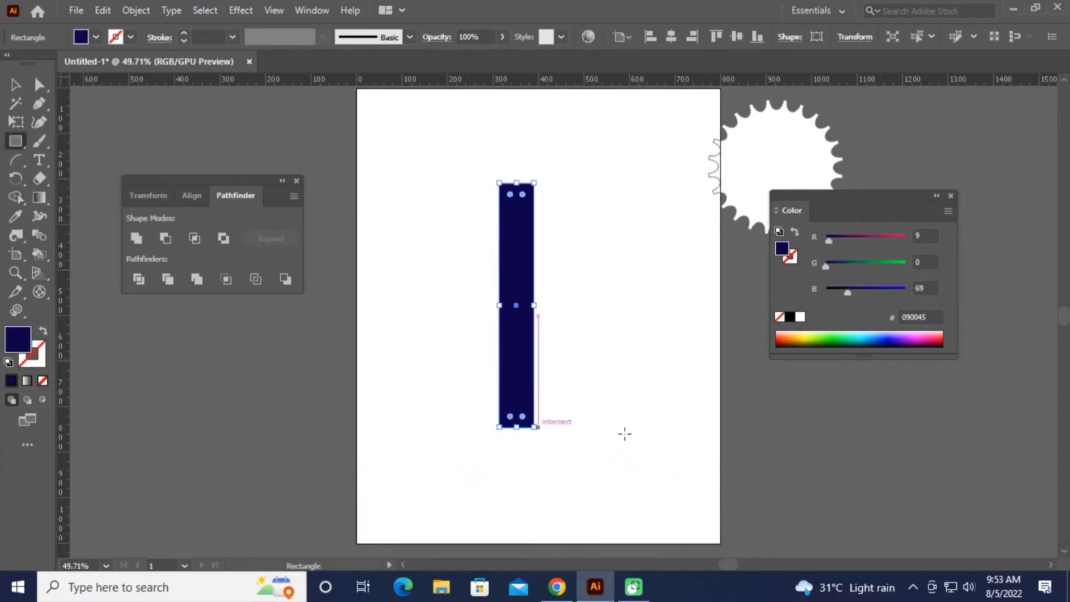
{"action": "key", "text": "v"}
{"action": "left_click_drag", "start_coordinate": [516, 427], "coordinate": [515, 458]}
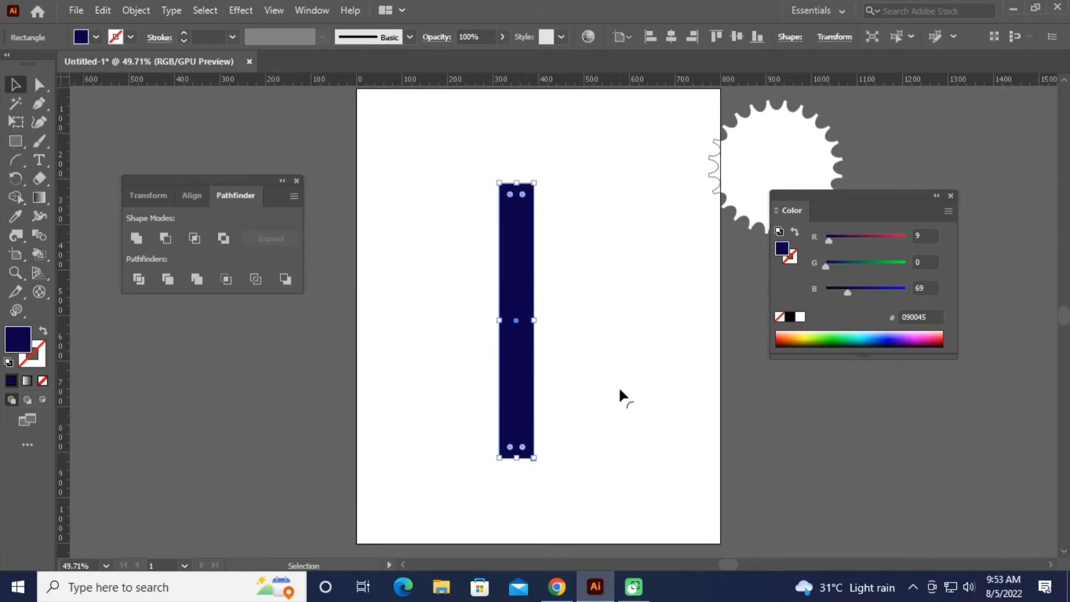
Nudge the rectangle's top anchors inward to taper it into a narrow point
{"action": "left_click", "coordinate": [39, 84]}
{"action": "left_click_drag", "start_coordinate": [521, 162], "coordinate": [633, 219]}
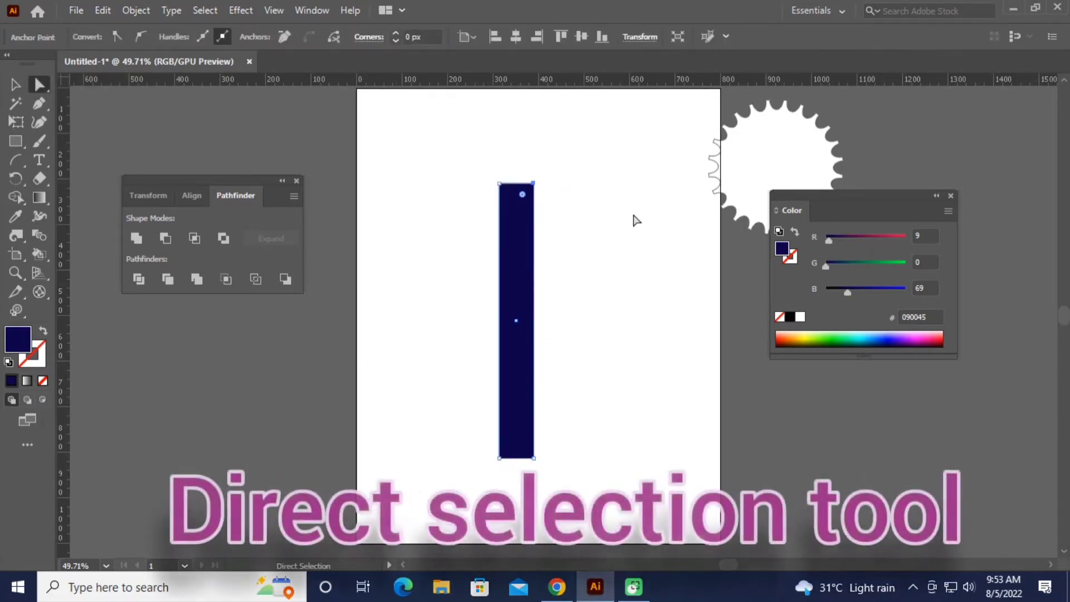
{"action": "key", "text": "Left"}
{"action": "key", "text": "Left"}
{"action": "key", "text": "Left"}
{"action": "key", "text": "Left"}
{"action": "key", "text": "Left"}
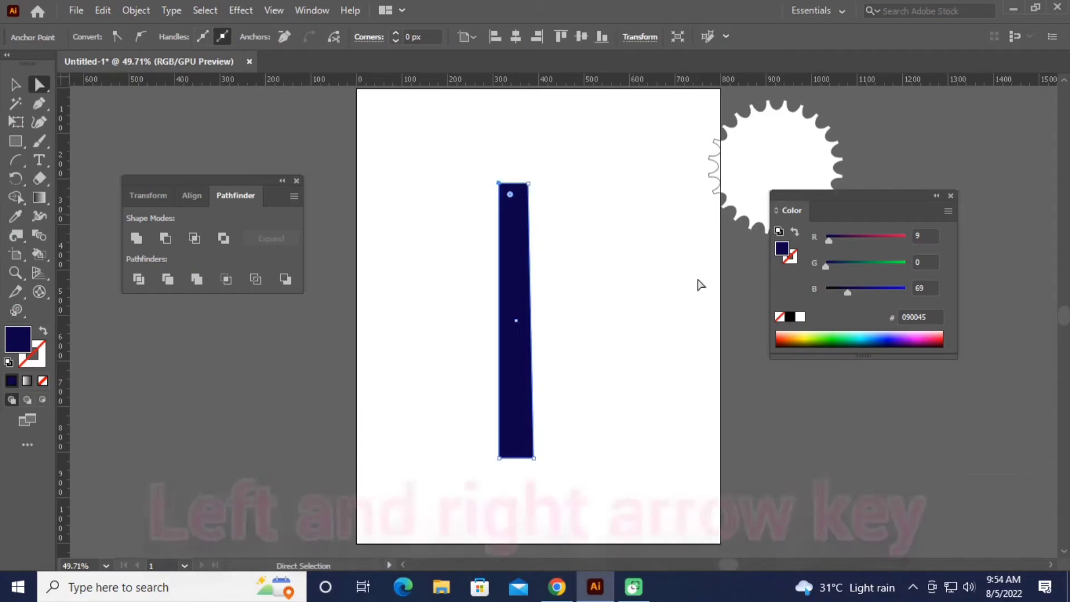
{"action": "key", "text": "Right"}
{"action": "key", "text": "Right"}
{"action": "key", "text": "Right"}
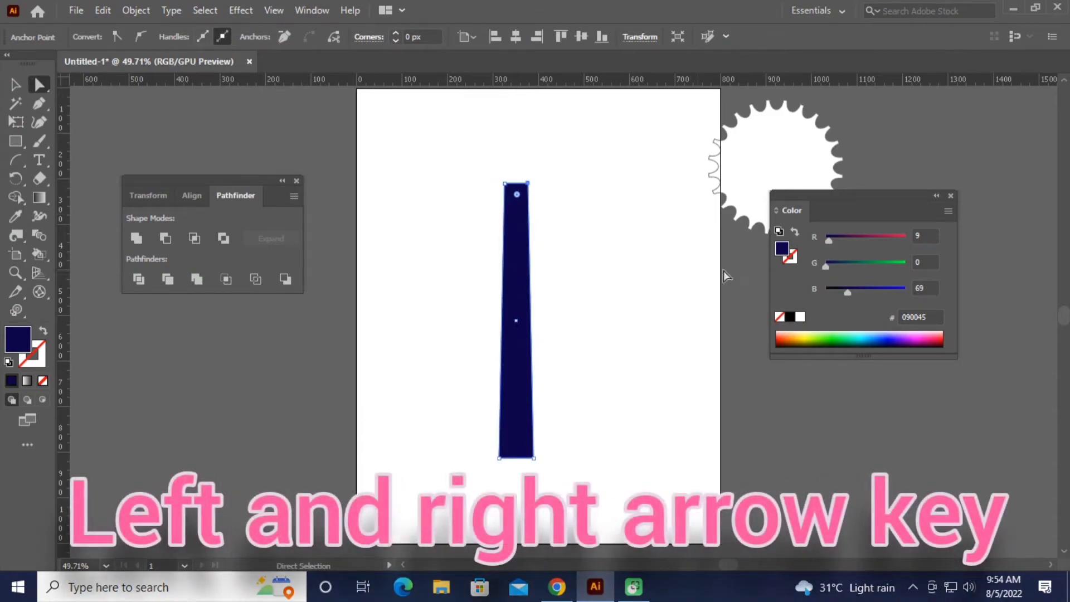
{"action": "key", "text": "Left"}
{"action": "key", "text": "Right"}
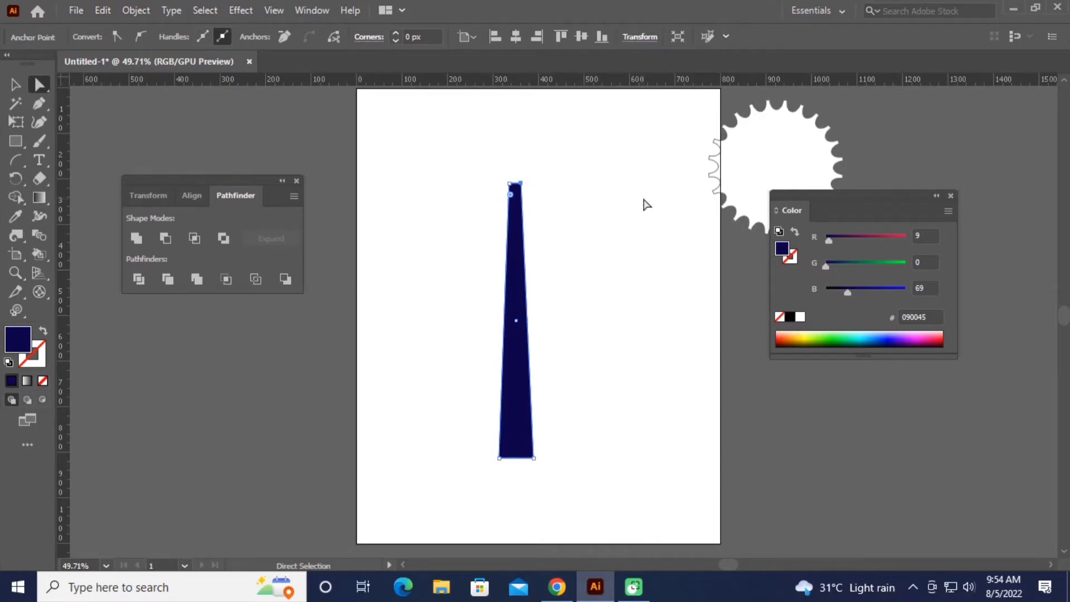
{"action": "key", "text": "Right"}
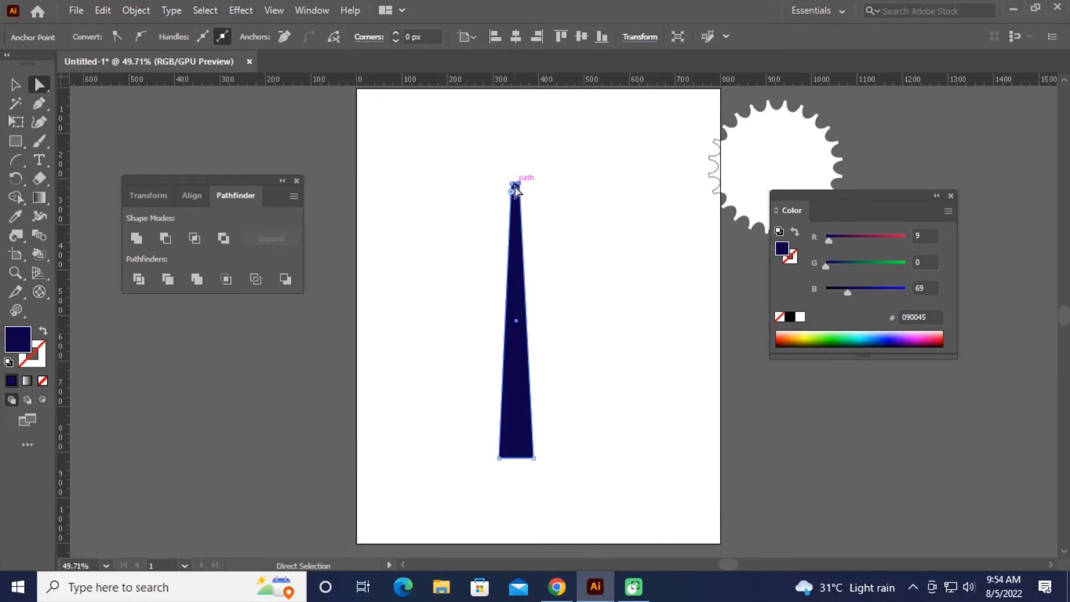
{"action": "left_click_drag", "start_coordinate": [514, 190], "coordinate": [517, 190]}
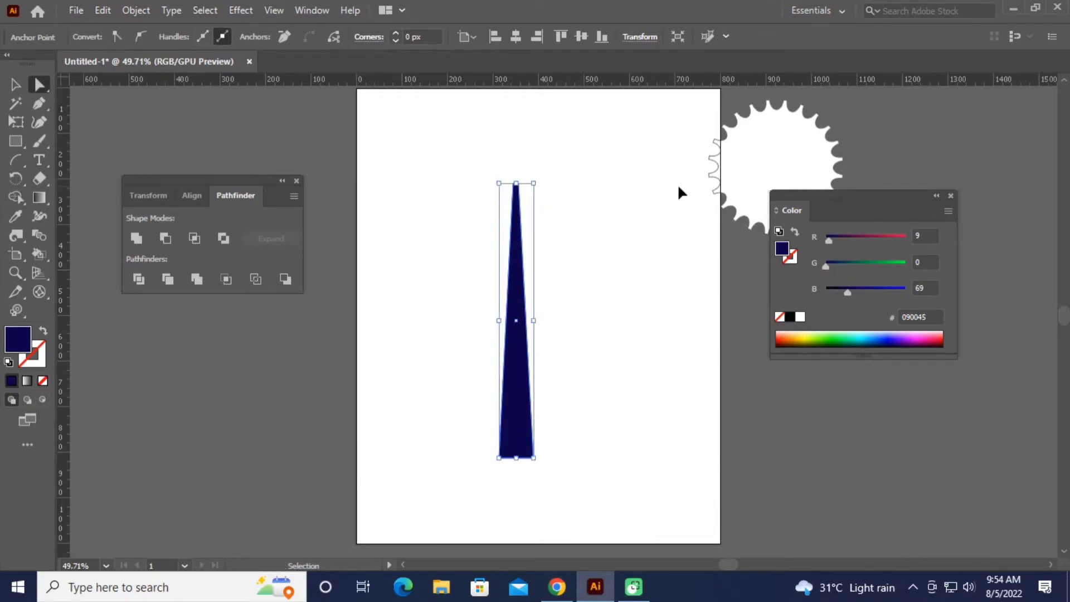
{"action": "key", "text": "ctrl+1"}
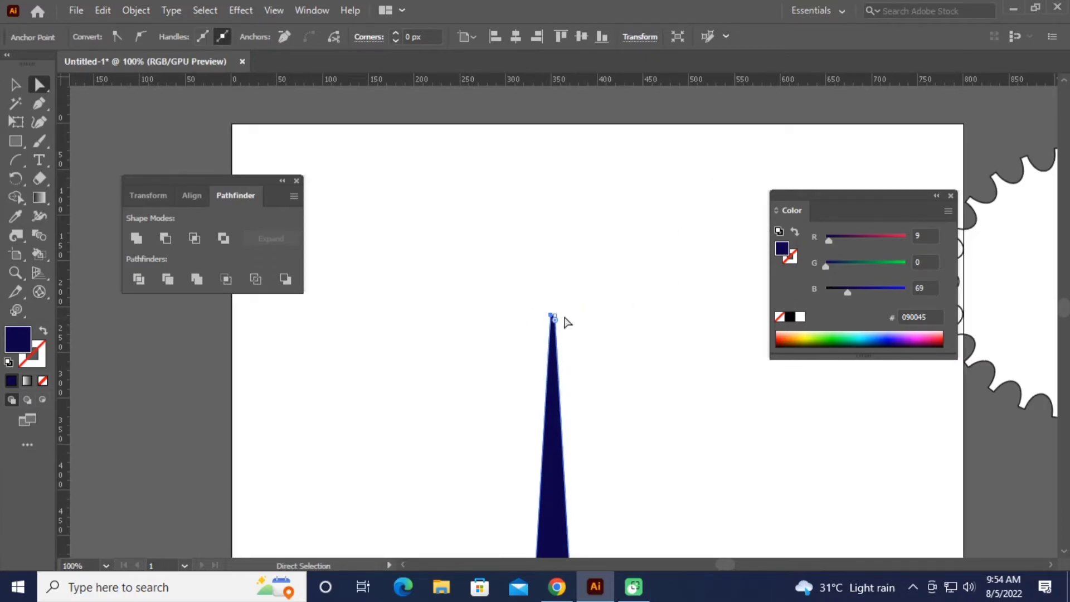
Add anchor points to the spike's sides and narrow its base so both ends taper
{"action": "key", "text": "ctrl+equal"}
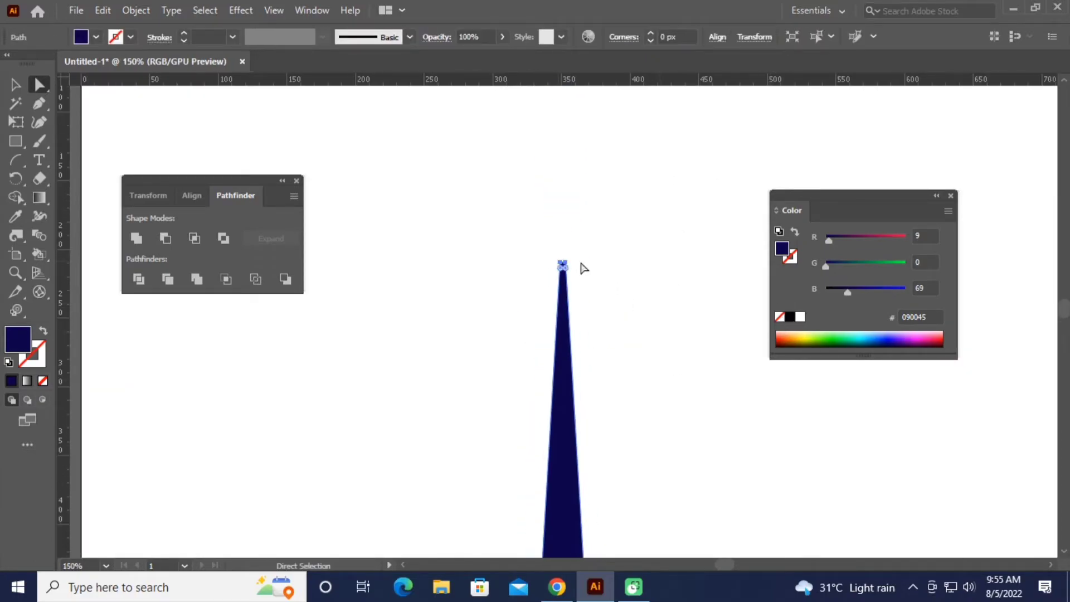
{"action": "key", "text": "ctrl+minus"}
{"action": "key", "text": "ctrl+minus"}
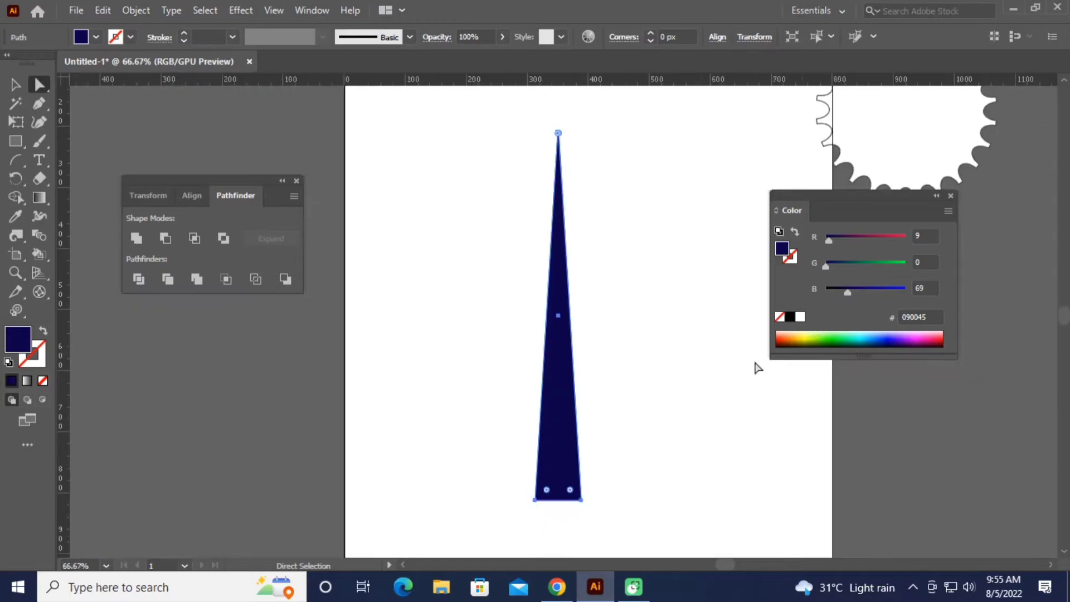
{"action": "left_click", "coordinate": [758, 368]}
{"action": "left_click", "coordinate": [561, 370]}
{"action": "left_click_drag", "start_coordinate": [39, 103], "coordinate": [100, 123]}
{"action": "left_click", "coordinate": [569, 315]}
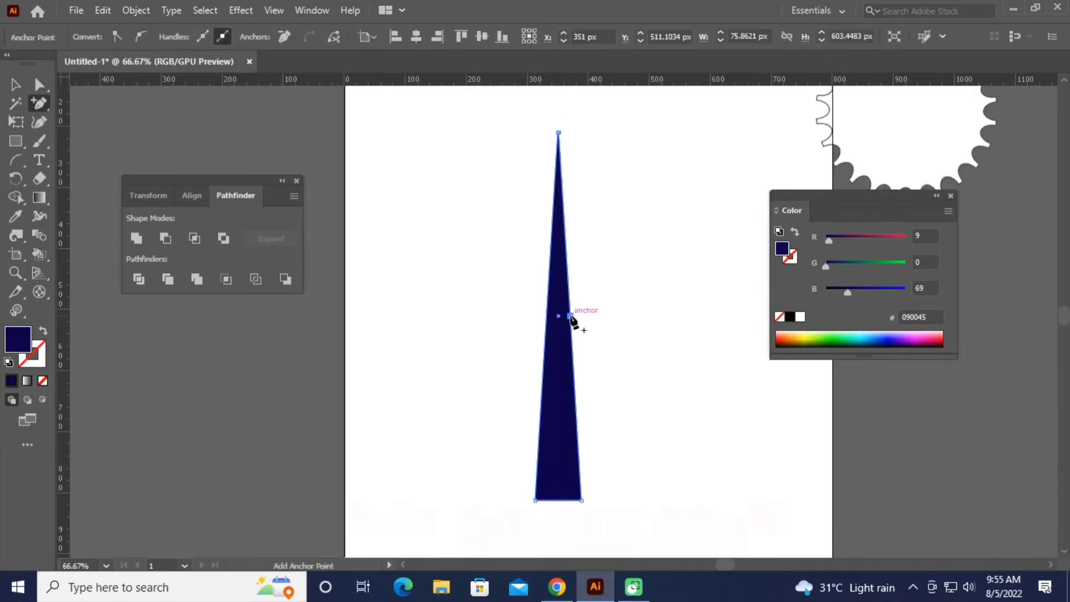
{"action": "left_click_drag", "start_coordinate": [39, 83], "coordinate": [111, 79]}
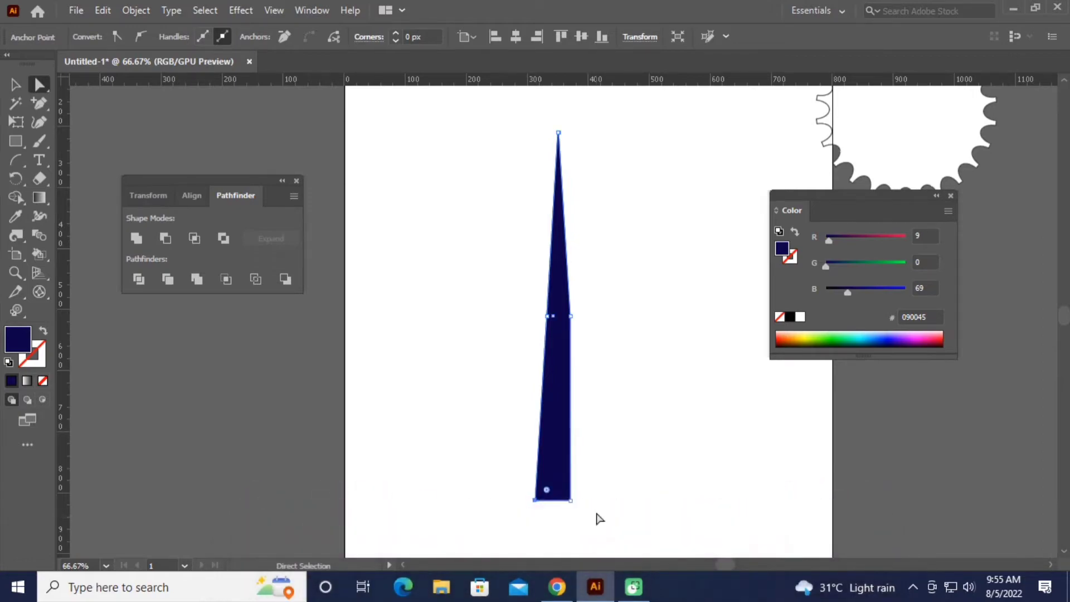
{"action": "left_click_drag", "start_coordinate": [570, 500], "coordinate": [550, 500]}
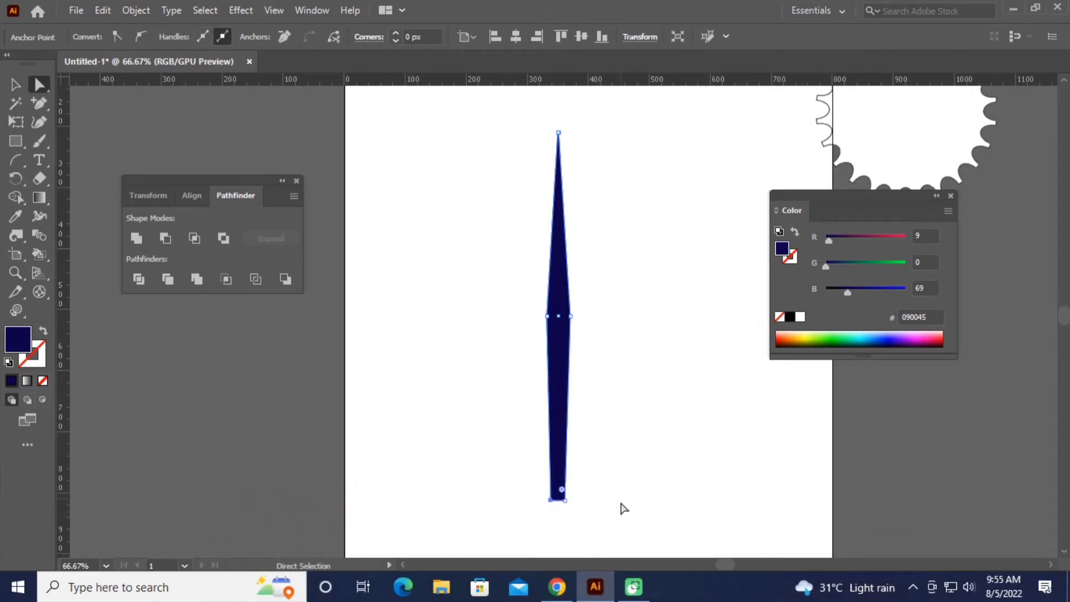
Shrink the spike to a shorter spoke and move it up near the artboard centre
{"action": "key", "text": "v"}
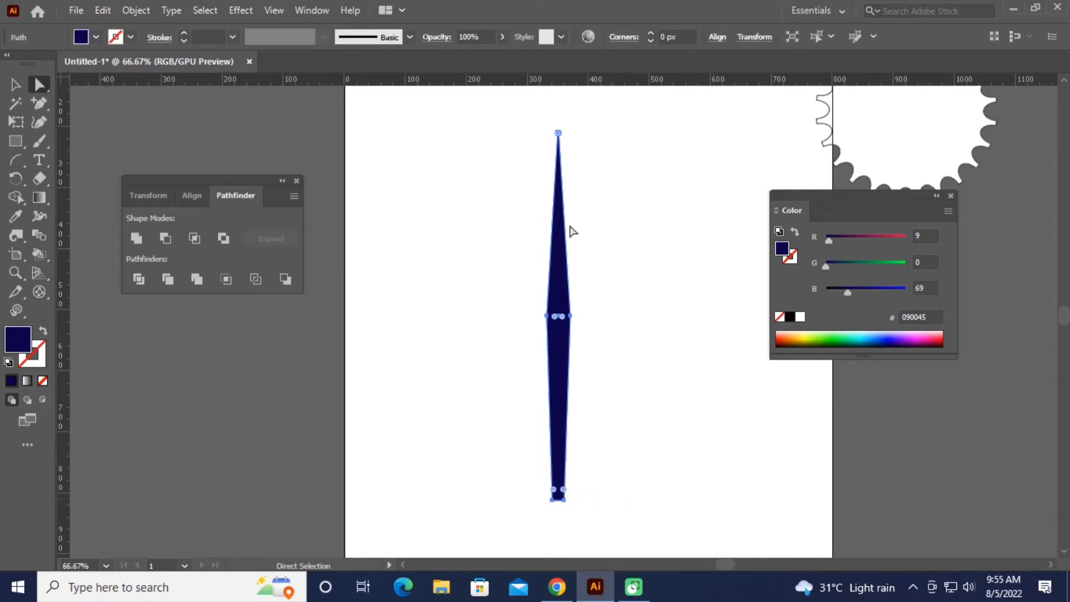
{"action": "left_click", "coordinate": [628, 372]}
{"action": "left_click_drag", "start_coordinate": [570, 132], "coordinate": [551, 389]}
{"action": "left_click", "coordinate": [552, 423]}
{"action": "mouse_move", "coordinate": [559, 446]}
{"action": "left_mouse_down"}
{"action": "mouse_move", "coordinate": [568, 331]}
{"action": "mouse_move", "coordinate": [289, 414]}
{"action": "mouse_move", "coordinate": [586, 277]}
{"action": "left_mouse_up"}
Draw a small hub circle at the spoke's base and select it with the spoke
{"action": "left_click", "coordinate": [669, 312]}
{"action": "left_click_drag", "start_coordinate": [16, 145], "coordinate": [61, 170]}
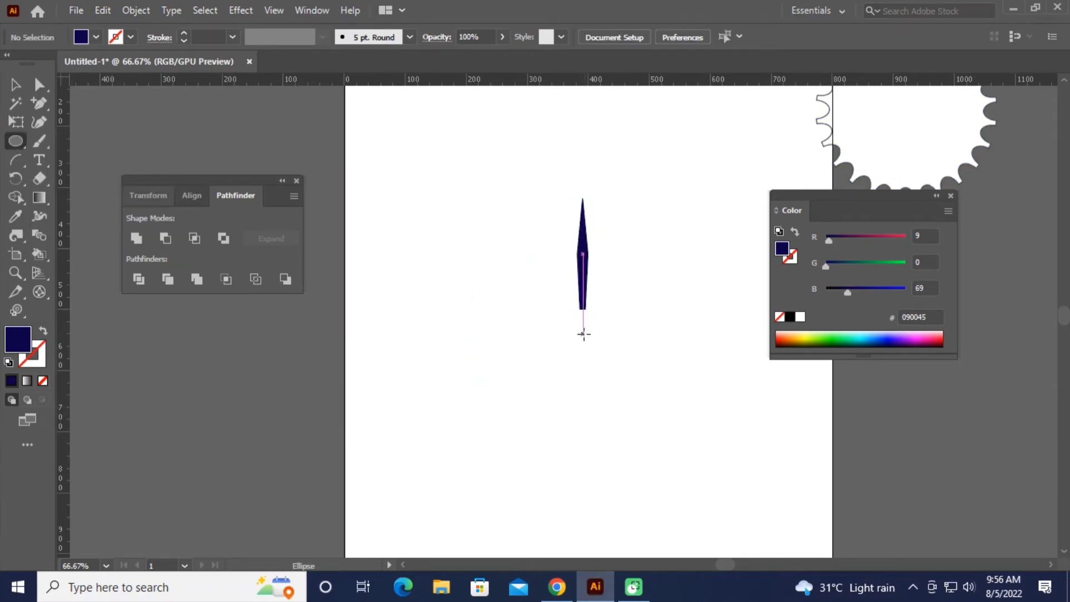
{"action": "left_click", "coordinate": [581, 334]}
{"action": "key", "text": "Escape"}
{"action": "left_click_drag", "start_coordinate": [582, 331], "coordinate": [586, 346]}
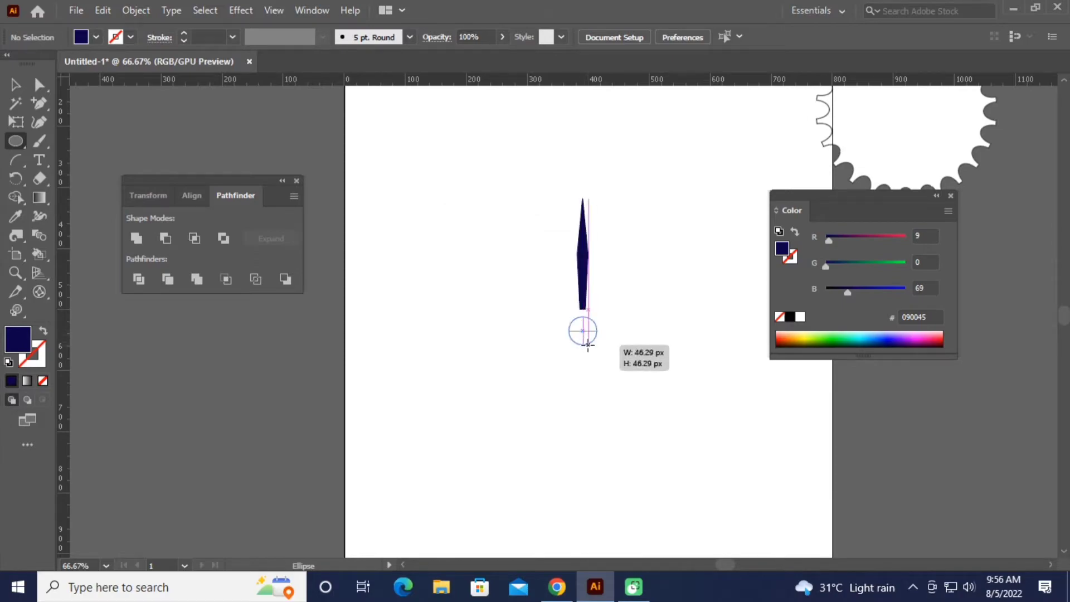
{"action": "key", "text": "v"}
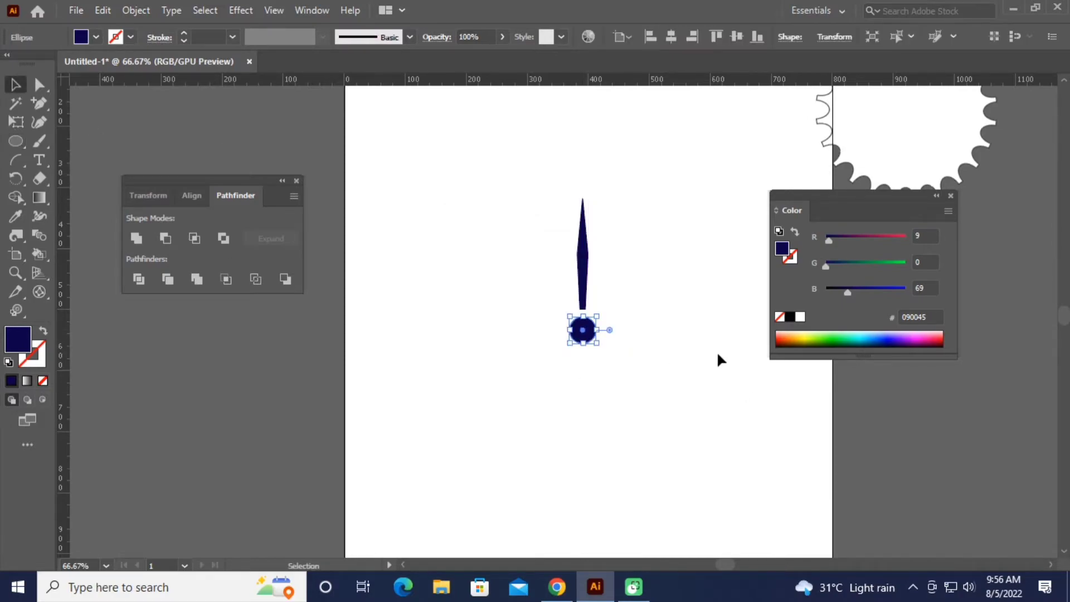
{"action": "left_click", "coordinate": [716, 350]}
{"action": "left_click", "coordinate": [586, 332]}
{"action": "left_click", "coordinate": [583, 256], "text": "shift"}
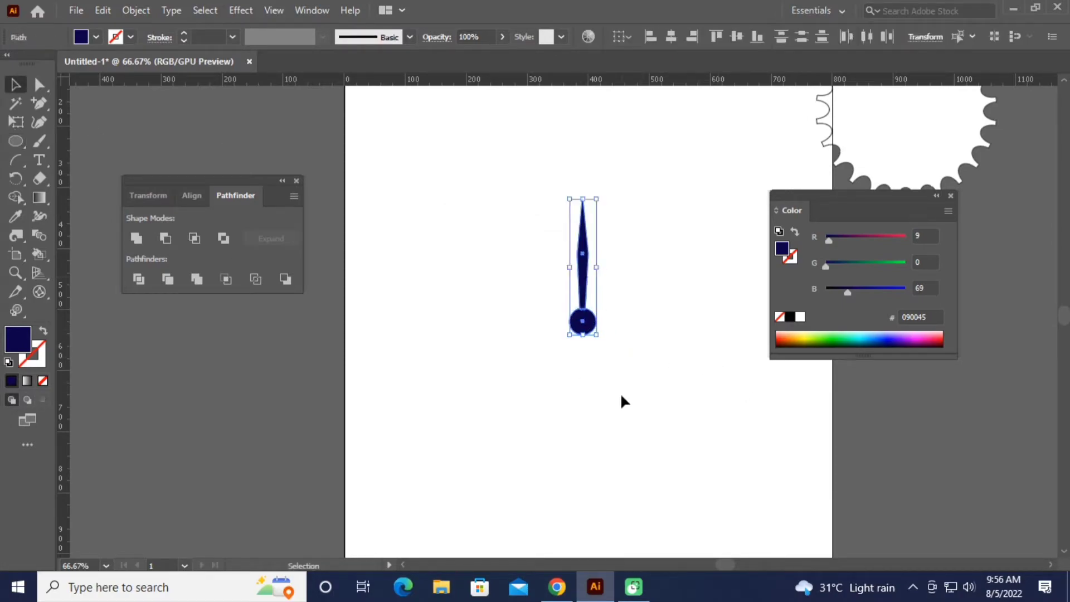
Rotate-copy the spoke and hub at 15° around the hub's centre into a 24-spoke starburst
{"action": "left_click", "coordinate": [16, 179]}
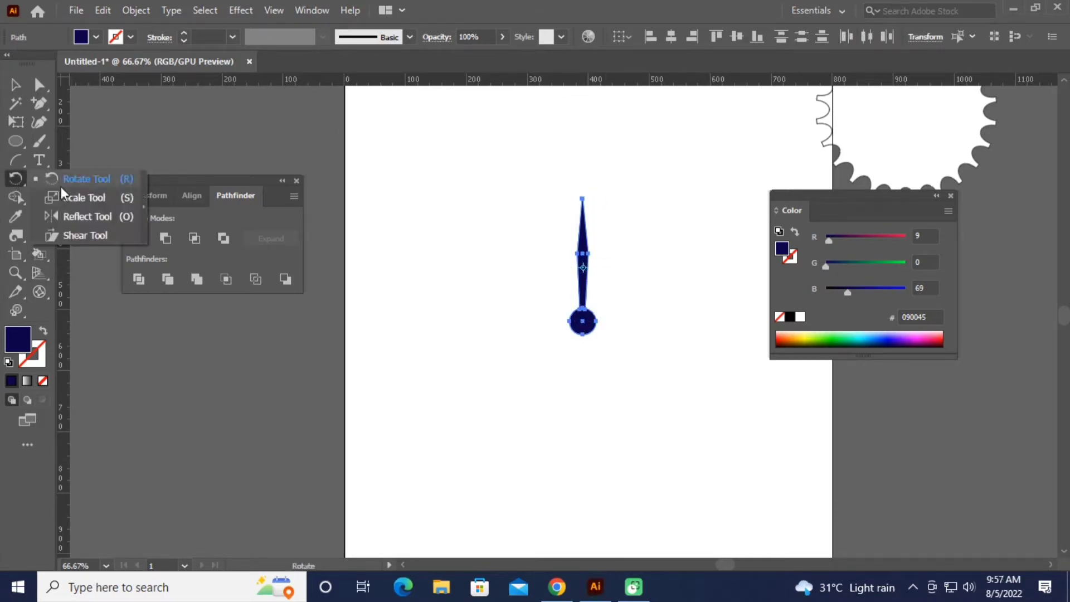
{"action": "left_click", "coordinate": [584, 325], "text": "ctrl"}
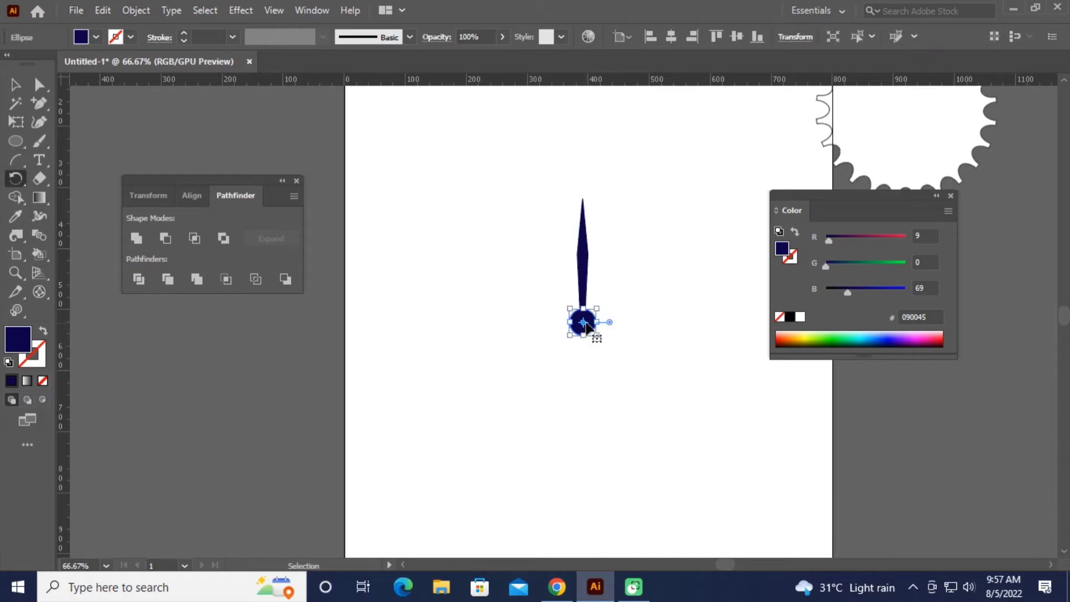
{"action": "key", "text": "v"}
{"action": "left_click", "coordinate": [520, 196]}
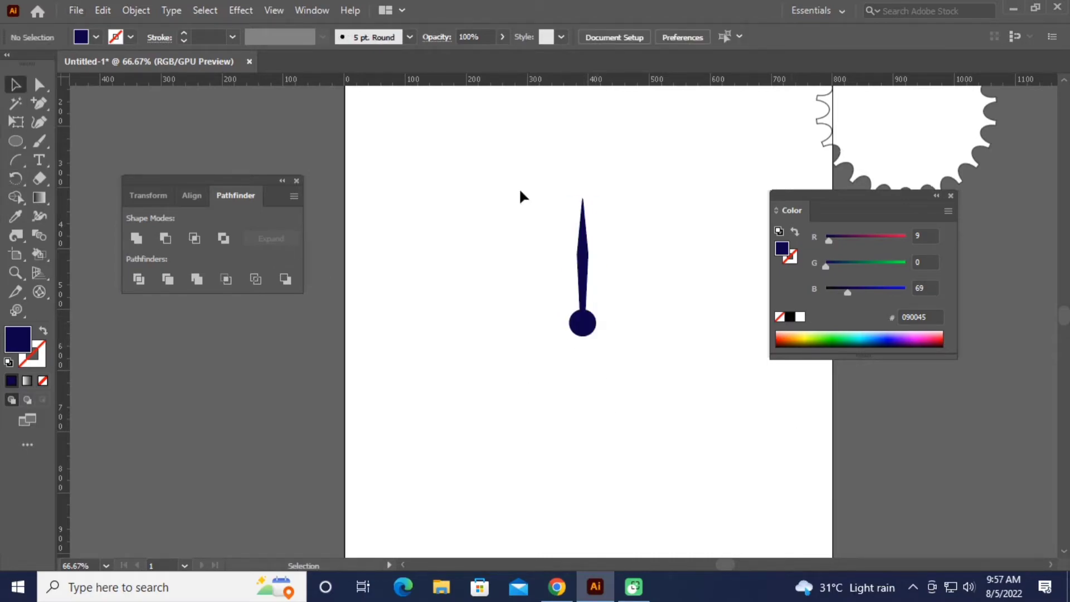
{"action": "left_click_drag", "start_coordinate": [521, 195], "coordinate": [607, 345]}
{"action": "key", "text": "r"}
{"action": "key", "text": "ctrl+plus"}
{"action": "key", "text": "ctrl+plus"}
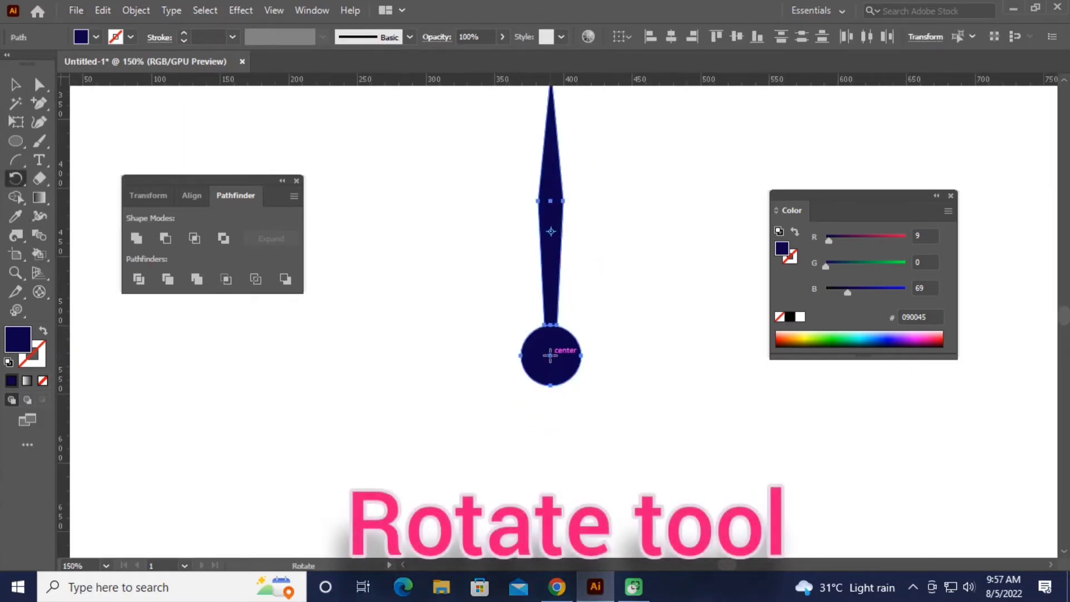
{"action": "left_click", "coordinate": [550, 356], "text": "alt"}
{"action": "left_click", "coordinate": [209, 349]}
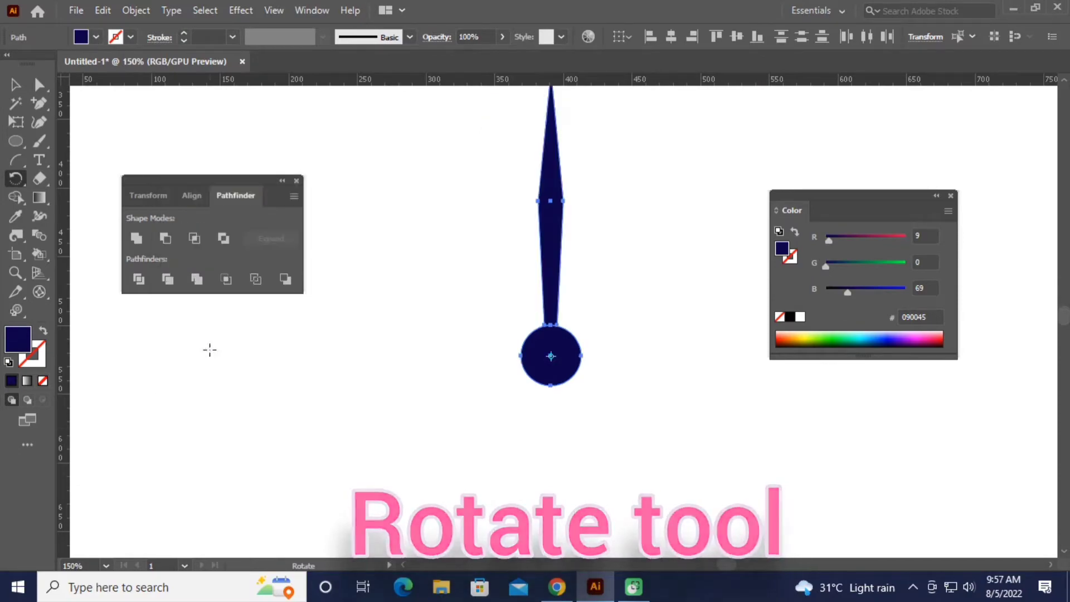
{"action": "key", "text": "ctrl+minus"}
{"action": "key", "text": "ctrl+minus"}
{"action": "key", "text": "ctrl+d"}
{"action": "key", "text": "ctrl+d"}
{"action": "key", "text": "ctrl+d"}
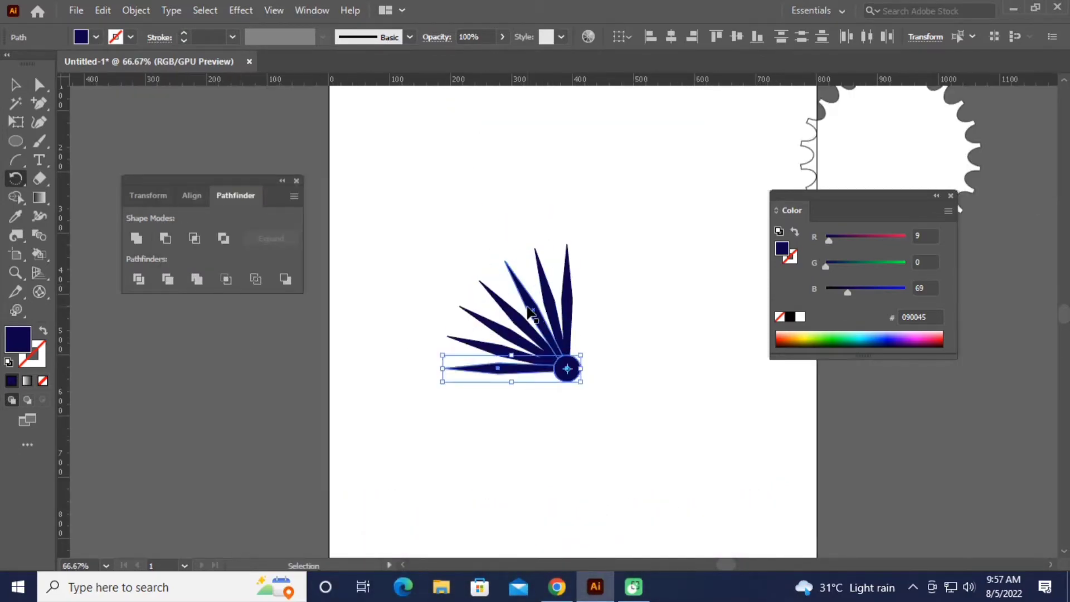
{"action": "key", "text": "ctrl+d"}
{"action": "key", "text": "ctrl+d"}
{"action": "key", "text": "ctrl+d"}
{"action": "key", "text": "ctrl+d"}
{"action": "key", "text": "ctrl+d"}
{"action": "key", "text": "ctrl+d"}
{"action": "key", "text": "ctrl+d"}
{"action": "key", "text": "ctrl+d"}
{"action": "key", "text": "ctrl+d"}
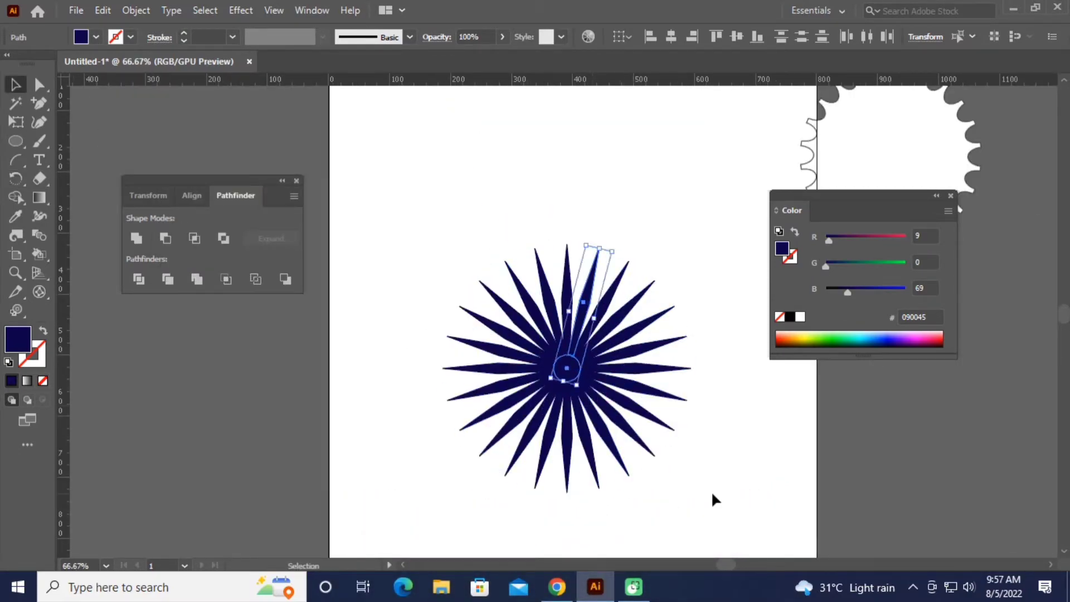
Select the whole starburst and shrink it to a small size
{"action": "left_click", "coordinate": [714, 498]}
{"action": "left_click", "coordinate": [568, 369]}
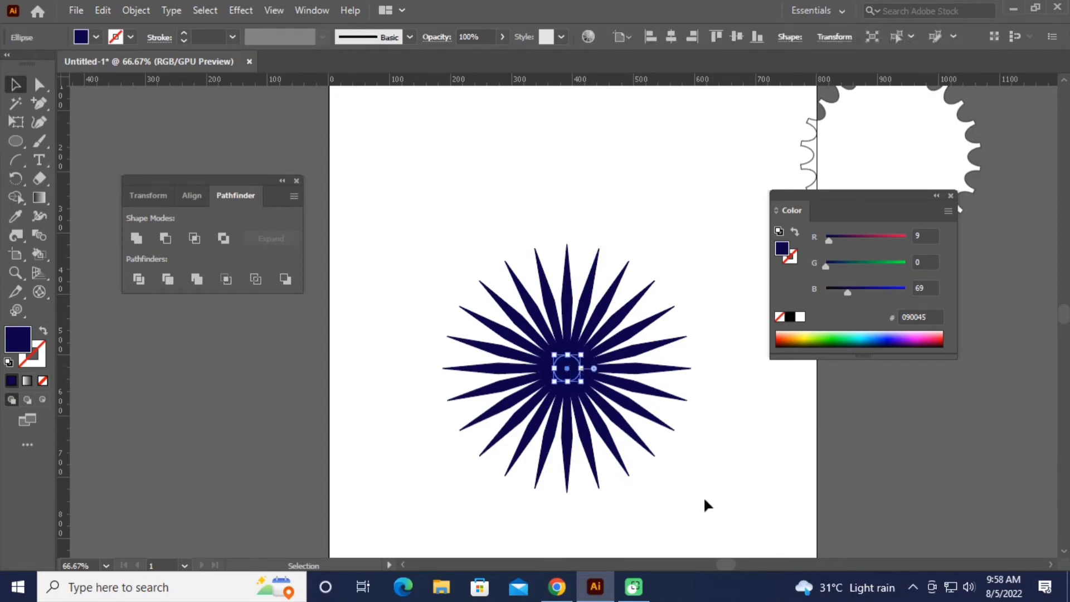
{"action": "left_click_drag", "start_coordinate": [390, 167], "coordinate": [716, 503]}
{"action": "left_click_drag", "start_coordinate": [691, 246], "coordinate": [557, 378]}
Move the wavy ring to the artboard centre
{"action": "left_click", "coordinate": [632, 513]}
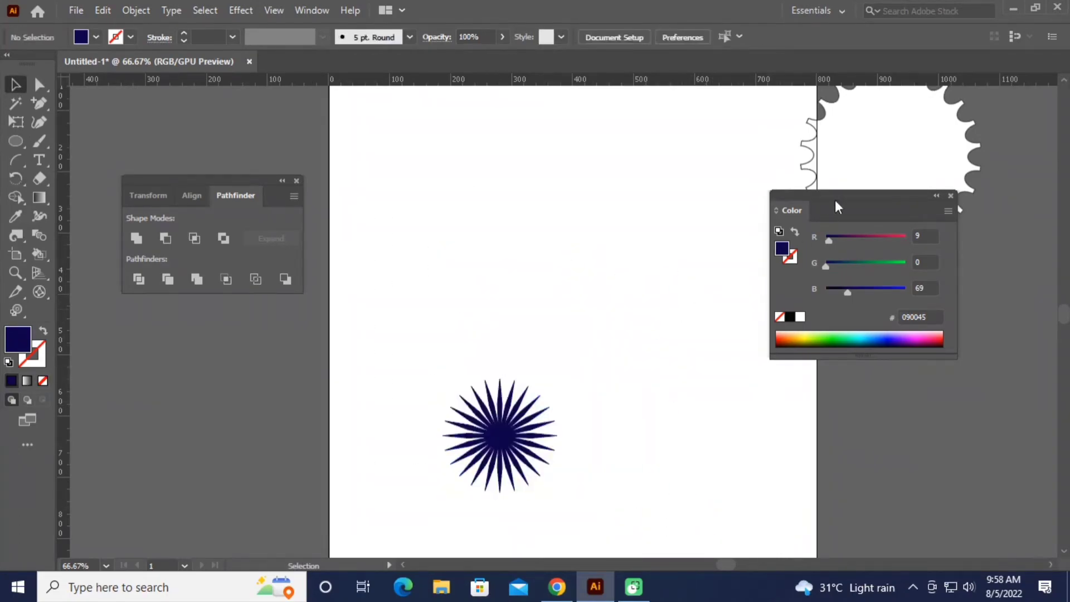
{"action": "left_click_drag", "start_coordinate": [835, 198], "coordinate": [334, 132]}
{"action": "left_click_drag", "start_coordinate": [932, 180], "coordinate": [680, 320]}
{"action": "left_click", "coordinate": [447, 377]}
Move the starburst into the wavy ring and enlarge it to nearly fill the ring
{"action": "left_click_drag", "start_coordinate": [446, 375], "coordinate": [645, 502]}
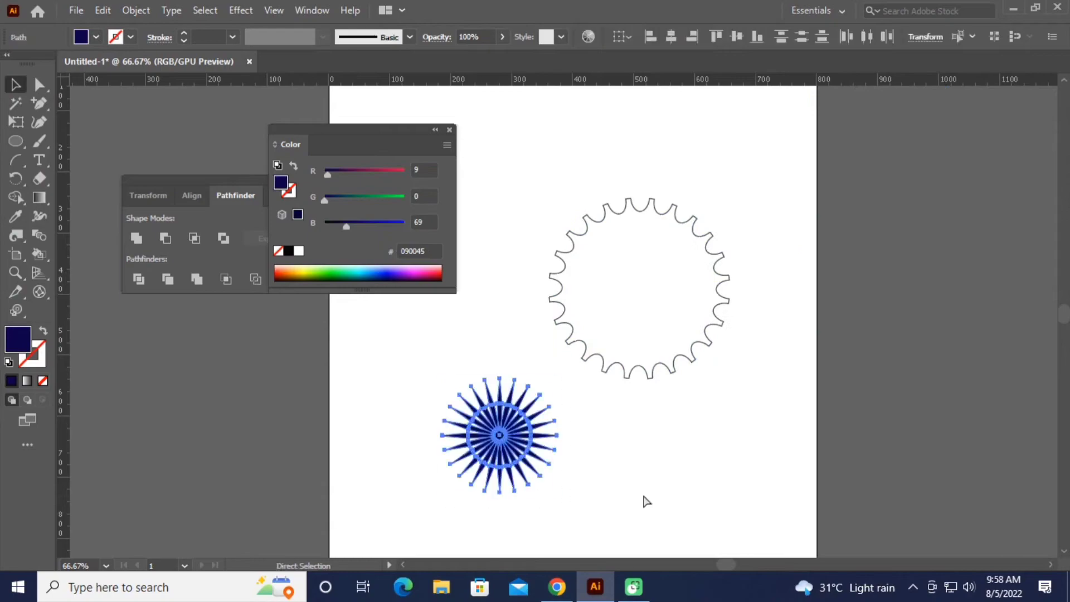
{"action": "left_click_drag", "start_coordinate": [554, 465], "coordinate": [918, 441]}
{"action": "left_click", "coordinate": [667, 369]}
{"action": "left_click_drag", "start_coordinate": [665, 370], "coordinate": [612, 424]}
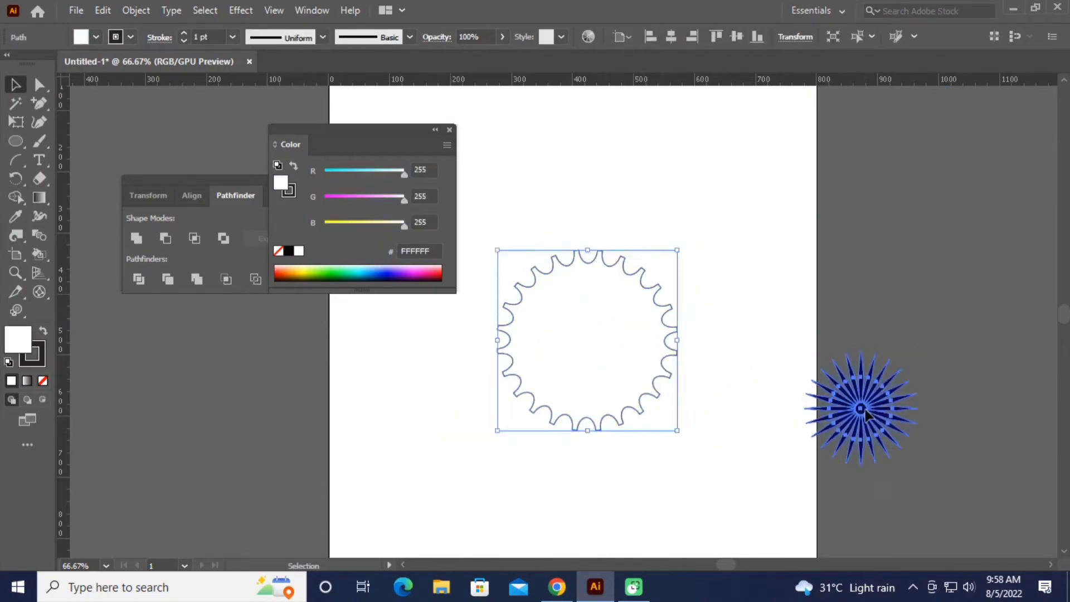
{"action": "left_click_drag", "start_coordinate": [860, 408], "coordinate": [594, 342]}
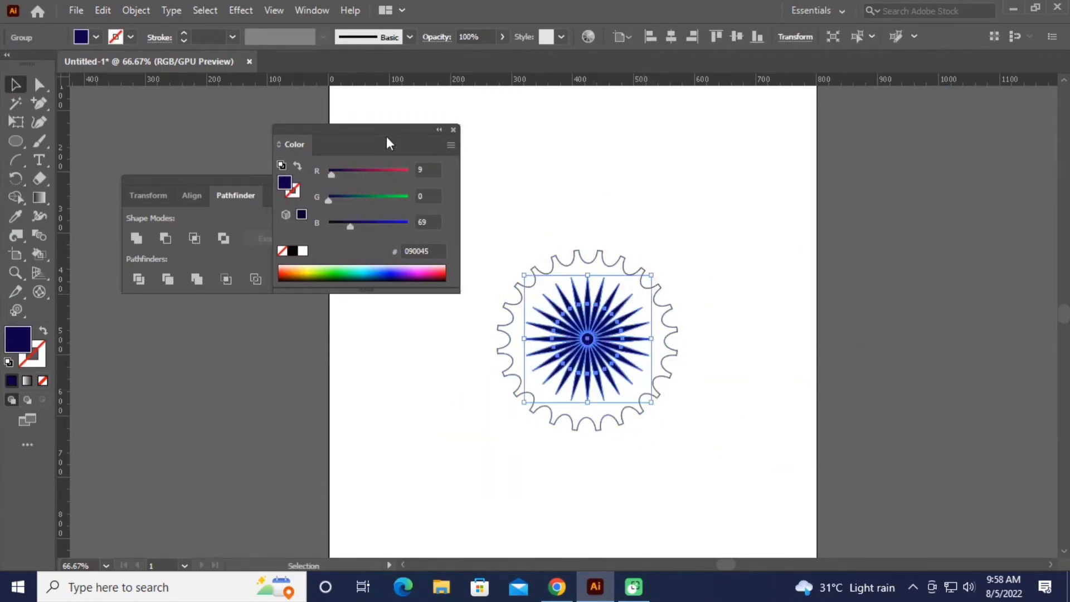
{"action": "left_click_drag", "start_coordinate": [386, 136], "coordinate": [915, 158]}
{"action": "left_click_drag", "start_coordinate": [657, 405], "coordinate": [668, 420]}
{"action": "left_click_drag", "start_coordinate": [524, 275], "coordinate": [506, 258]}
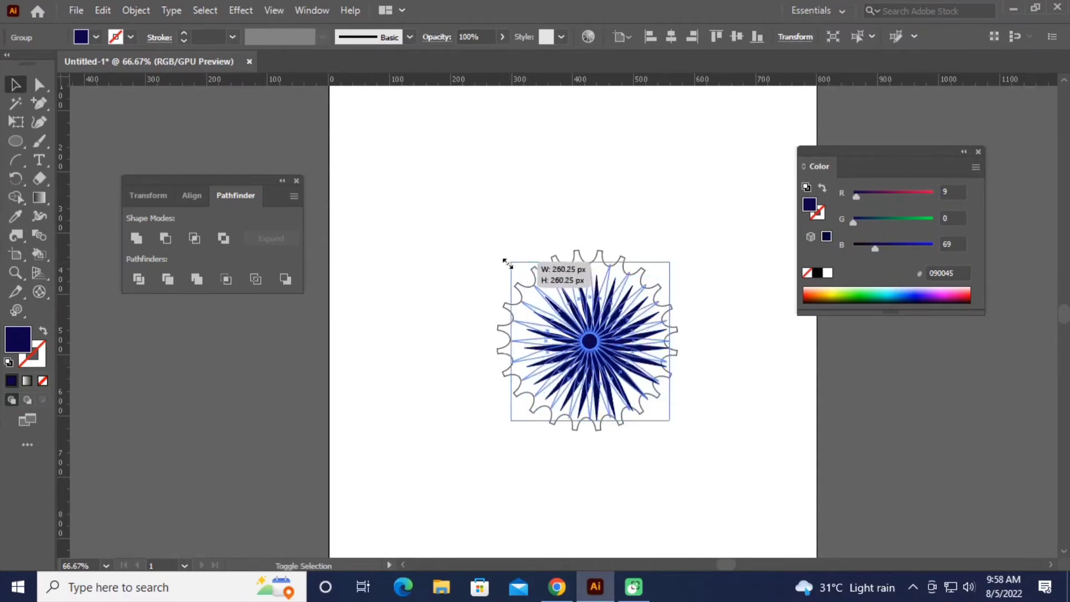
Align the starburst and ring on both horizontal and vertical centres
{"action": "left_click", "coordinate": [686, 346]}
{"action": "left_click_drag", "start_coordinate": [686, 435], "coordinate": [680, 455]}
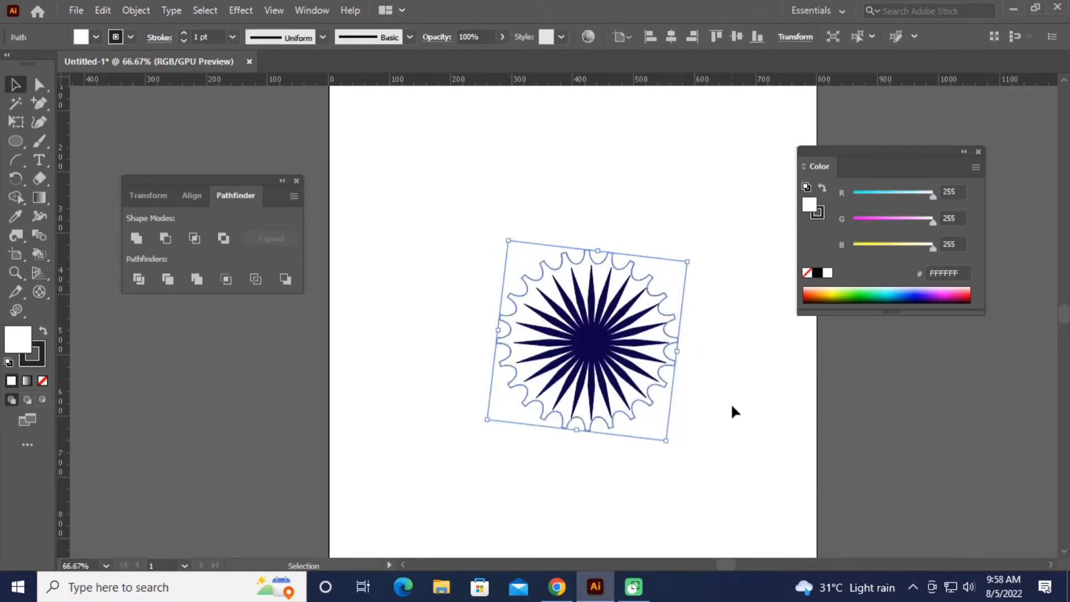
{"action": "left_click_drag", "start_coordinate": [646, 376], "coordinate": [650, 378]}
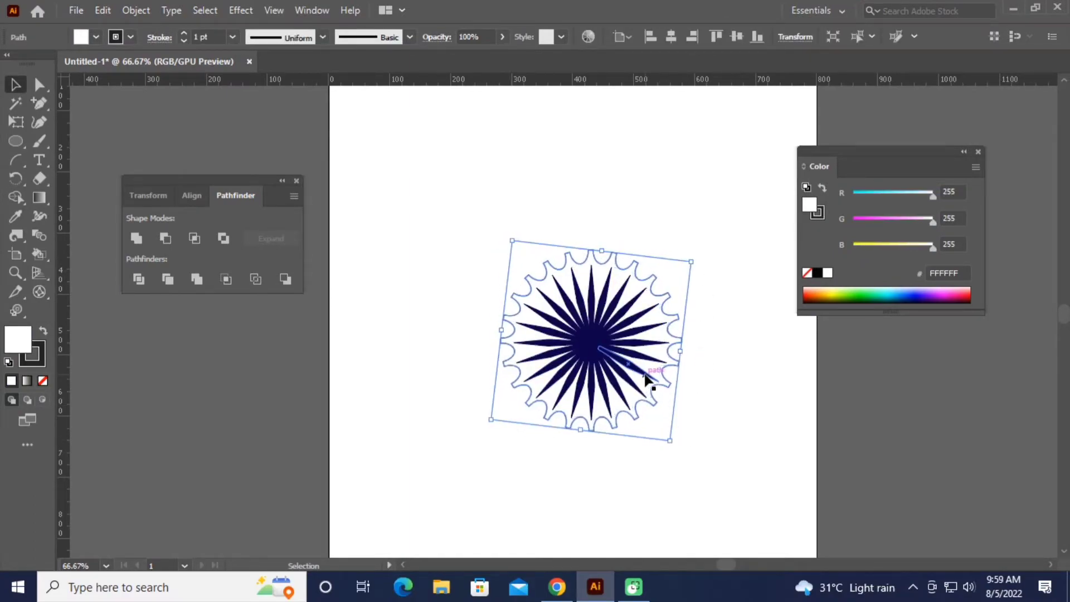
{"action": "key", "text": "ctrl+z"}
{"action": "key", "text": "ctrl+z"}
{"action": "left_click", "coordinate": [746, 432]}
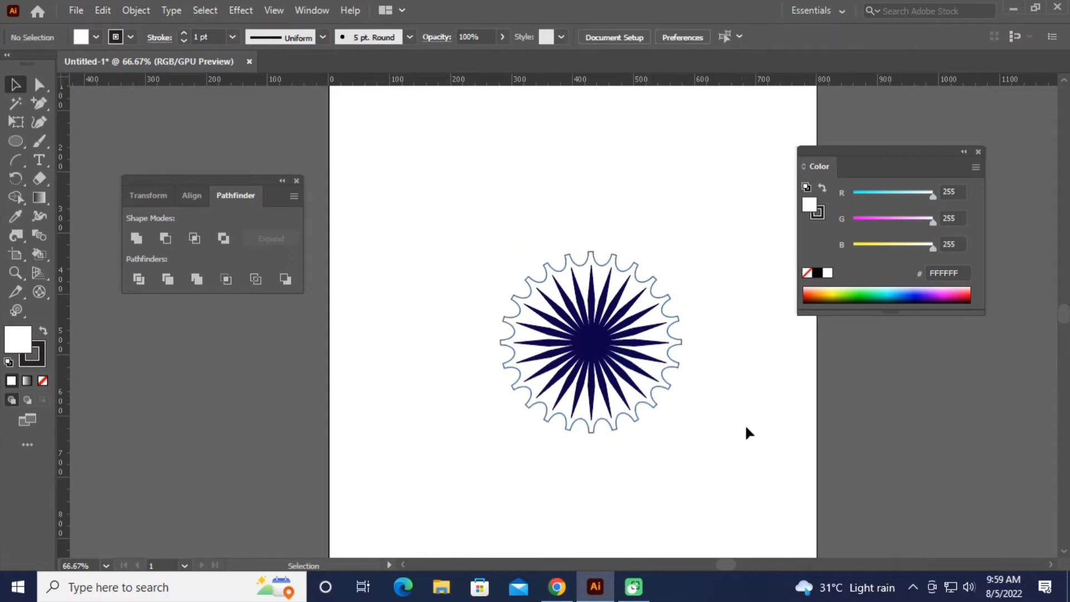
{"action": "key", "text": "ctrl+a"}
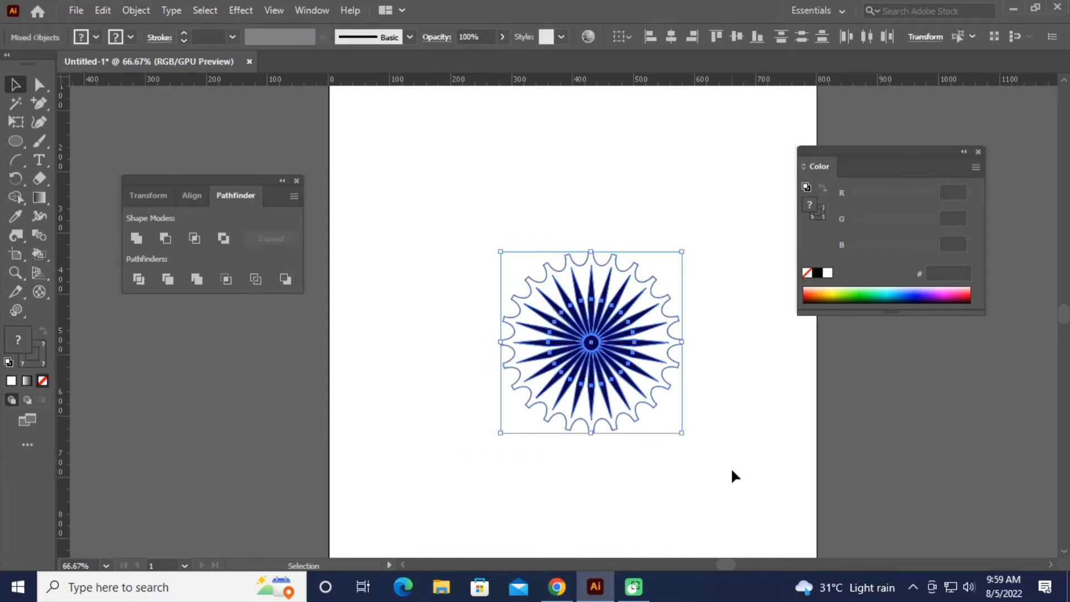
{"action": "left_click", "coordinate": [670, 37]}
{"action": "left_click", "coordinate": [737, 36]}
{"action": "left_click", "coordinate": [724, 222]}
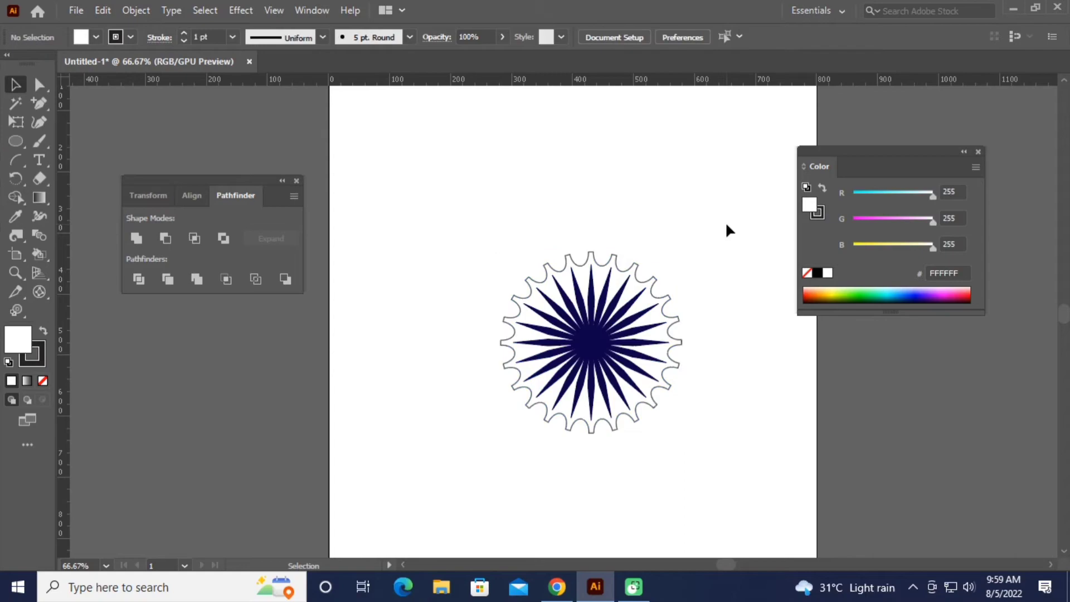
{"action": "left_click", "coordinate": [666, 328]}
{"action": "left_click_drag", "start_coordinate": [15, 140], "coordinate": [83, 162]}
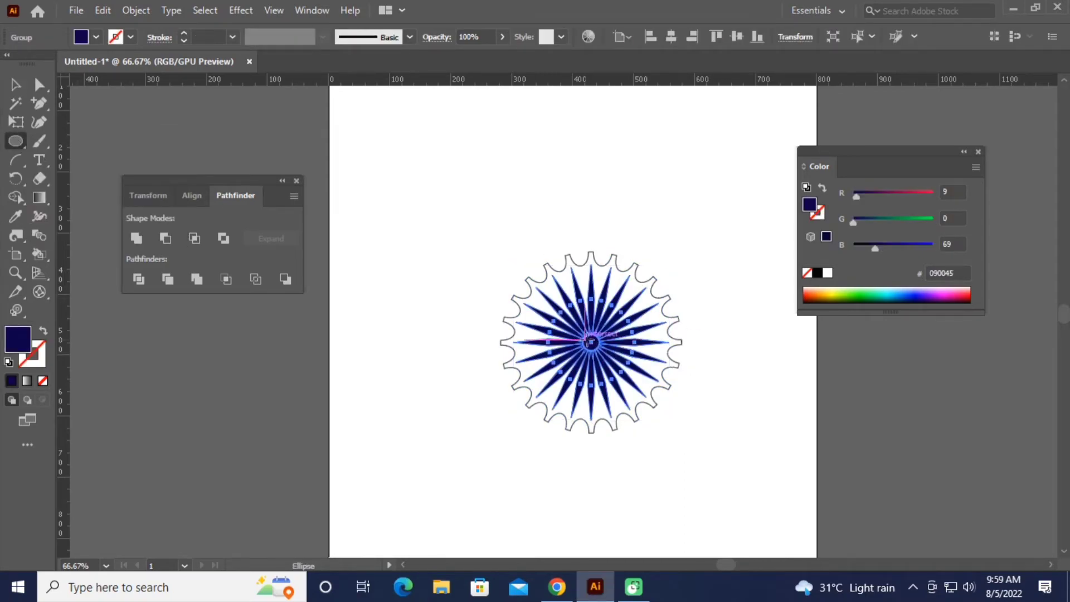
{"action": "left_click_drag", "start_coordinate": [591, 341], "coordinate": [689, 440]}
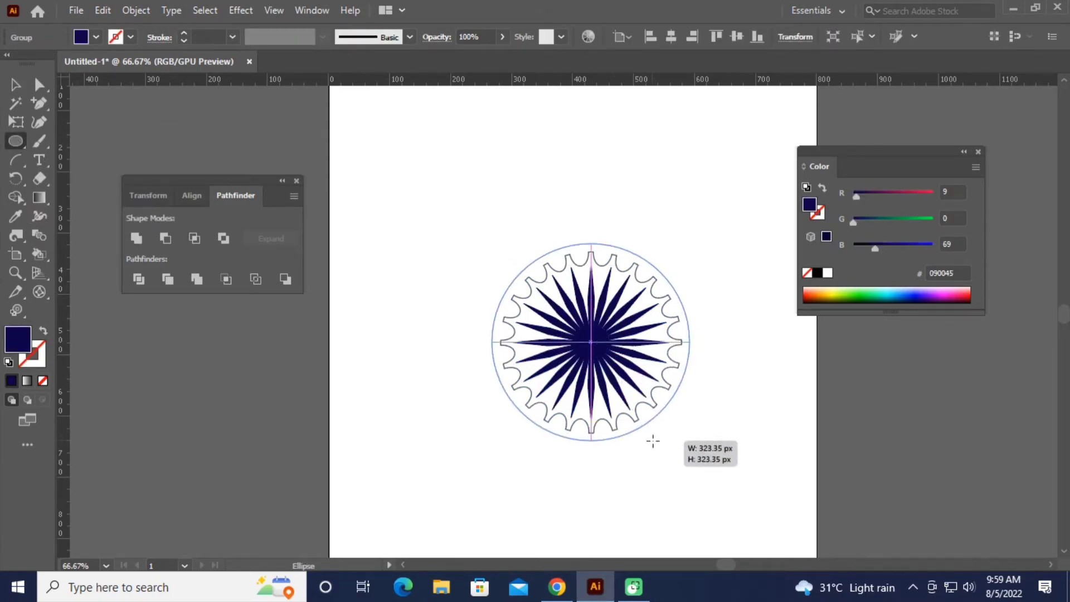
{"action": "right_click", "coordinate": [613, 369]}
{"action": "right_click", "coordinate": [602, 387]}
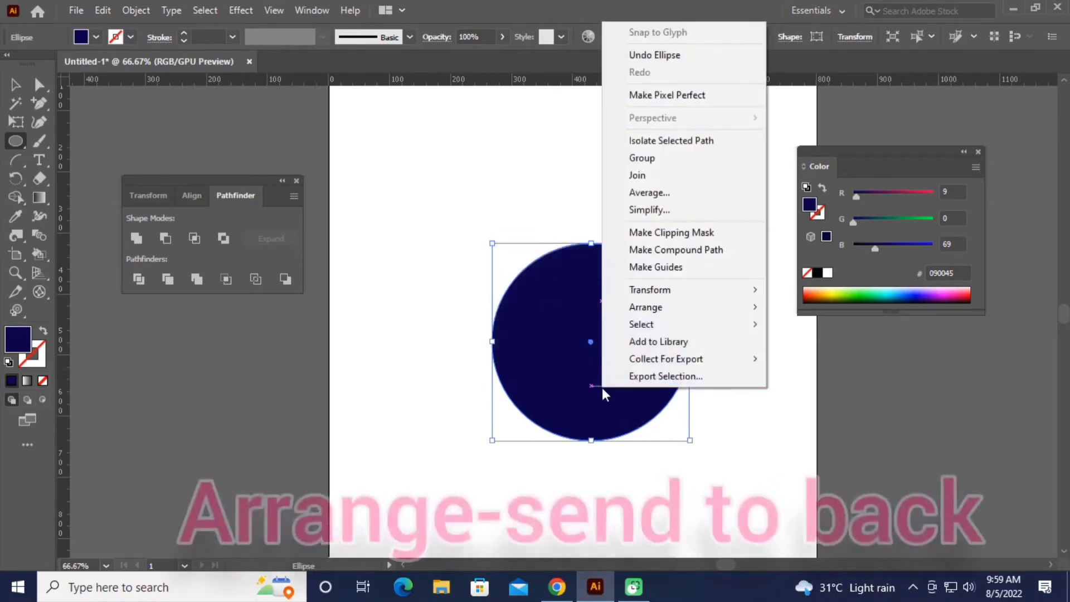
{"action": "left_click", "coordinate": [697, 356]}
{"action": "key", "text": "v"}
{"action": "left_click", "coordinate": [445, 208]}
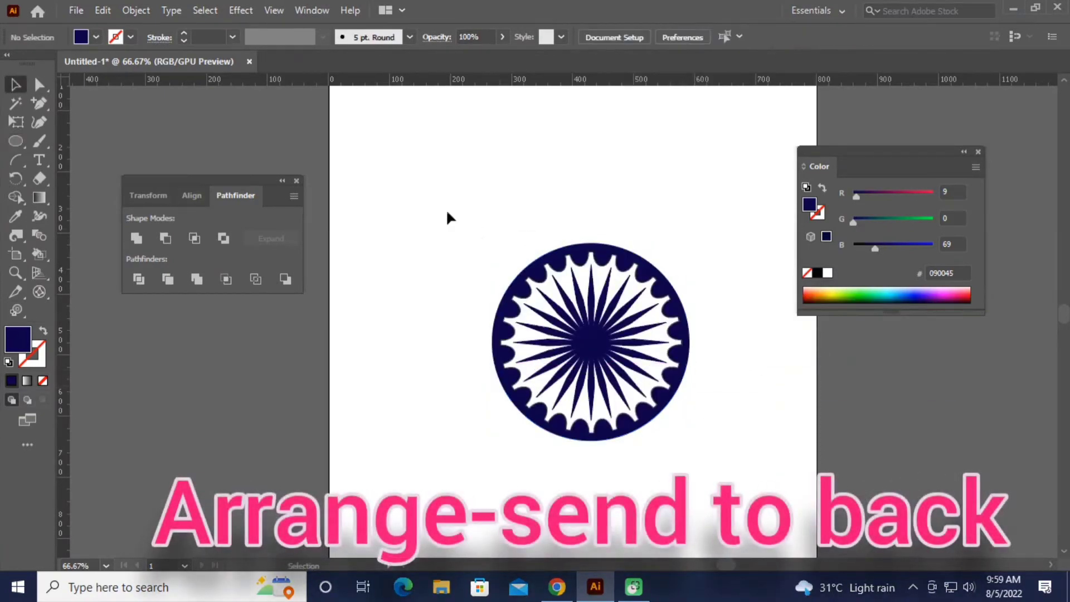
{"action": "key", "text": "ctrl+a"}
{"action": "left_click", "coordinate": [733, 356]}
{"action": "left_click_drag", "start_coordinate": [437, 207], "coordinate": [722, 469]}
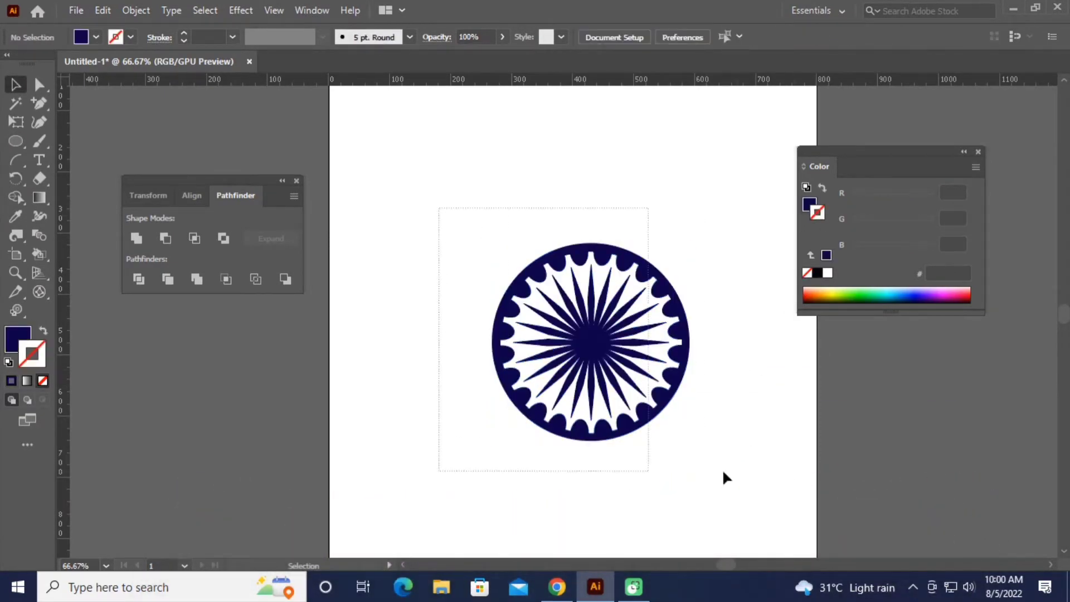
{"action": "key", "text": "ctrl+g"}
{"action": "left_click", "coordinate": [702, 454]}
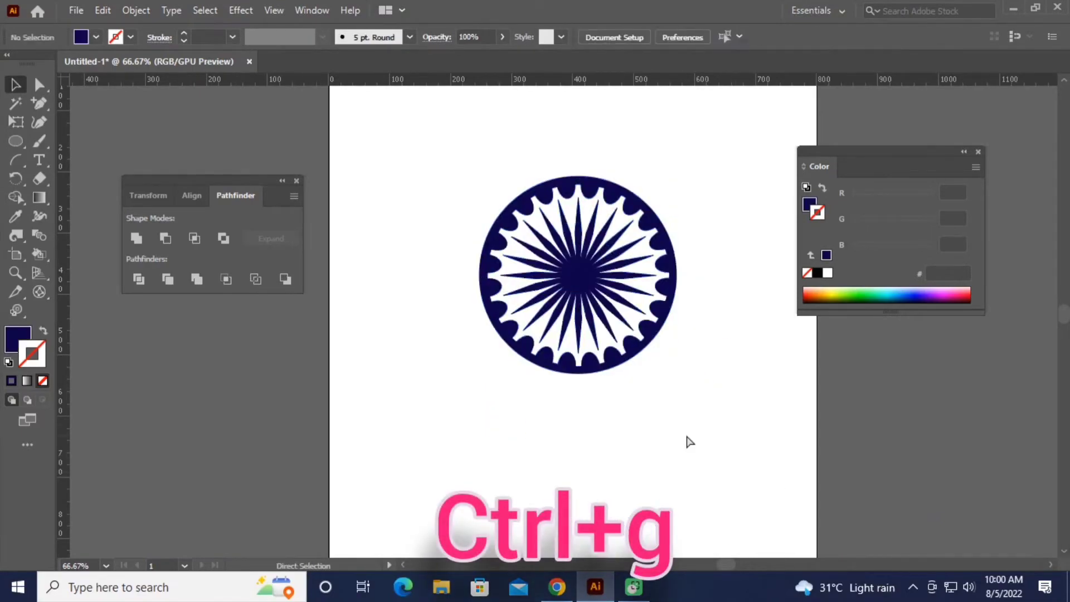
{"action": "key", "text": "ctrl+minus"}
{"action": "left_click_drag", "start_coordinate": [520, 312], "coordinate": [186, 457]}
{"action": "key", "text": "ctrl+minus"}
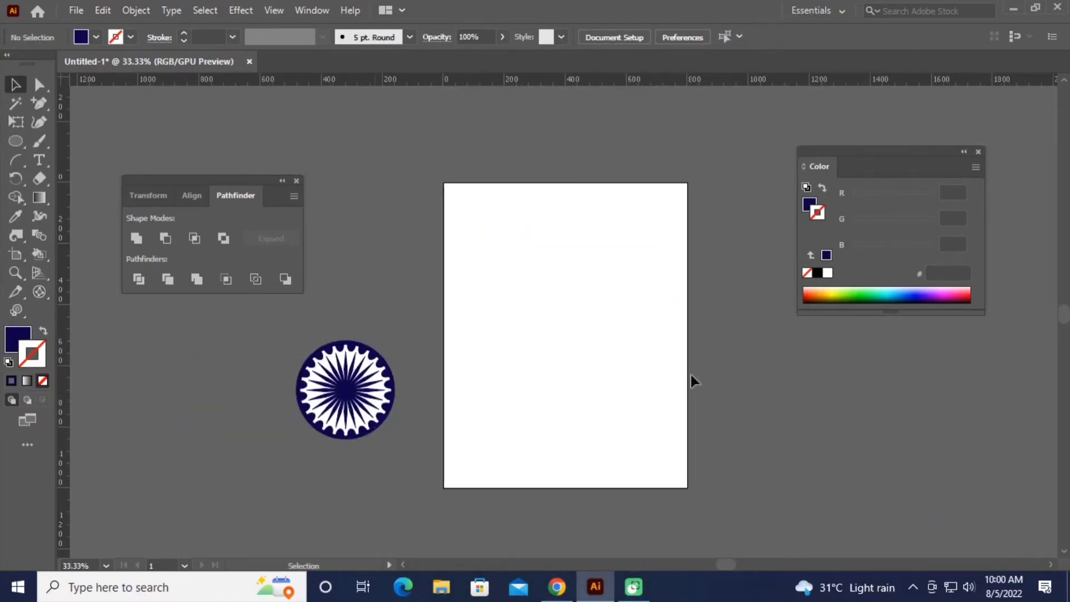
{"action": "mouse_move", "coordinate": [354, 389]}
{"action": "left_mouse_down"}
{"action": "mouse_move", "coordinate": [580, 344]}
{"action": "mouse_move", "coordinate": [616, 362]}
{"action": "left_mouse_up"}
{"action": "left_click_drag", "start_coordinate": [659, 313], "coordinate": [641, 332]}
{"action": "left_click", "coordinate": [714, 443]}
{"action": "left_click", "coordinate": [612, 346]}
{"action": "left_click_drag", "start_coordinate": [635, 368], "coordinate": [652, 370]}
{"action": "left_click", "coordinate": [654, 432]}
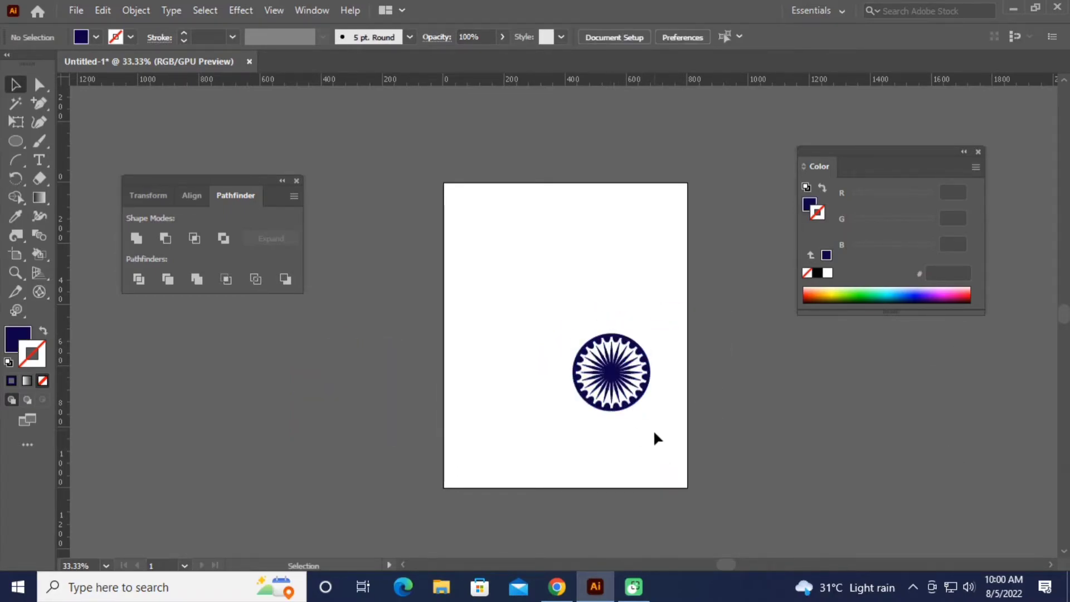
{"action": "scroll", "coordinate": [646, 368], "scroll_direction": "up", "scroll_amount": 1}
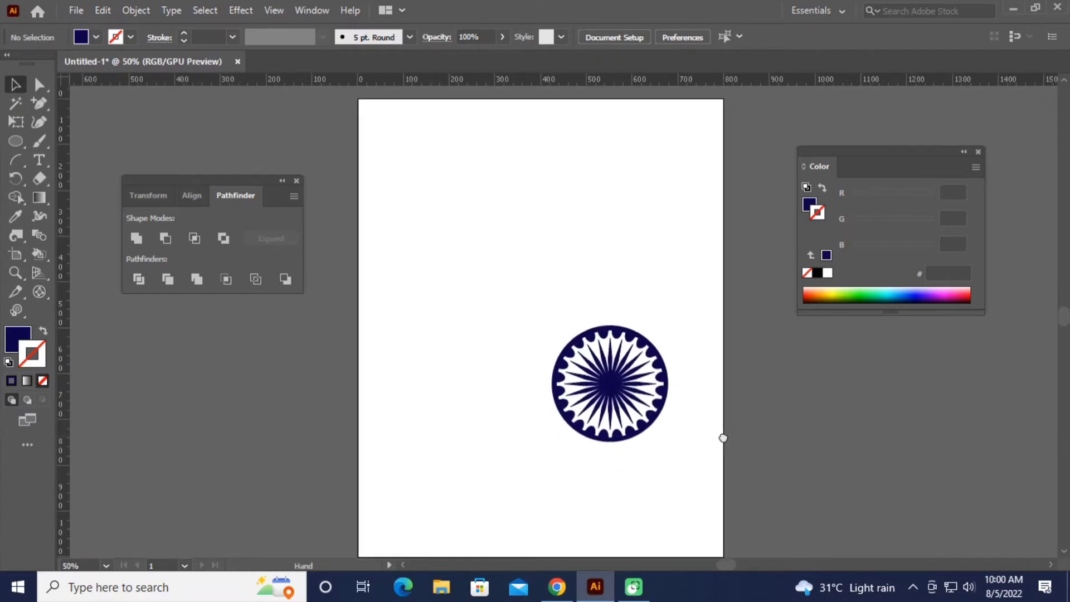
Place a curly Florid Vector Pack flourish from the symbol libraries near the artboard bottom
{"action": "left_click", "coordinate": [312, 10]}
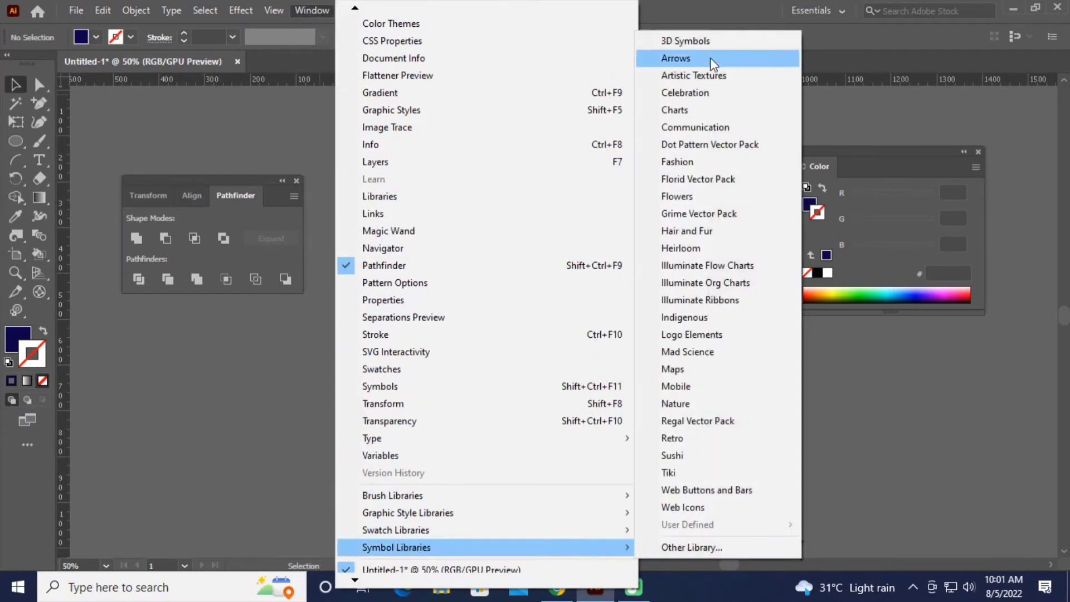
{"action": "left_click", "coordinate": [680, 41]}
{"action": "left_click", "coordinate": [683, 316]}
{"action": "left_click_drag", "start_coordinate": [369, 275], "coordinate": [354, 306]}
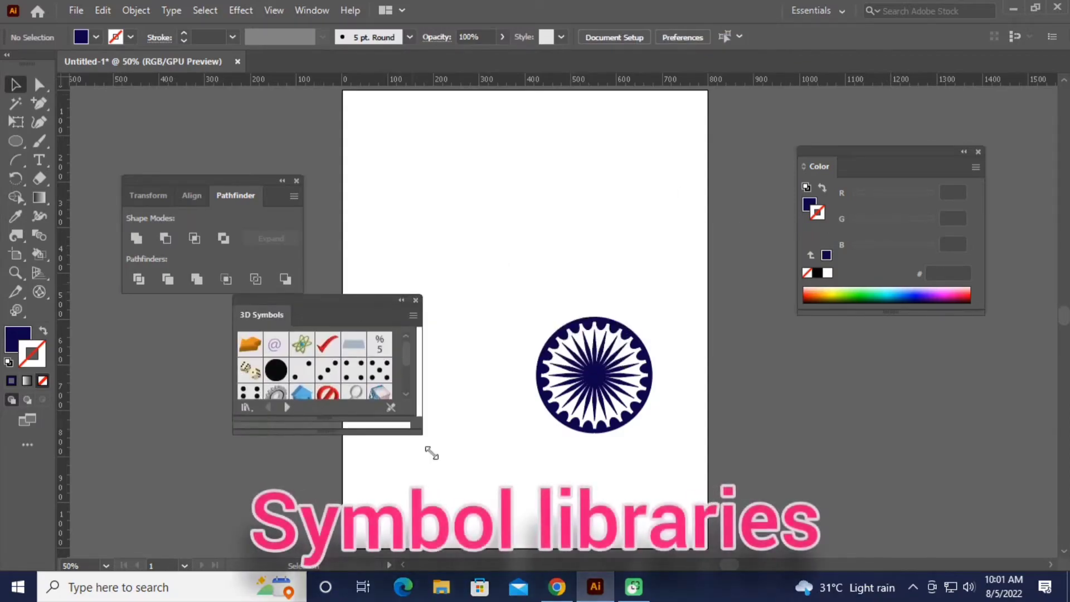
{"action": "left_click_drag", "start_coordinate": [429, 449], "coordinate": [460, 500]}
{"action": "left_click", "coordinate": [897, 503]}
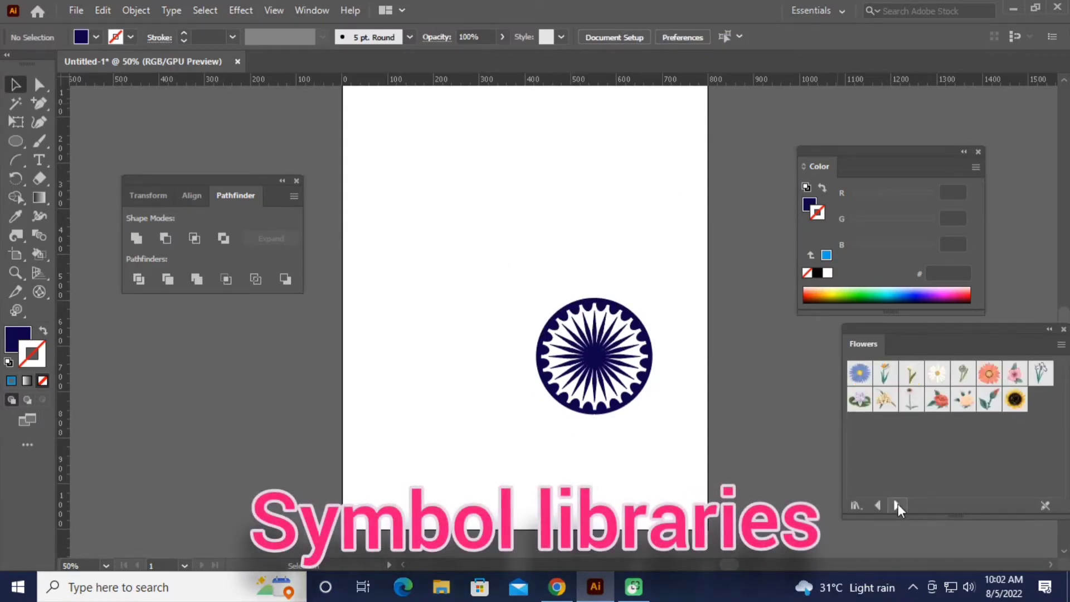
{"action": "mouse_move", "coordinate": [910, 373]}
{"action": "left_mouse_down"}
{"action": "mouse_move", "coordinate": [702, 489]}
{"action": "mouse_move", "coordinate": [533, 494]}
{"action": "left_mouse_up"}
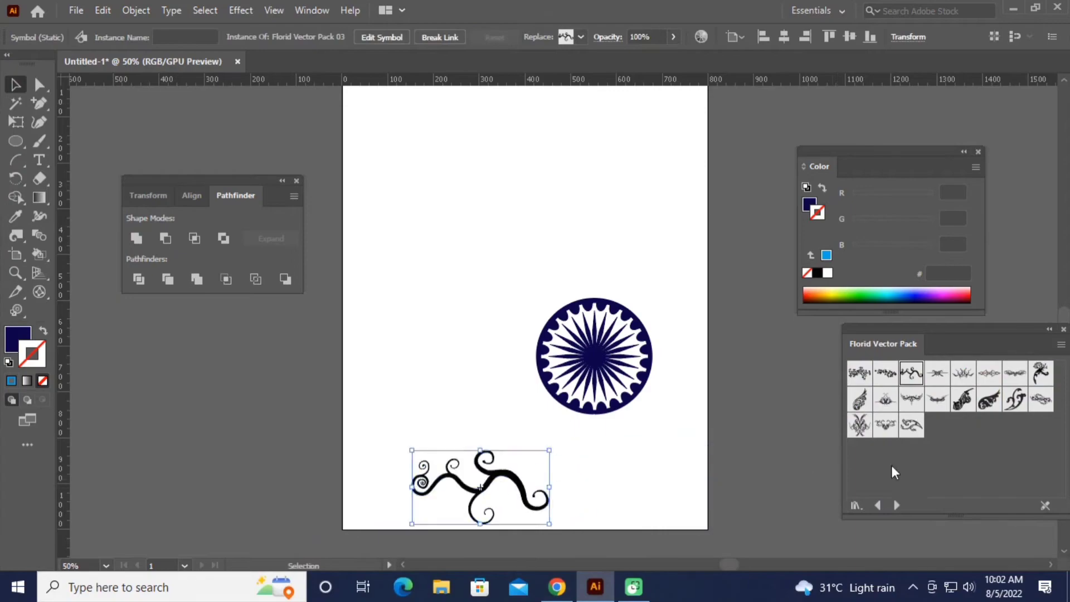
Scatter black Grime Vector Pack ink splatters around the chakra
{"action": "left_click", "coordinate": [896, 504]}
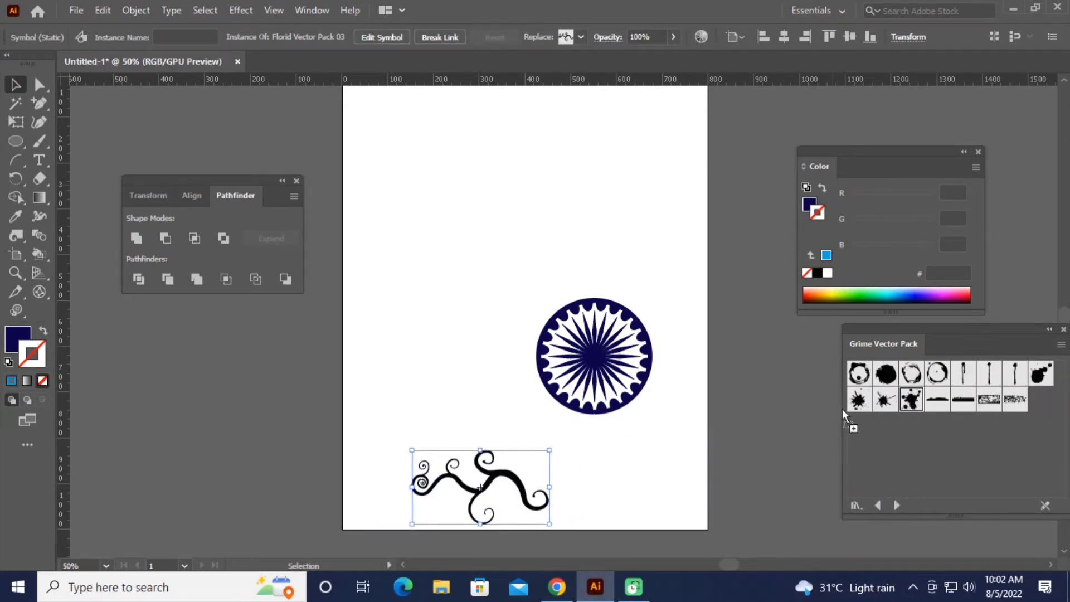
{"action": "mouse_move", "coordinate": [911, 398]}
{"action": "left_mouse_down"}
{"action": "mouse_move", "coordinate": [495, 309]}
{"action": "mouse_move", "coordinate": [585, 205]}
{"action": "left_mouse_up"}
{"action": "left_click_drag", "start_coordinate": [1039, 373], "coordinate": [387, 243]}
{"action": "left_click_drag", "start_coordinate": [859, 398], "coordinate": [660, 266]}
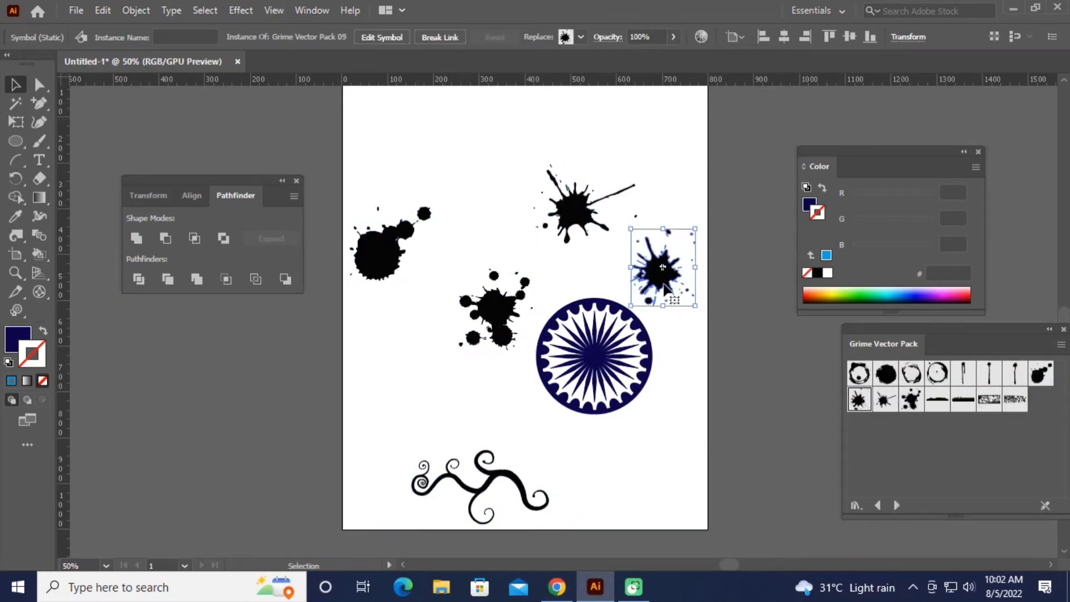
{"action": "left_click", "coordinate": [691, 356]}
{"action": "left_click", "coordinate": [896, 505]}
Expand the centre splatter symbol into editable paths
{"action": "scroll", "coordinate": [746, 352], "scroll_direction": "up", "scroll_amount": 1}
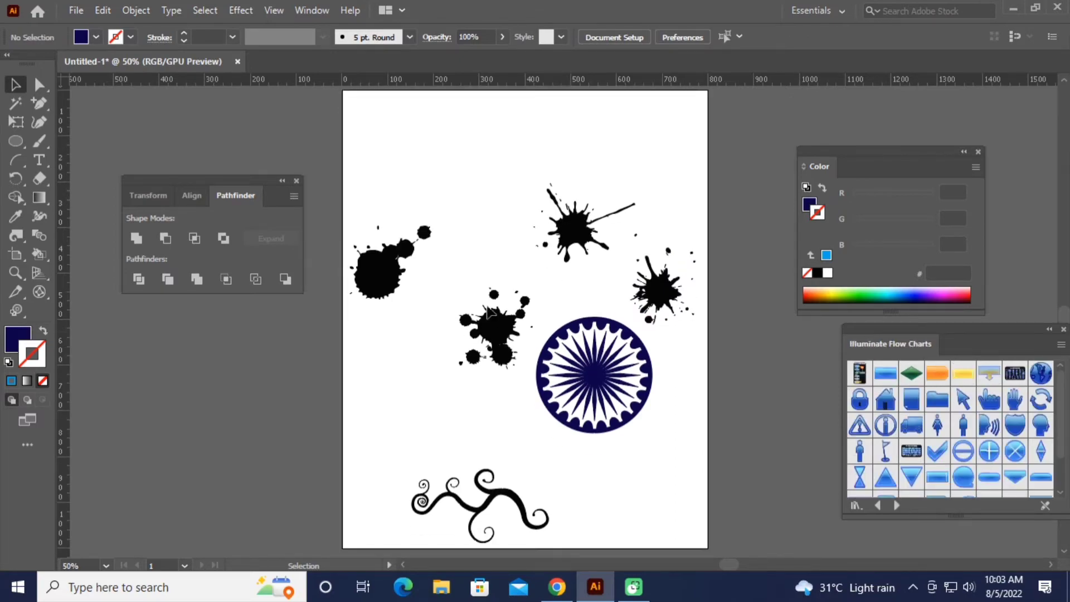
{"action": "left_click", "coordinate": [496, 328]}
{"action": "left_click", "coordinate": [136, 10]}
{"action": "left_click", "coordinate": [203, 190]}
{"action": "left_click", "coordinate": [494, 379]}
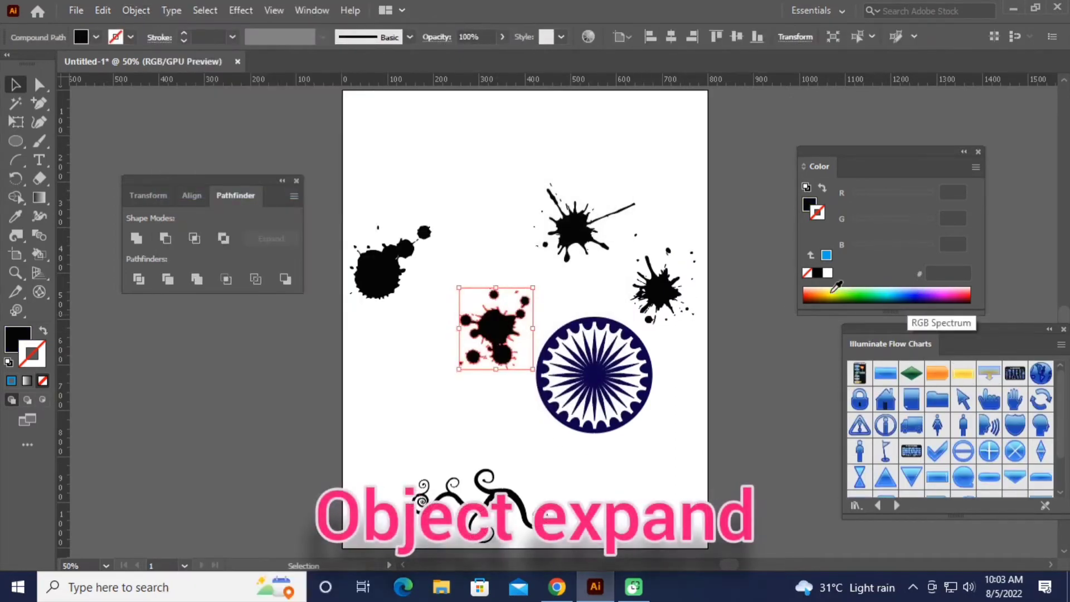
Fill the expanded splatter with orange F97635 using the RGB colour picker
{"action": "left_click", "coordinate": [817, 273]}
{"action": "double_click", "coordinate": [808, 204]}
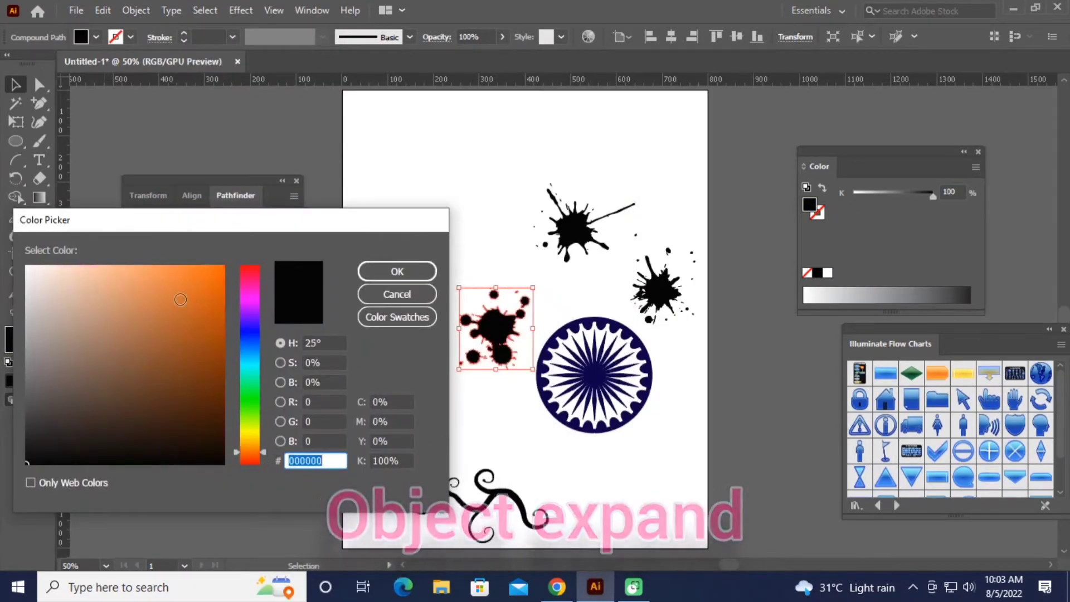
{"action": "left_click", "coordinate": [175, 272]}
{"action": "left_click", "coordinate": [389, 274]}
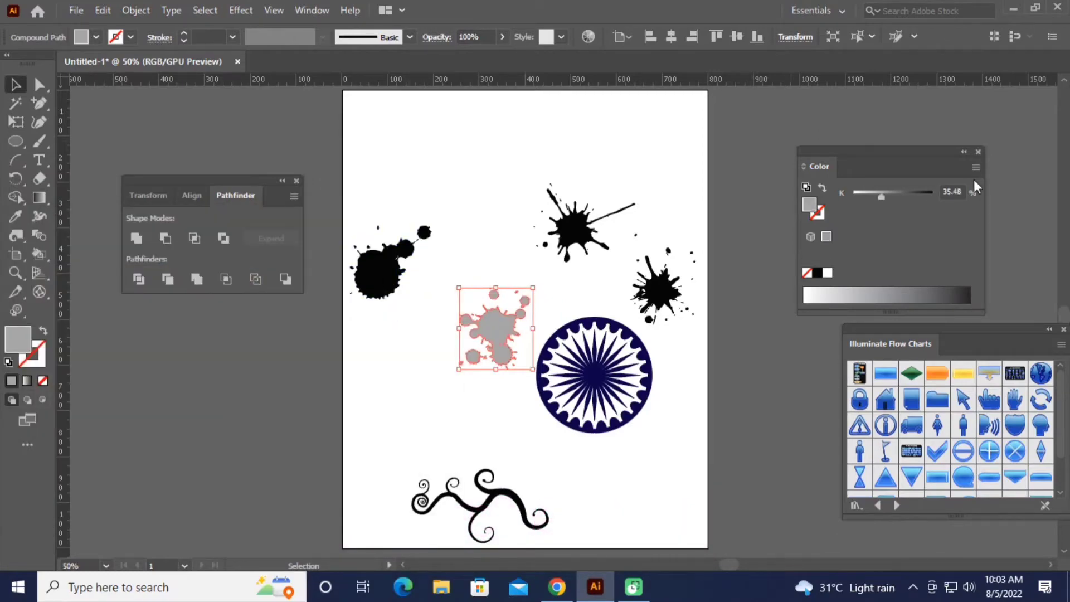
{"action": "left_click", "coordinate": [640, 466]}
{"action": "left_click", "coordinate": [497, 339]}
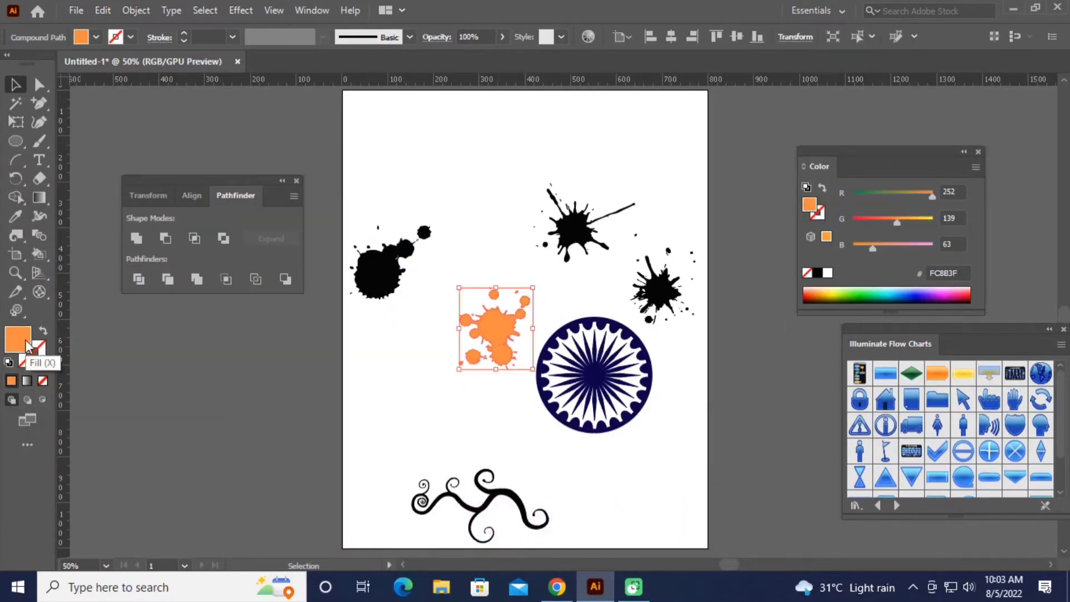
{"action": "double_click", "coordinate": [26, 345]}
{"action": "left_click_drag", "start_coordinate": [262, 451], "coordinate": [266, 457]}
{"action": "left_click", "coordinate": [188, 270]}
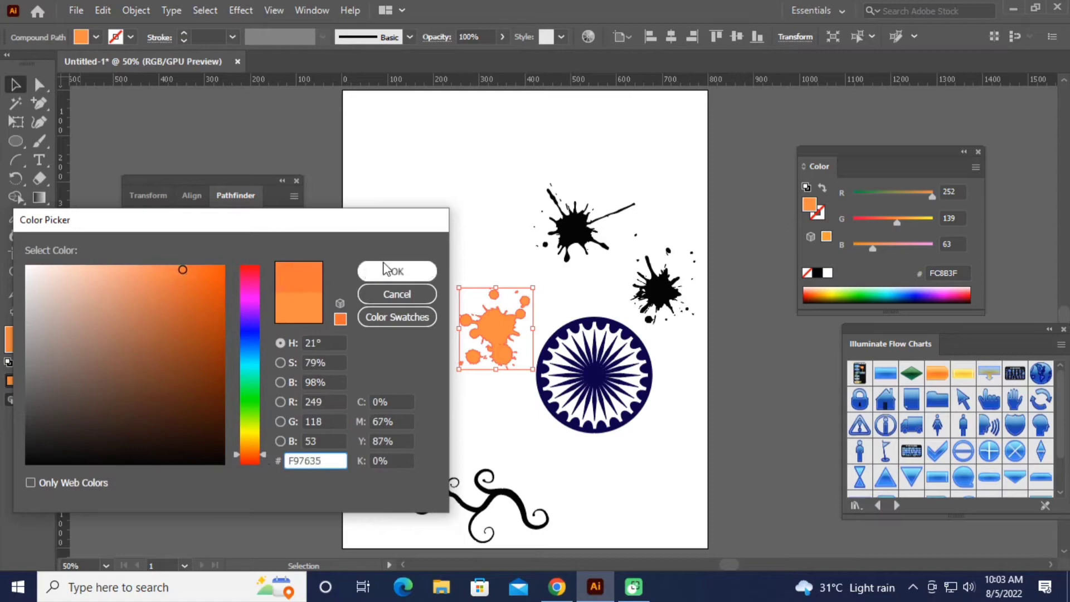
{"action": "left_click", "coordinate": [394, 269]}
Place orange splatter copies on the chakra and upper artboard, shifting black splatters to the edges
{"action": "mouse_move", "coordinate": [498, 330]}
{"action": "left_mouse_down"}
{"action": "mouse_move", "coordinate": [569, 318]}
{"action": "mouse_move", "coordinate": [476, 313]}
{"action": "left_mouse_up"}
{"action": "mouse_move", "coordinate": [475, 313]}
{"action": "left_mouse_down"}
{"action": "mouse_move", "coordinate": [488, 210]}
{"action": "mouse_move", "coordinate": [661, 184]}
{"action": "left_mouse_up"}
{"action": "left_click", "coordinate": [574, 229]}
{"action": "left_click_drag", "start_coordinate": [573, 228], "coordinate": [329, 342]}
{"action": "left_click", "coordinate": [667, 304]}
{"action": "left_click_drag", "start_coordinate": [667, 304], "coordinate": [774, 418]}
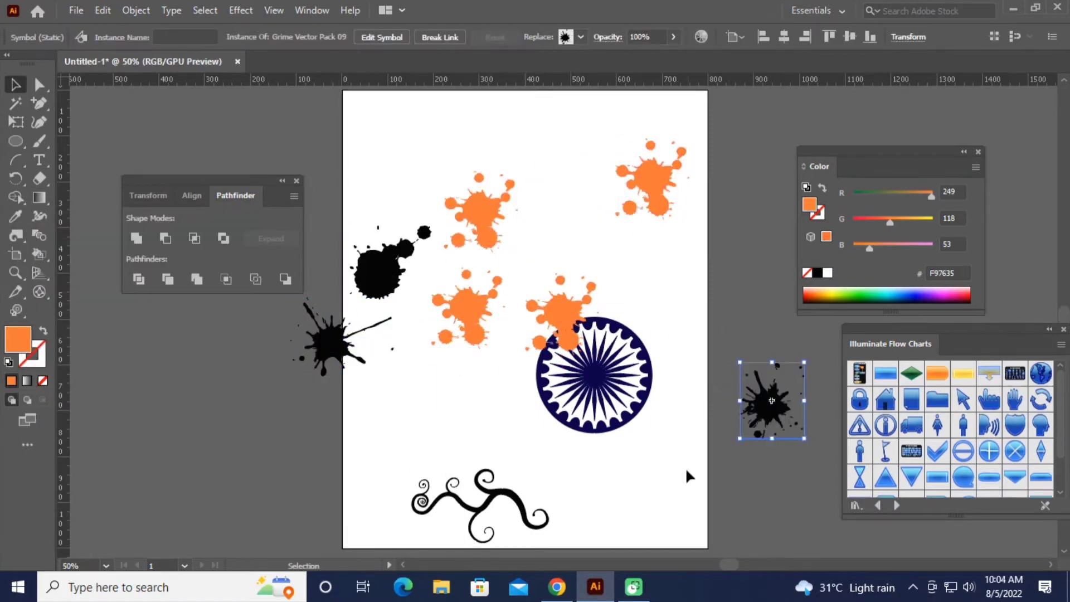
{"action": "left_click_drag", "start_coordinate": [557, 308], "coordinate": [579, 285]}
{"action": "right_click", "coordinate": [577, 286]}
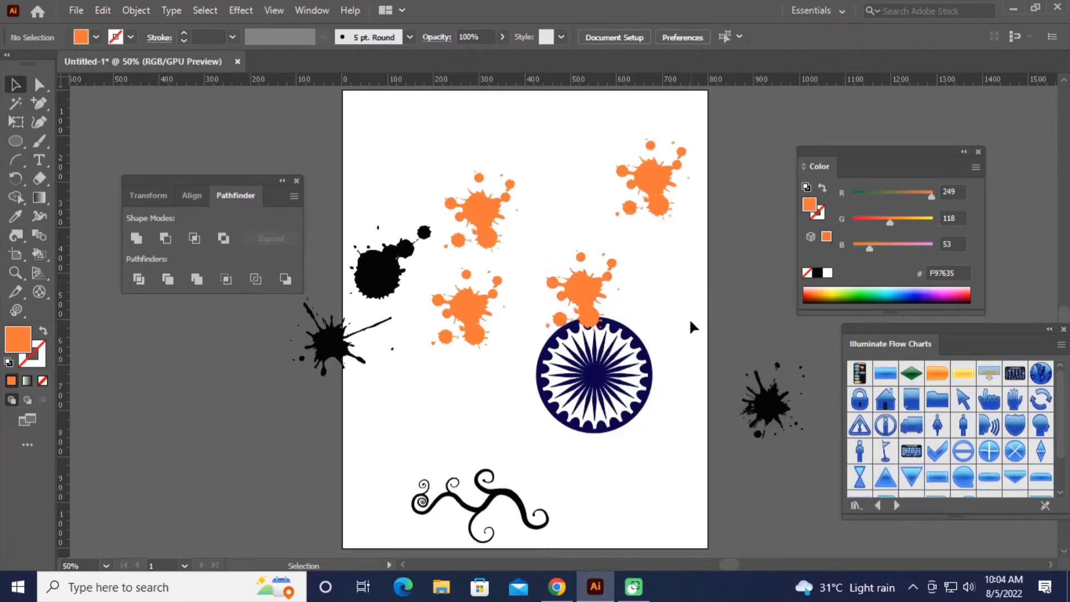
Bring the chakra to front, then enlarge, lift and rotate the orange splash behind it
{"action": "right_click", "coordinate": [609, 334]}
{"action": "left_click", "coordinate": [796, 292]}
{"action": "left_click", "coordinate": [592, 287]}
{"action": "left_click_drag", "start_coordinate": [617, 328], "coordinate": [663, 297]}
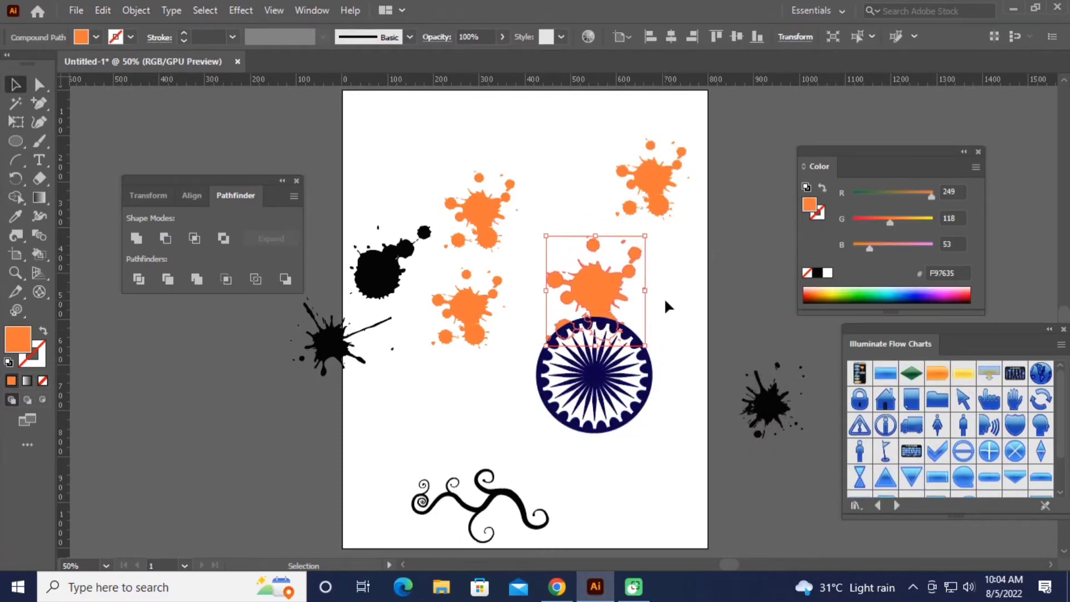
{"action": "left_click_drag", "start_coordinate": [642, 231], "coordinate": [677, 240]}
{"action": "left_click", "coordinate": [700, 445]}
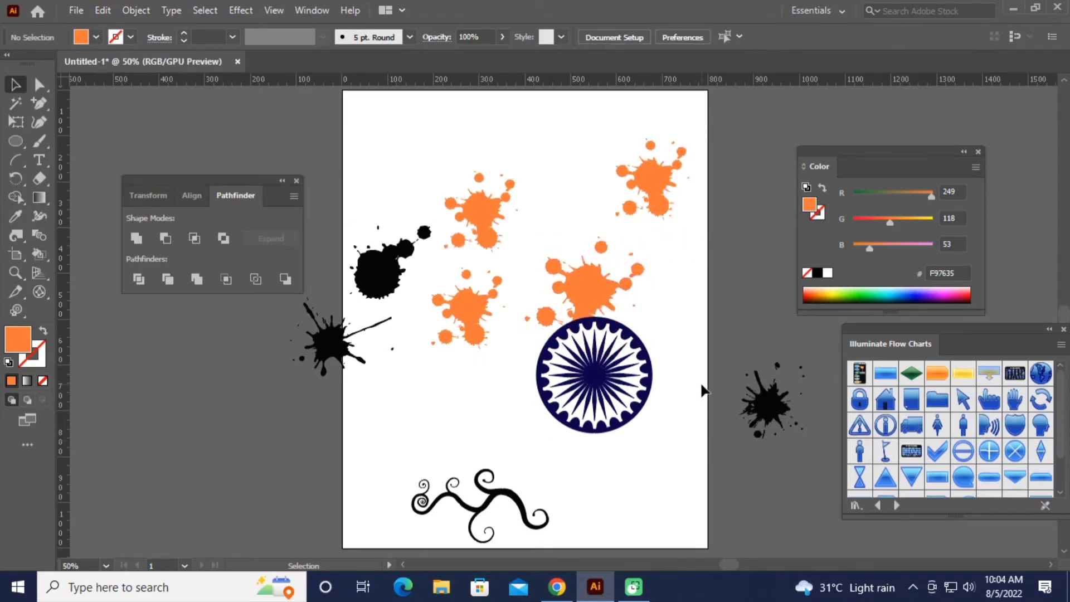
Rotate and tuck the top-right orange splash against the chakra; move the top splash upper-left
{"action": "left_click_drag", "start_coordinate": [654, 179], "coordinate": [679, 310]}
{"action": "left_click_drag", "start_coordinate": [716, 277], "coordinate": [734, 281]}
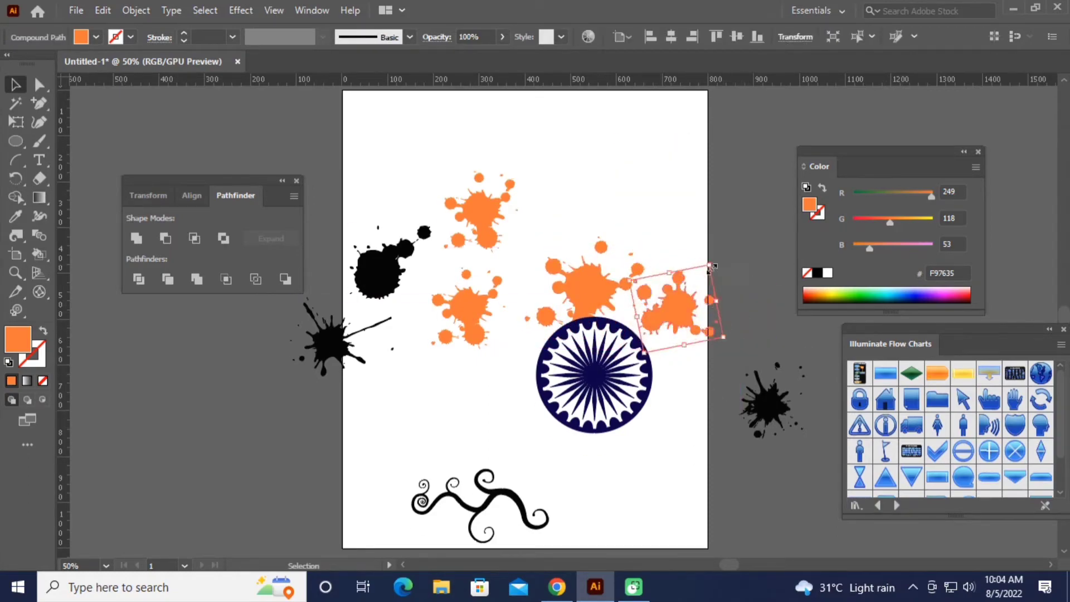
{"action": "left_click_drag", "start_coordinate": [681, 312], "coordinate": [661, 351]}
{"action": "left_click", "coordinate": [750, 315]}
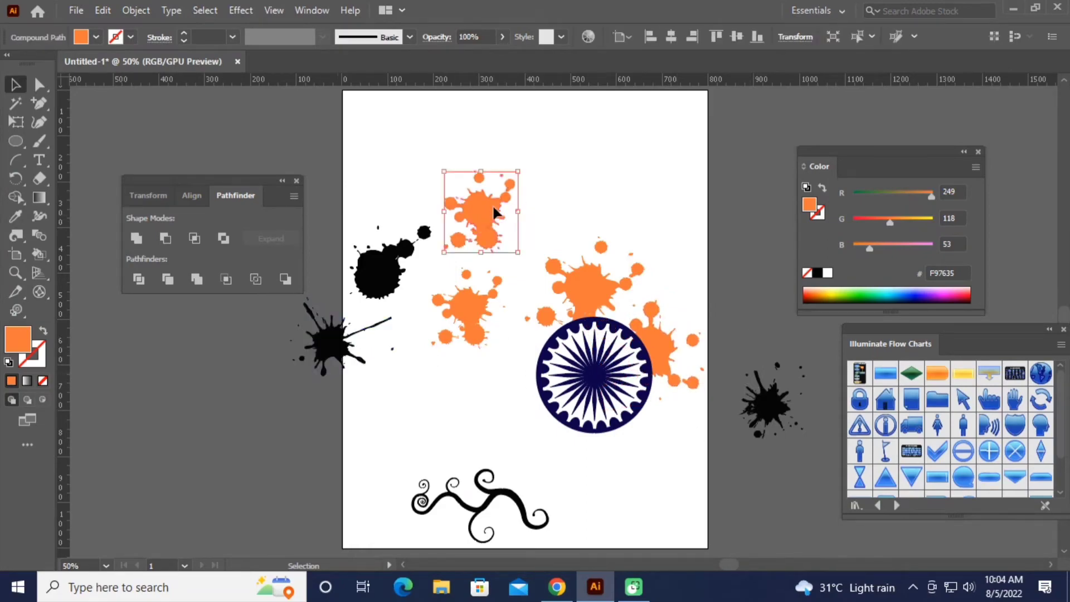
{"action": "left_click_drag", "start_coordinate": [489, 210], "coordinate": [285, 132]}
Expand the left black splash, recolour it orange in RGB, and move it toward the chakra
{"action": "left_click", "coordinate": [328, 340]}
{"action": "left_click", "coordinate": [136, 10]}
{"action": "left_click", "coordinate": [202, 190]}
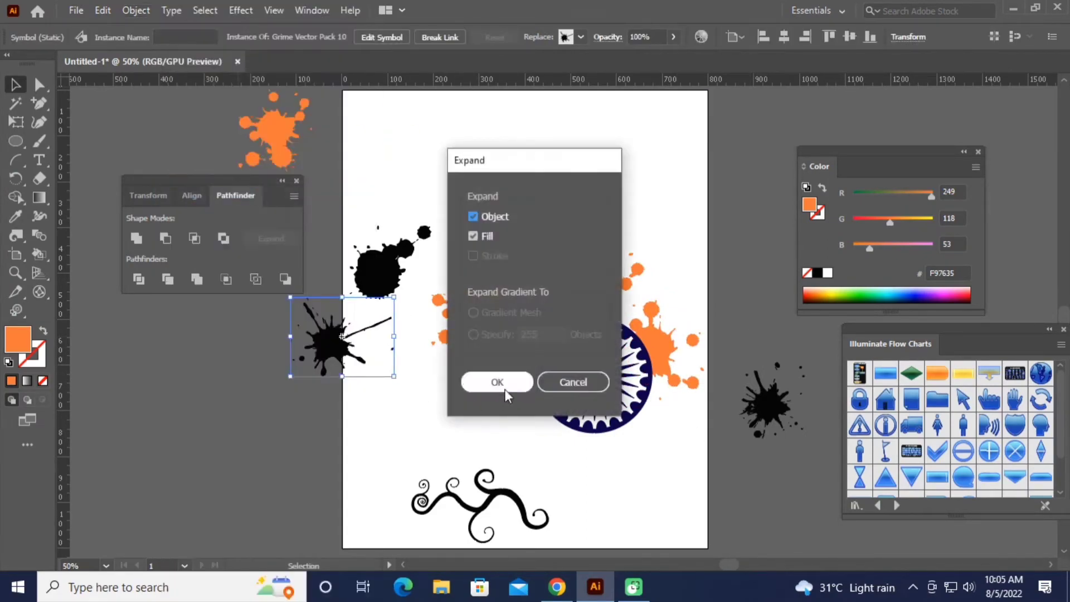
{"action": "left_click", "coordinate": [502, 385]}
{"action": "left_click", "coordinate": [976, 167]}
{"action": "left_click", "coordinate": [847, 198]}
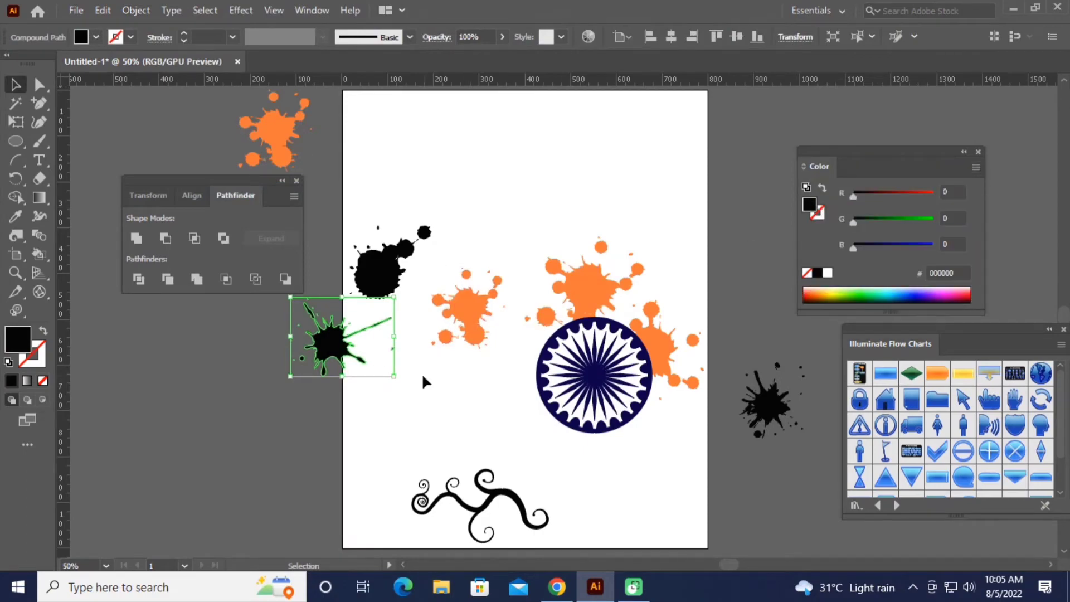
{"action": "double_click", "coordinate": [20, 340]}
{"action": "mouse_move", "coordinate": [323, 335]}
{"action": "left_mouse_down"}
{"action": "mouse_move", "coordinate": [633, 292]}
{"action": "mouse_move", "coordinate": [745, 310]}
{"action": "left_mouse_up"}
{"action": "left_click", "coordinate": [653, 447]}
Rotate, widen and lower the streaky orange splash onto the cluster; nudge the larger splash down
{"action": "left_click", "coordinate": [683, 282]}
{"action": "left_click_drag", "start_coordinate": [646, 262], "coordinate": [680, 286]}
{"action": "left_click_drag", "start_coordinate": [721, 245], "coordinate": [754, 273]}
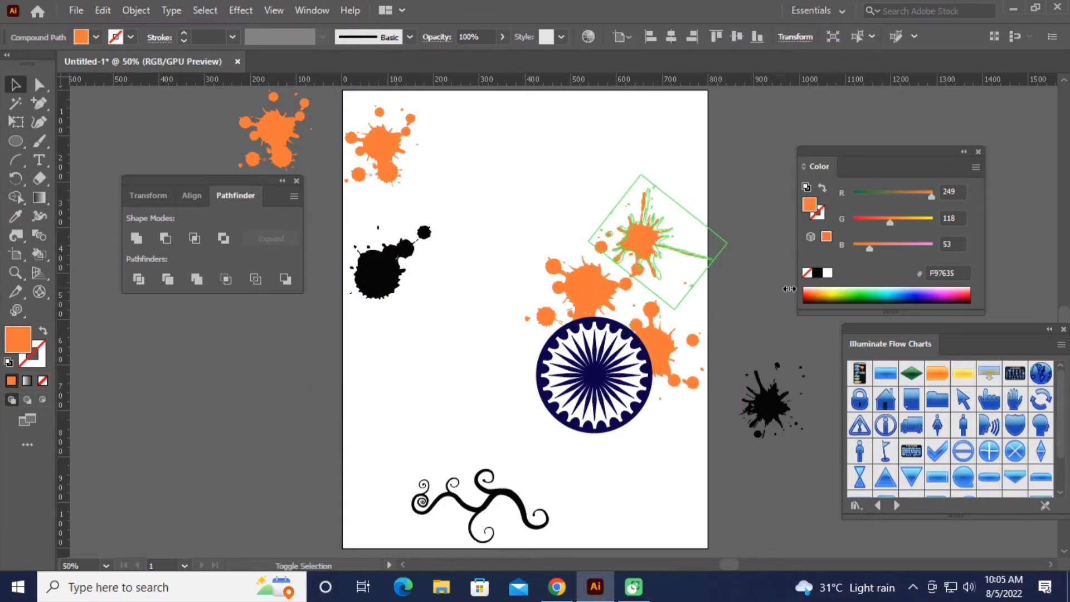
{"action": "left_click_drag", "start_coordinate": [643, 242], "coordinate": [644, 273]}
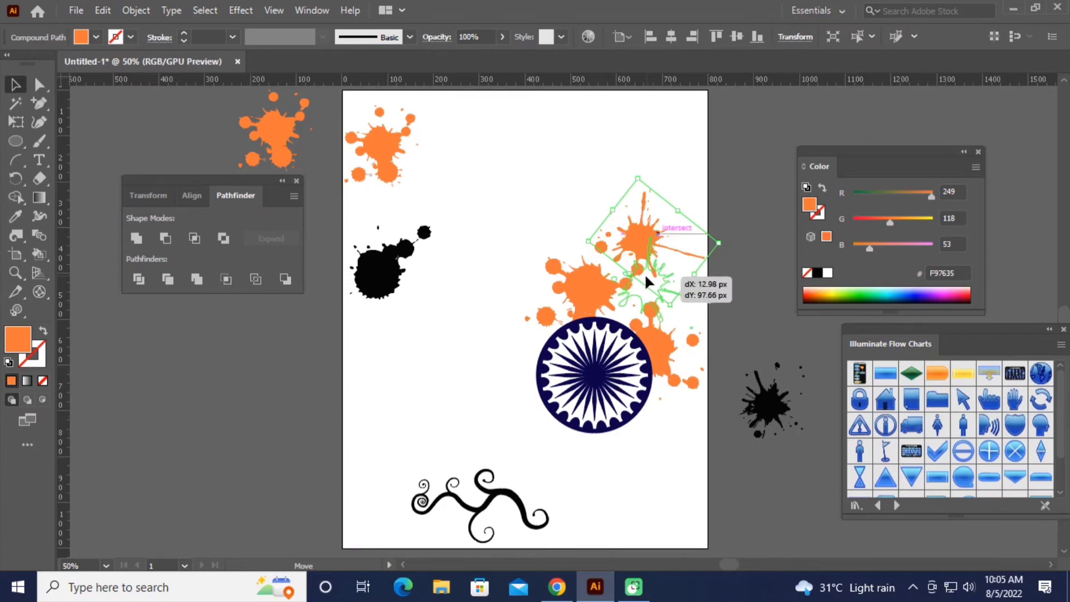
{"action": "left_click", "coordinate": [684, 473]}
{"action": "left_click", "coordinate": [583, 289]}
{"action": "left_click_drag", "start_coordinate": [583, 288], "coordinate": [583, 306]}
{"action": "left_click", "coordinate": [666, 464]}
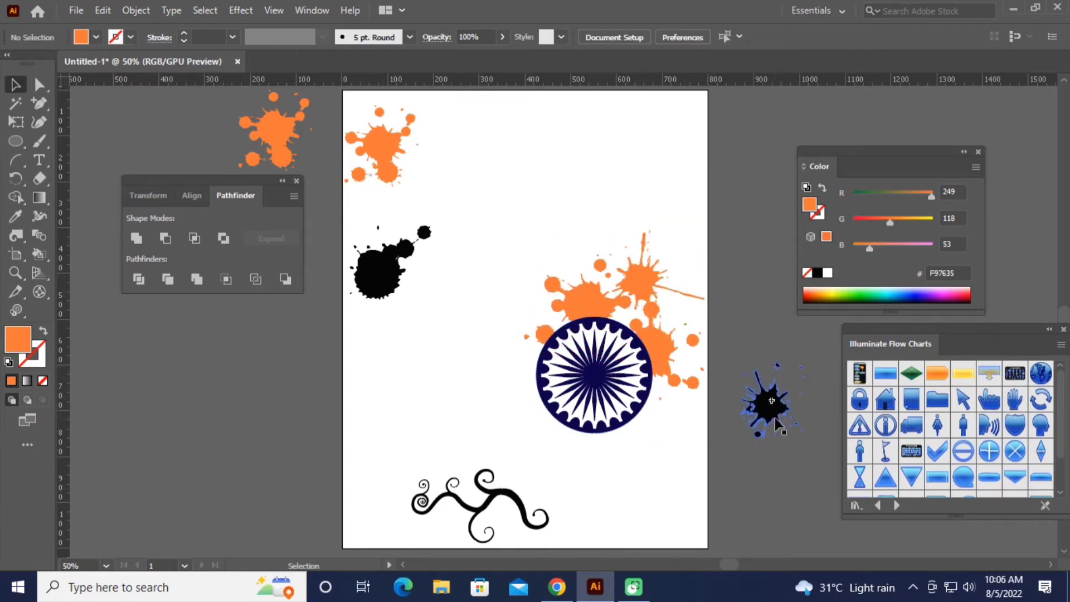
Paste and rotate a streaky splash copy; shrink the top-left splash and set it against the chakra
{"action": "key", "text": "ctrl+v"}
{"action": "left_click", "coordinate": [662, 470]}
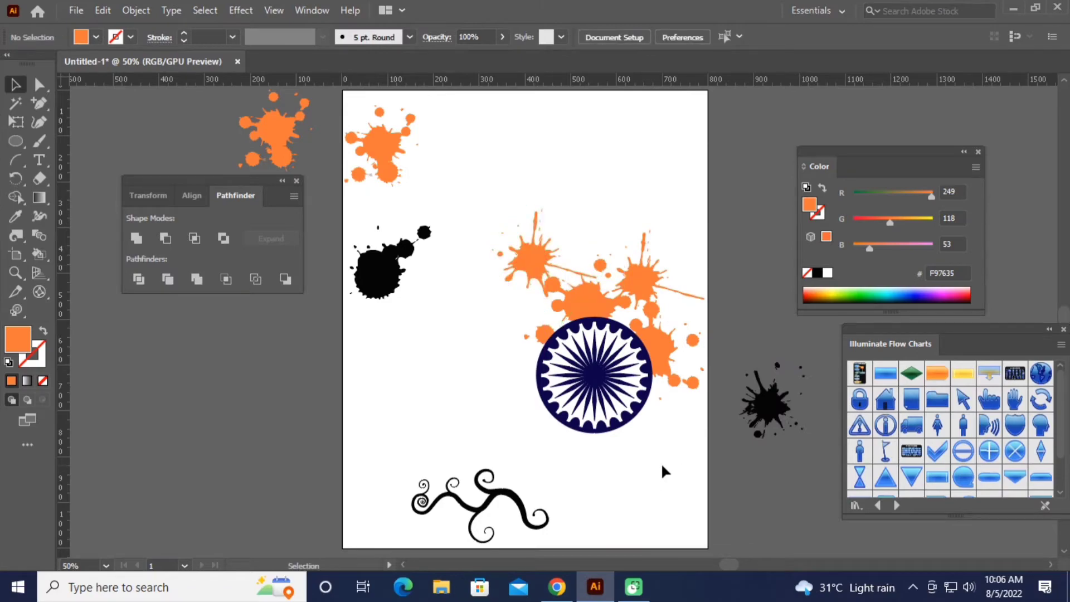
{"action": "left_click", "coordinate": [538, 268]}
{"action": "left_click_drag", "start_coordinate": [530, 201], "coordinate": [574, 203]}
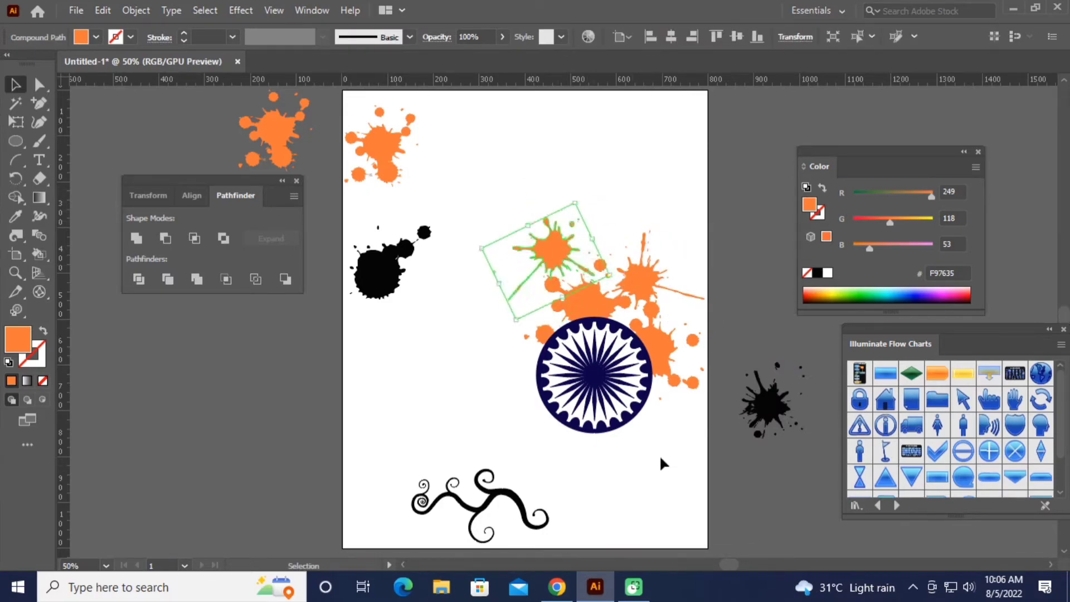
{"action": "left_click", "coordinate": [646, 440]}
{"action": "left_click_drag", "start_coordinate": [390, 146], "coordinate": [513, 316]}
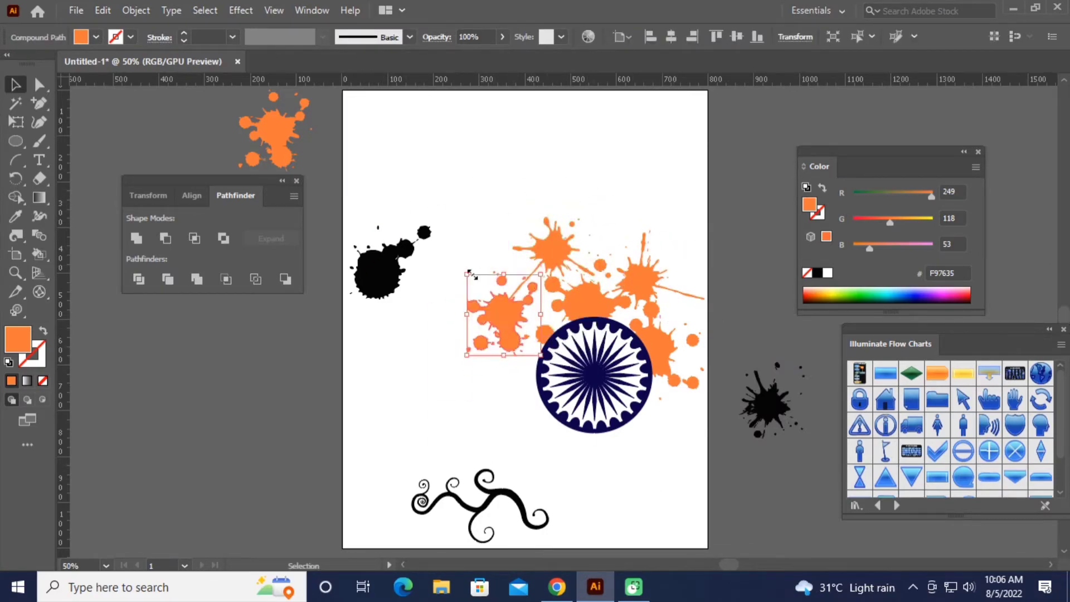
{"action": "left_click_drag", "start_coordinate": [469, 273], "coordinate": [453, 289]}
{"action": "mouse_move", "coordinate": [482, 323]}
{"action": "left_mouse_down"}
{"action": "mouse_move", "coordinate": [522, 325]}
{"action": "mouse_move", "coordinate": [526, 313]}
{"action": "left_mouse_up"}
{"action": "left_click", "coordinate": [724, 279]}
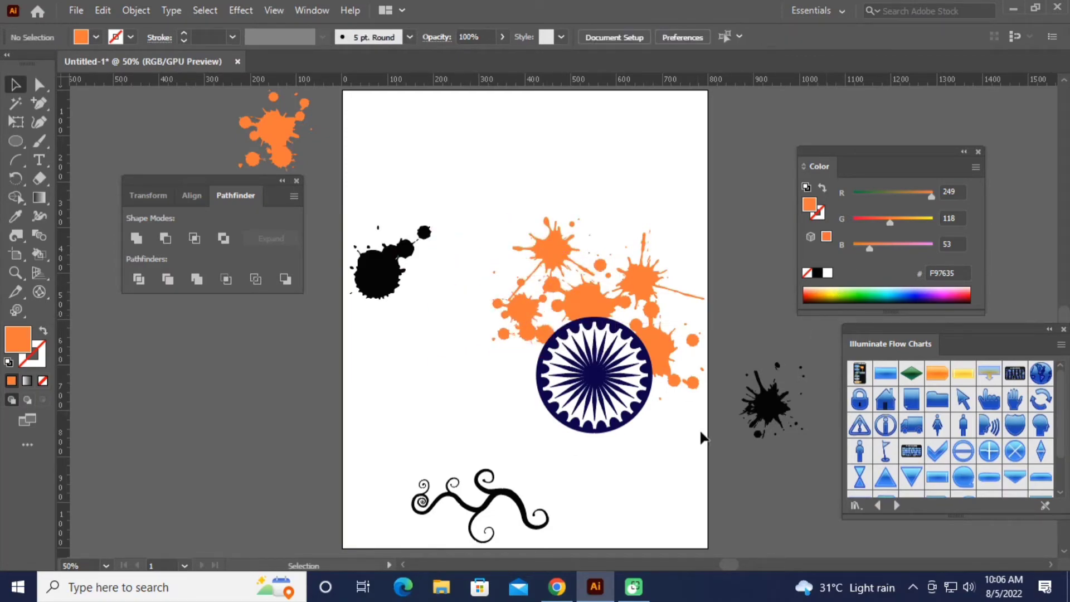
Bring the off-artboard splash on, recolour it green, and place it behind the chakra
{"action": "left_click_drag", "start_coordinate": [273, 128], "coordinate": [392, 373]}
{"action": "double_click", "coordinate": [18, 339]}
{"action": "left_click_drag", "start_coordinate": [250, 451], "coordinate": [262, 400]}
{"action": "left_click", "coordinate": [202, 303]}
{"action": "left_click", "coordinate": [396, 272]}
{"action": "double_click", "coordinate": [9, 339]}
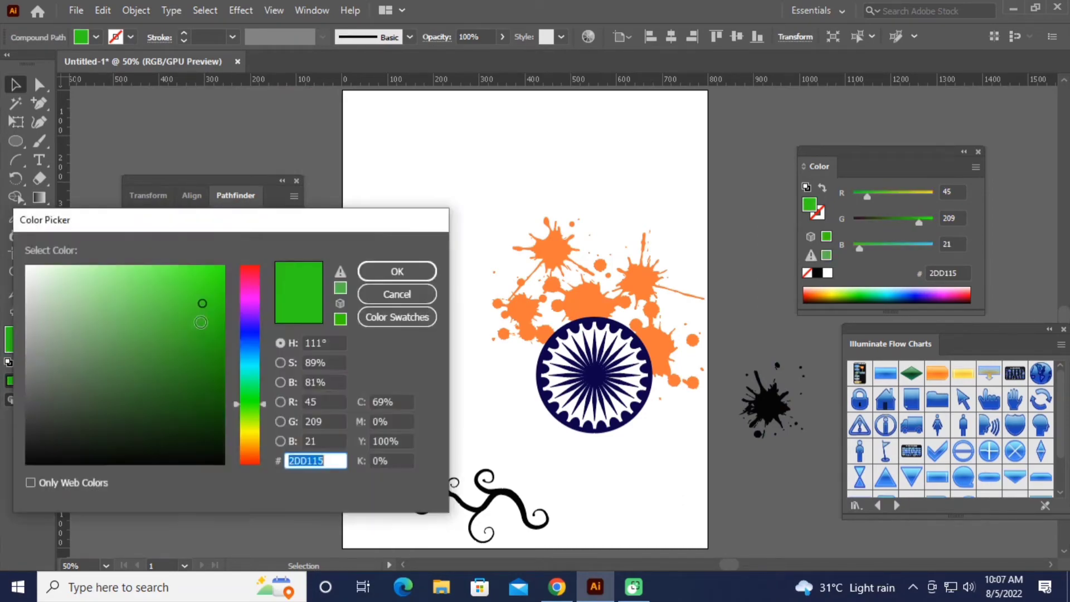
{"action": "left_click", "coordinate": [179, 322]}
{"action": "left_click", "coordinate": [397, 272]}
{"action": "mouse_move", "coordinate": [425, 402]}
{"action": "left_mouse_down"}
{"action": "mouse_move", "coordinate": [658, 430]}
{"action": "mouse_move", "coordinate": [628, 425]}
{"action": "left_mouse_up"}
{"action": "right_click", "coordinate": [628, 425]}
{"action": "left_click", "coordinate": [660, 444]}
Eyedropper another splash green, position it near the chakra, and drag out a copy
{"action": "left_click", "coordinate": [776, 416]}
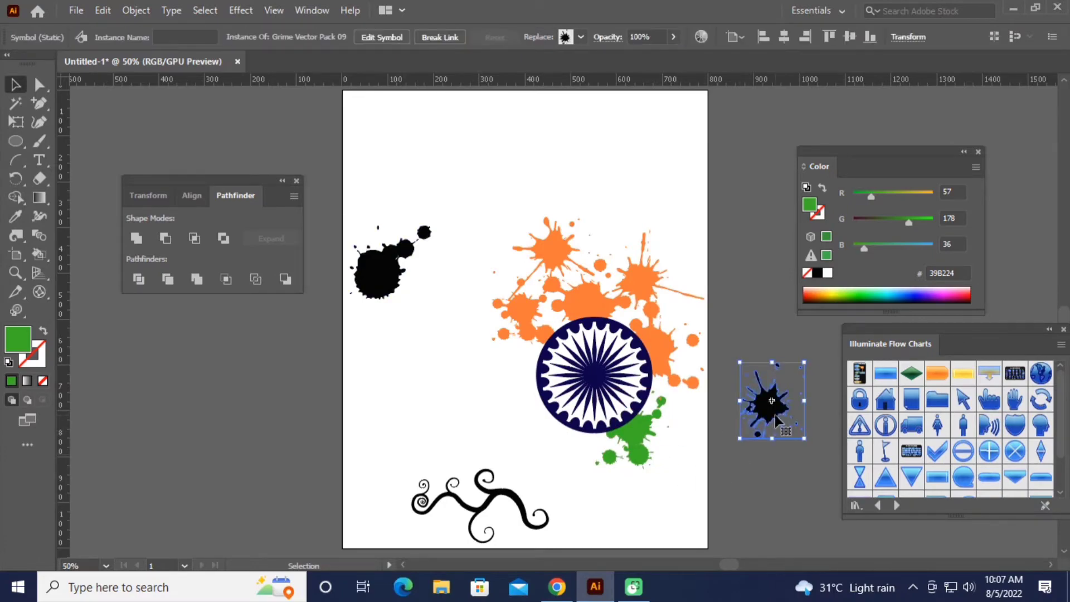
{"action": "left_click", "coordinate": [545, 244]}
{"action": "left_click_drag", "start_coordinate": [544, 244], "coordinate": [390, 368]}
{"action": "key", "text": "i"}
{"action": "left_click", "coordinate": [629, 446]}
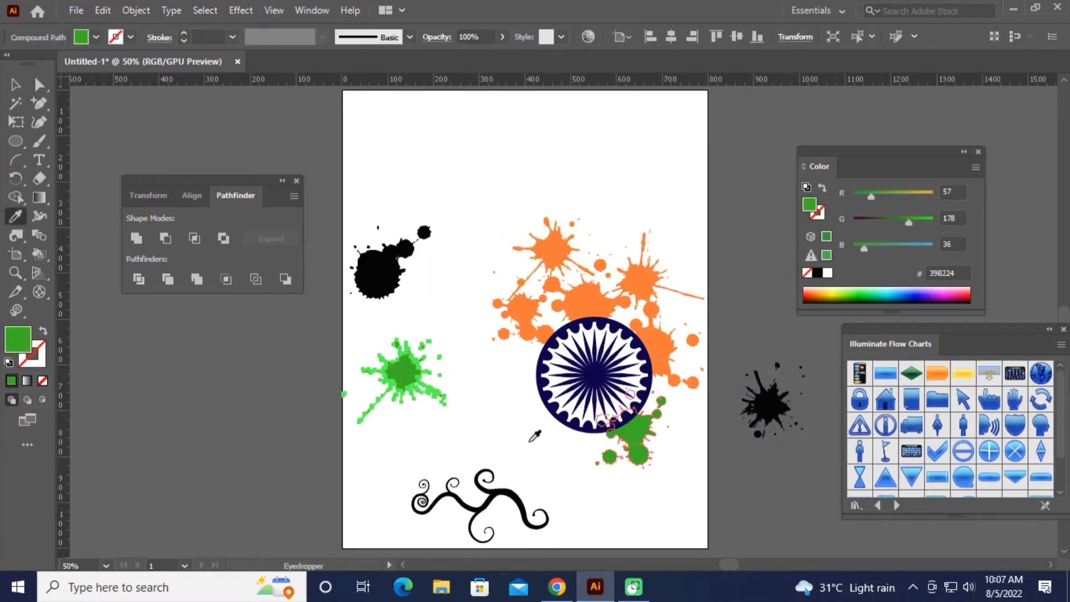
{"action": "key", "text": "v"}
{"action": "mouse_move", "coordinate": [456, 389]}
{"action": "left_mouse_down"}
{"action": "mouse_move", "coordinate": [497, 440]}
{"action": "mouse_move", "coordinate": [489, 363]}
{"action": "mouse_move", "coordinate": [511, 387]}
{"action": "left_mouse_up"}
{"action": "right_click", "coordinate": [511, 386]}
{"action": "left_click", "coordinate": [739, 450]}
{"action": "mouse_move", "coordinate": [659, 446]}
{"action": "left_mouse_down"}
{"action": "mouse_move", "coordinate": [557, 458]}
{"action": "mouse_move", "coordinate": [582, 506]}
{"action": "left_mouse_up"}
{"action": "left_click", "coordinate": [735, 479]}
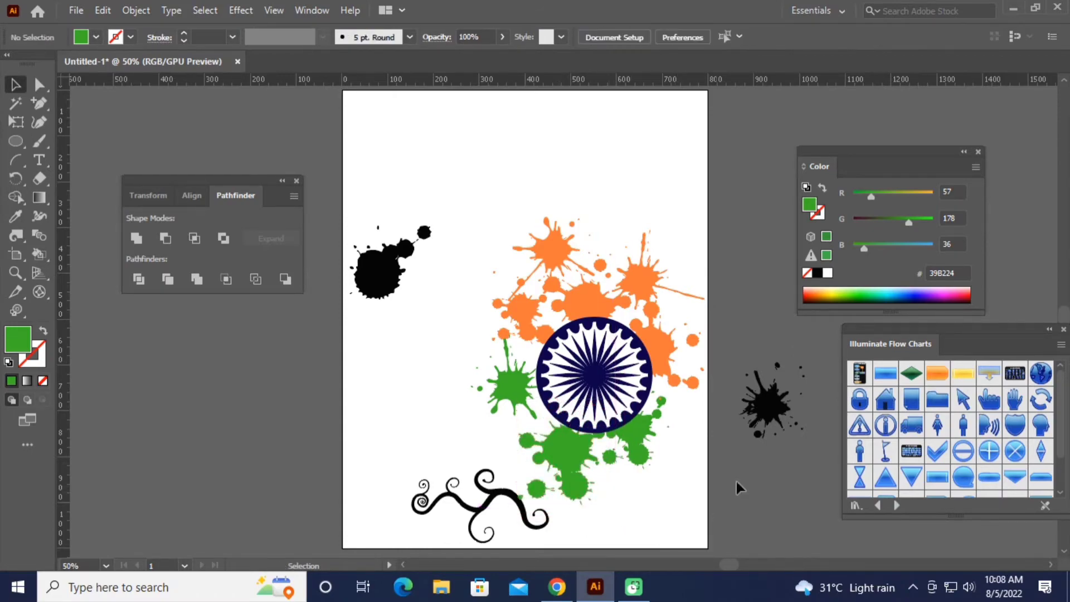
Expand the blue splash, eyedropper it green, and resize it beside the chakra
{"action": "left_click", "coordinate": [771, 407]}
{"action": "left_click", "coordinate": [135, 10]}
{"action": "left_click", "coordinate": [215, 189]}
{"action": "left_click", "coordinate": [490, 377]}
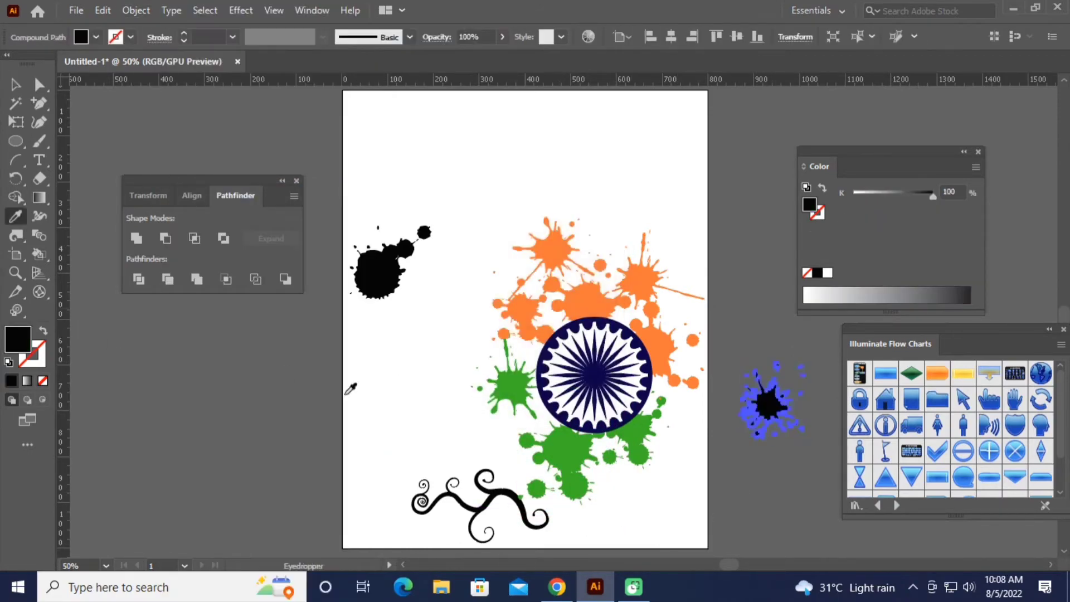
{"action": "key", "text": "i"}
{"action": "key", "text": "v"}
{"action": "left_click_drag", "start_coordinate": [771, 401], "coordinate": [673, 443]}
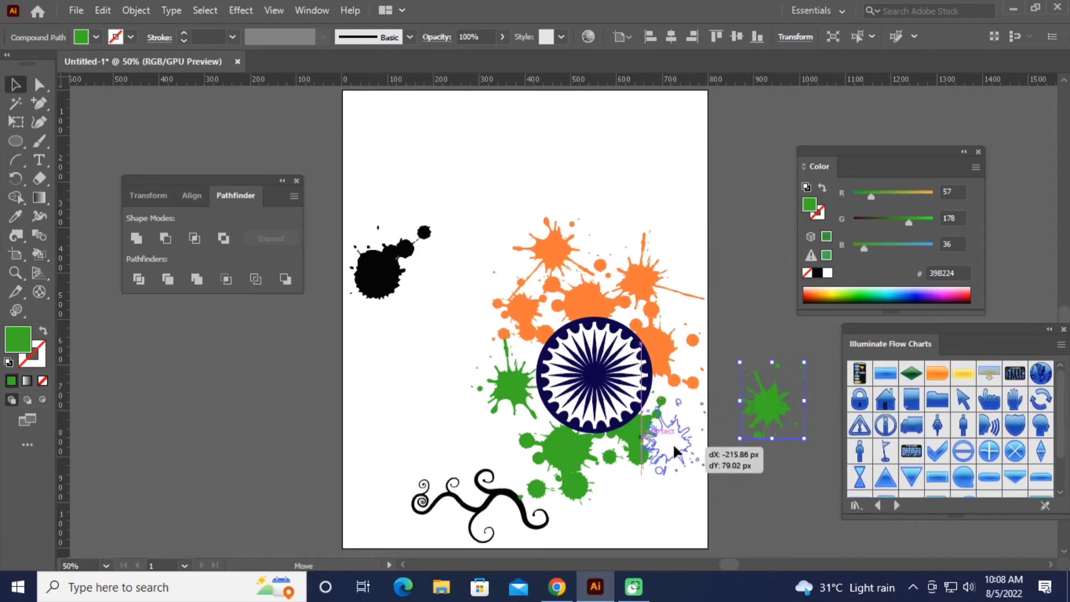
{"action": "left_click_drag", "start_coordinate": [707, 402], "coordinate": [677, 416]}
{"action": "left_click", "coordinate": [737, 476]}
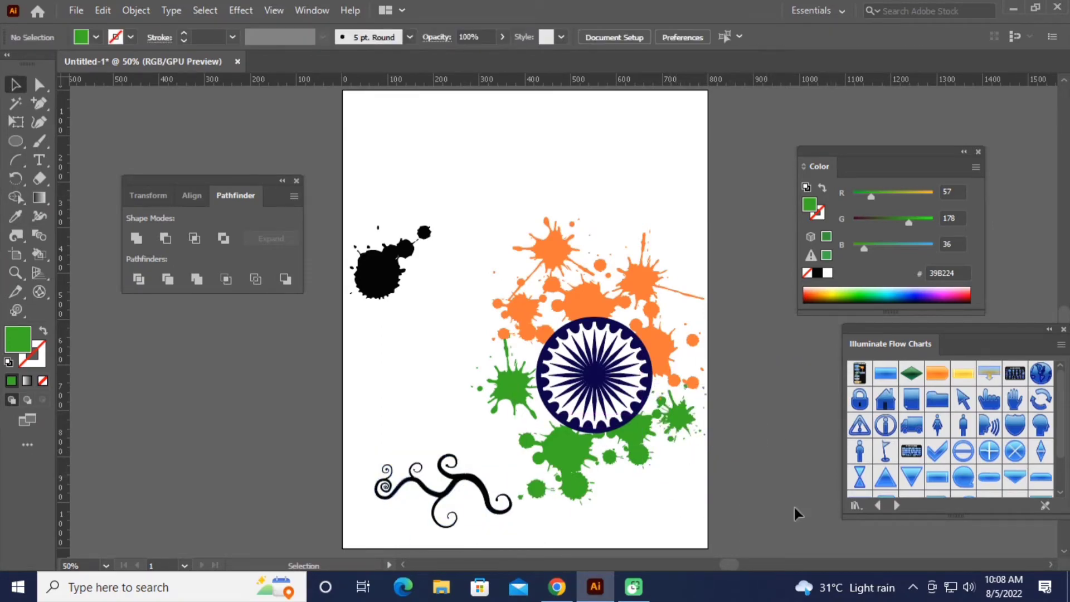
Close the extra panels and move the black splash and swirl off the page
{"action": "left_click", "coordinate": [1063, 330]}
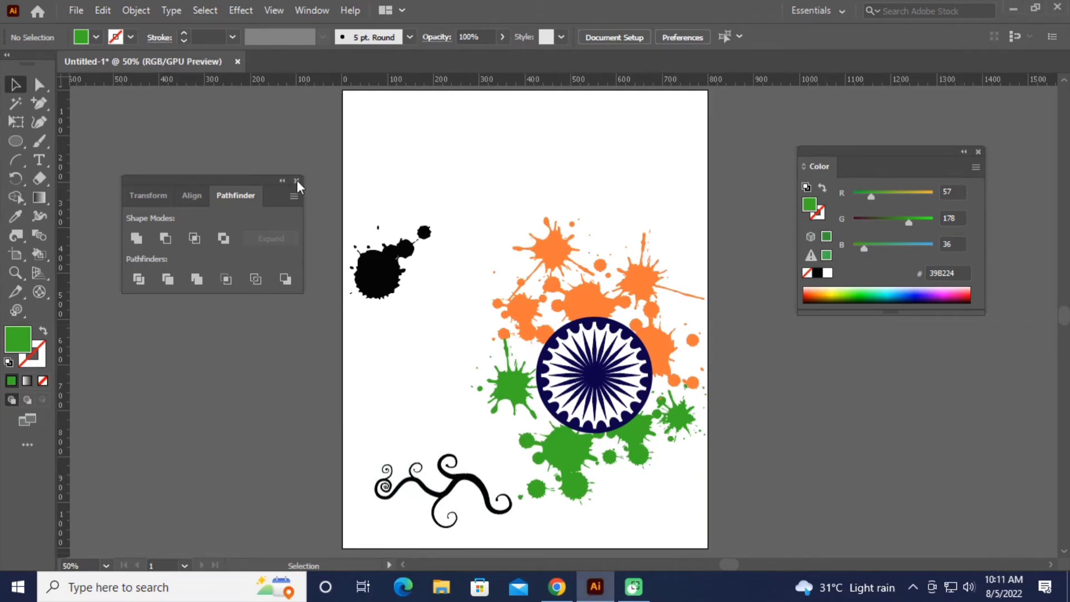
{"action": "left_click", "coordinate": [296, 181]}
{"action": "left_click_drag", "start_coordinate": [385, 268], "coordinate": [192, 303]}
{"action": "left_click_drag", "start_coordinate": [469, 488], "coordinate": [937, 456]}
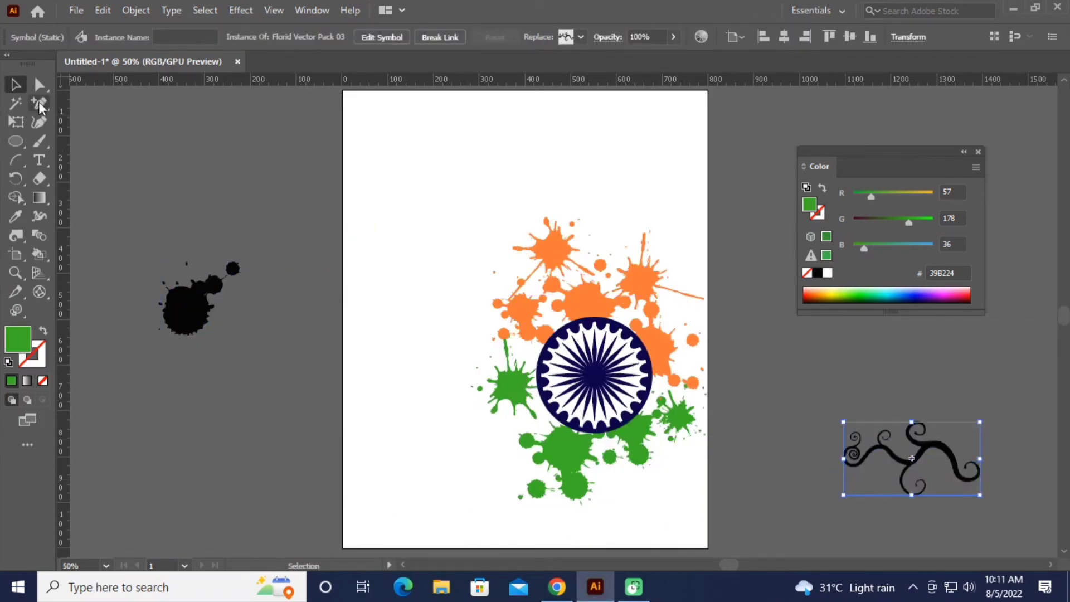
Draw a rectangle covering the whole artboard and send it behind the artwork
{"action": "left_click_drag", "start_coordinate": [16, 140], "coordinate": [61, 139]}
{"action": "mouse_move", "coordinate": [342, 90]}
{"action": "left_mouse_down"}
{"action": "mouse_move", "coordinate": [589, 488]}
{"action": "mouse_move", "coordinate": [707, 548]}
{"action": "left_mouse_up"}
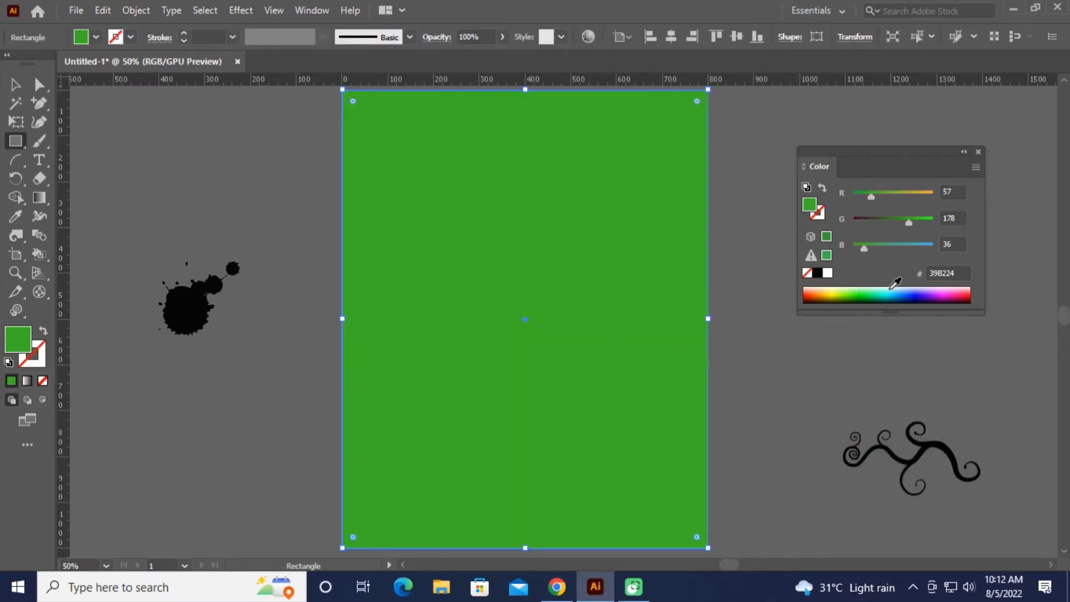
{"action": "left_click", "coordinate": [894, 284]}
{"action": "right_click", "coordinate": [555, 335]}
{"action": "left_click", "coordinate": [788, 545]}
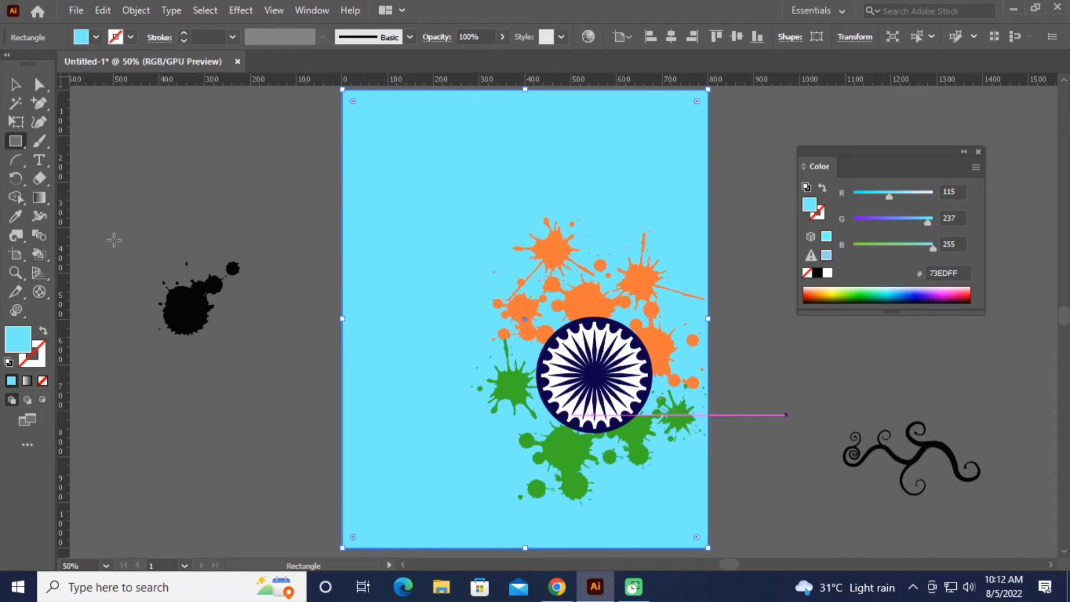
Apply a white-to-black gradient to the background rectangle from the Gradient panel
{"action": "key", "text": "g"}
{"action": "left_click", "coordinate": [311, 10]}
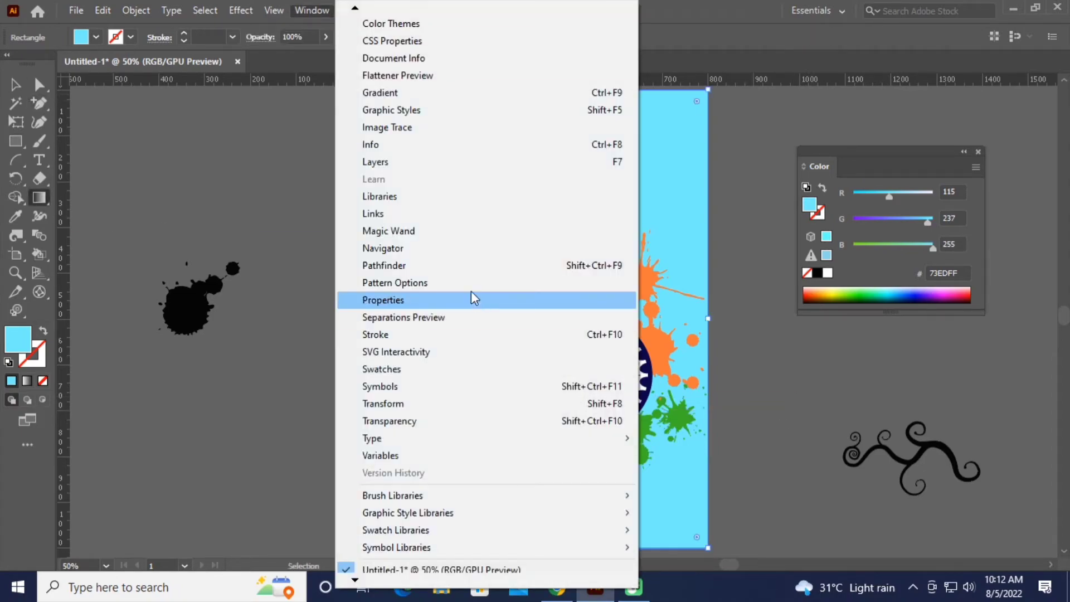
{"action": "left_click", "coordinate": [418, 92]}
{"action": "left_click", "coordinate": [189, 325]}
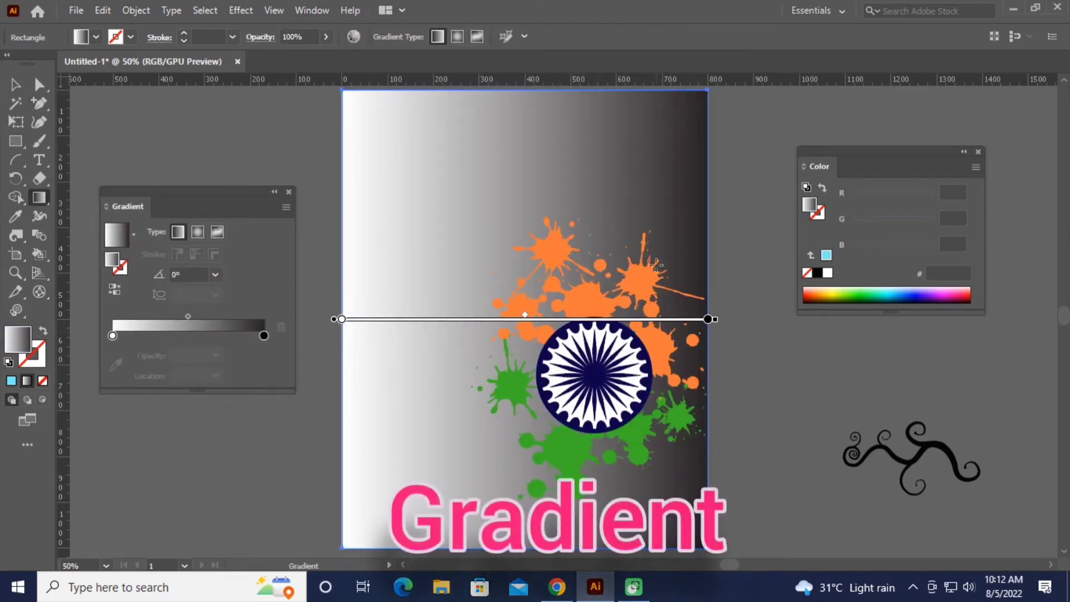
Redraw the gradient at about 132°, dark top-left to white bottom-right, then deselect
{"action": "mouse_move", "coordinate": [635, 333]}
{"action": "left_mouse_down"}
{"action": "mouse_move", "coordinate": [377, 105]}
{"action": "mouse_move", "coordinate": [306, 138]}
{"action": "left_mouse_up"}
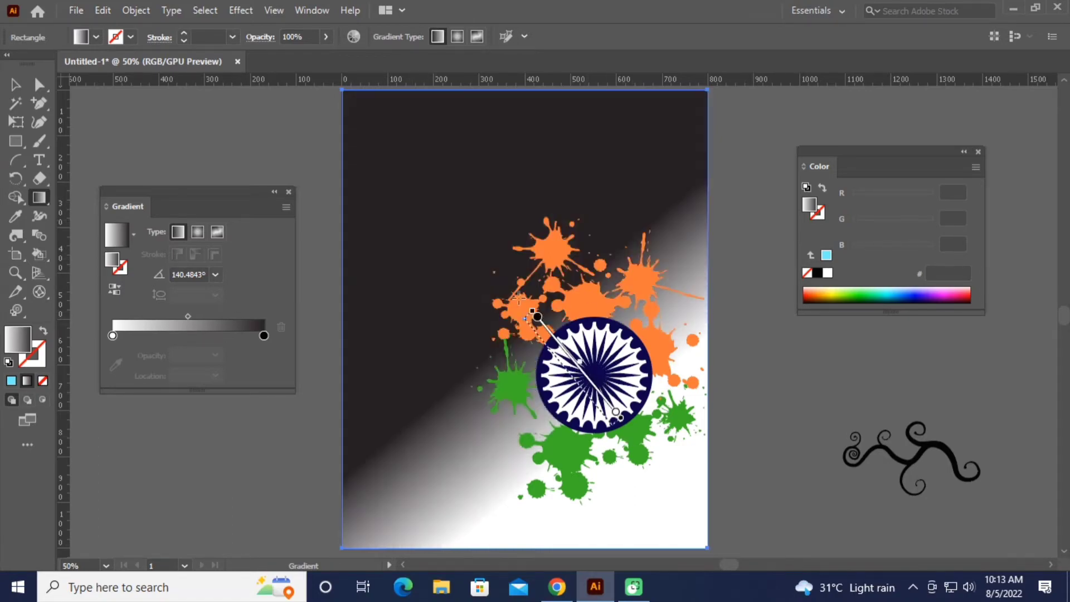
{"action": "scroll", "coordinate": [584, 344], "scroll_direction": "up", "scroll_amount": 3}
{"action": "mouse_move", "coordinate": [615, 528]}
{"action": "left_mouse_down"}
{"action": "mouse_move", "coordinate": [577, 433]}
{"action": "mouse_move", "coordinate": [253, 127]}
{"action": "left_mouse_up"}
{"action": "scroll", "coordinate": [524, 334], "scroll_direction": "down", "scroll_amount": 3}
{"action": "key", "text": "v"}
{"action": "scroll", "coordinate": [785, 420], "scroll_direction": "up", "scroll_amount": 1}
{"action": "left_click", "coordinate": [784, 419]}
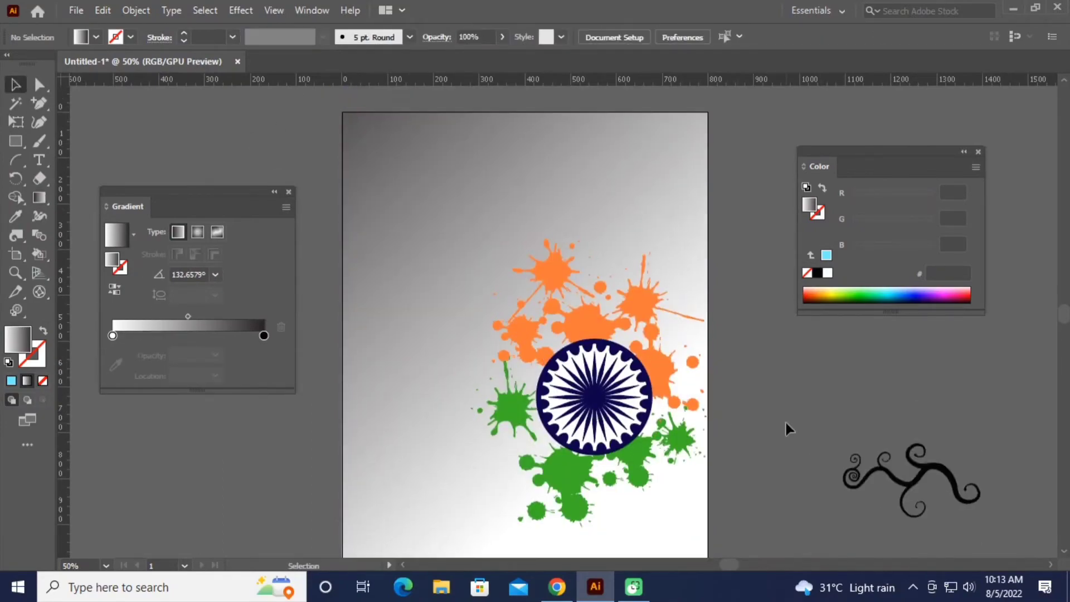
{"action": "scroll", "coordinate": [784, 422], "scroll_direction": "down", "scroll_amount": 1}
{"action": "left_click", "coordinate": [678, 449]}
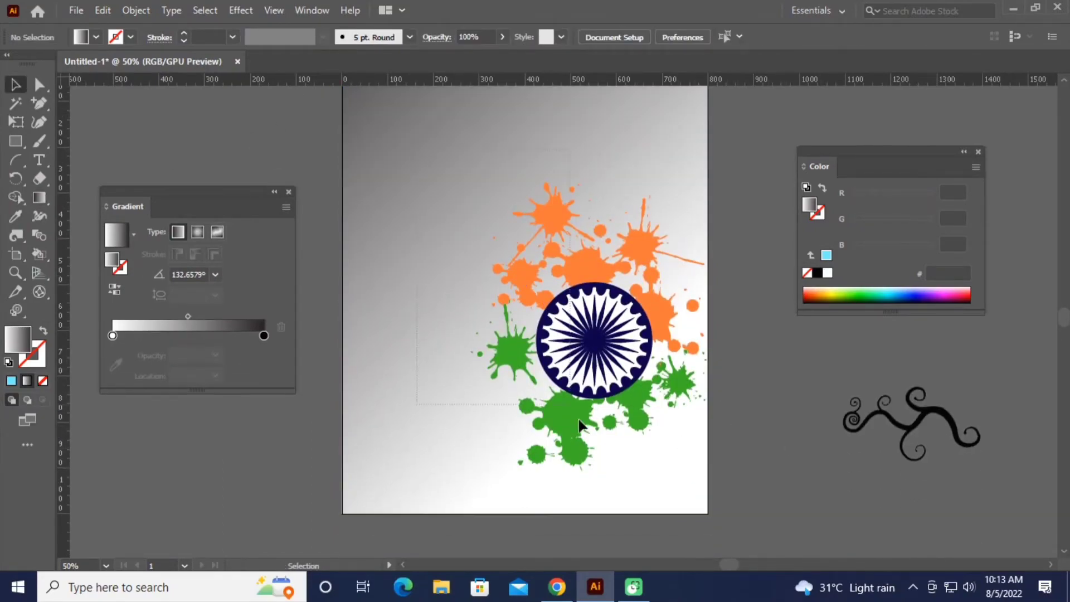
Scale the whole splash artwork larger, up and to the left
{"action": "left_click", "coordinate": [697, 471]}
{"action": "left_click_drag", "start_coordinate": [699, 467], "coordinate": [689, 444]}
{"action": "left_click_drag", "start_coordinate": [459, 154], "coordinate": [432, 124]}
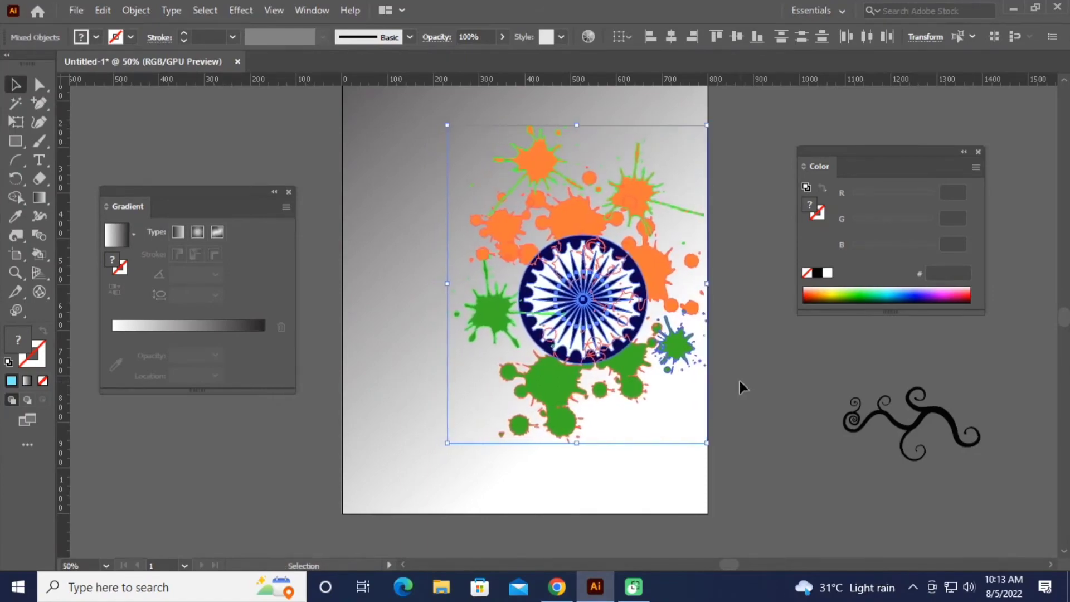
{"action": "left_click", "coordinate": [748, 437]}
{"action": "scroll", "coordinate": [747, 437], "scroll_direction": "up", "scroll_amount": 1}
{"action": "scroll", "coordinate": [747, 440], "scroll_direction": "down", "scroll_amount": 1}
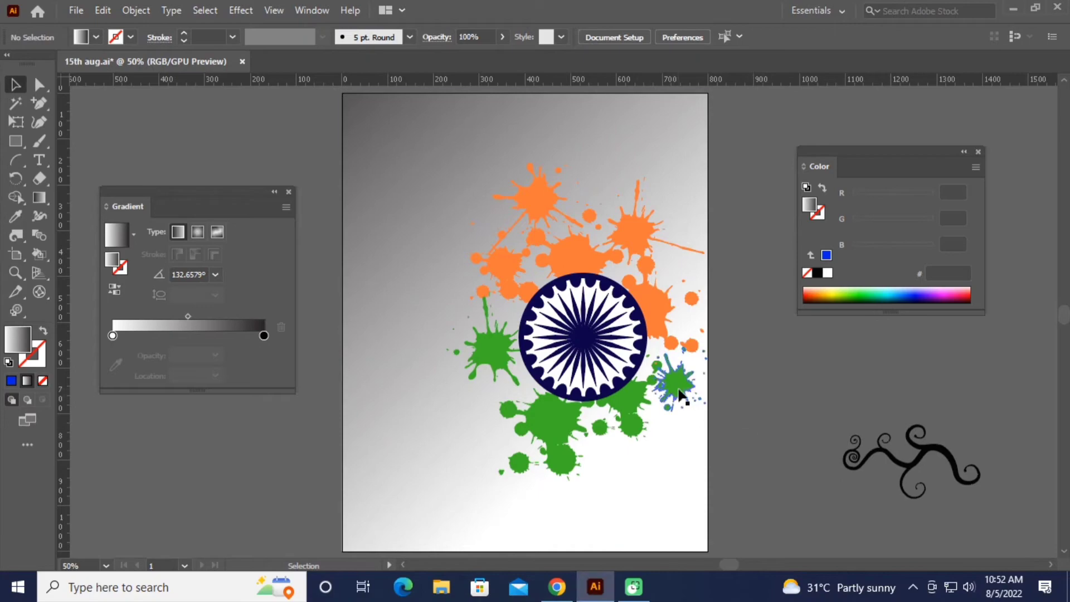
Add green splash copies lower-left and a rotated orange copy left of the chakra
{"action": "mouse_move", "coordinate": [677, 384]}
{"action": "left_mouse_down"}
{"action": "mouse_move", "coordinate": [679, 445]}
{"action": "mouse_move", "coordinate": [618, 475]}
{"action": "mouse_move", "coordinate": [484, 446]}
{"action": "mouse_move", "coordinate": [419, 376]}
{"action": "mouse_move", "coordinate": [470, 420]}
{"action": "left_mouse_up"}
{"action": "left_click", "coordinate": [737, 368]}
{"action": "left_click", "coordinate": [534, 195]}
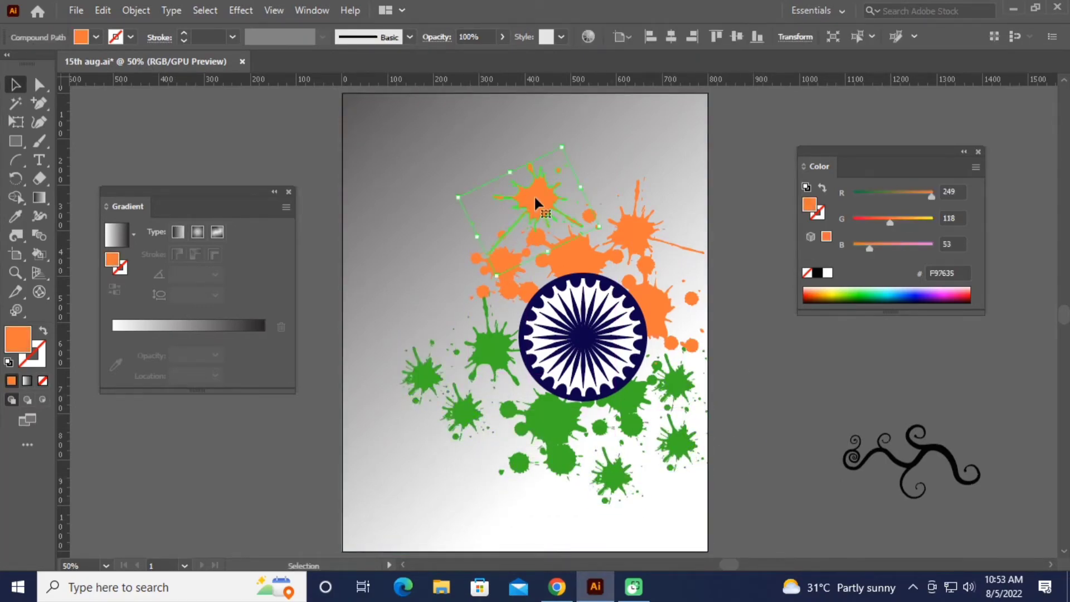
{"action": "left_click_drag", "start_coordinate": [534, 195], "coordinate": [424, 248]}
{"action": "left_click_drag", "start_coordinate": [461, 191], "coordinate": [372, 210]}
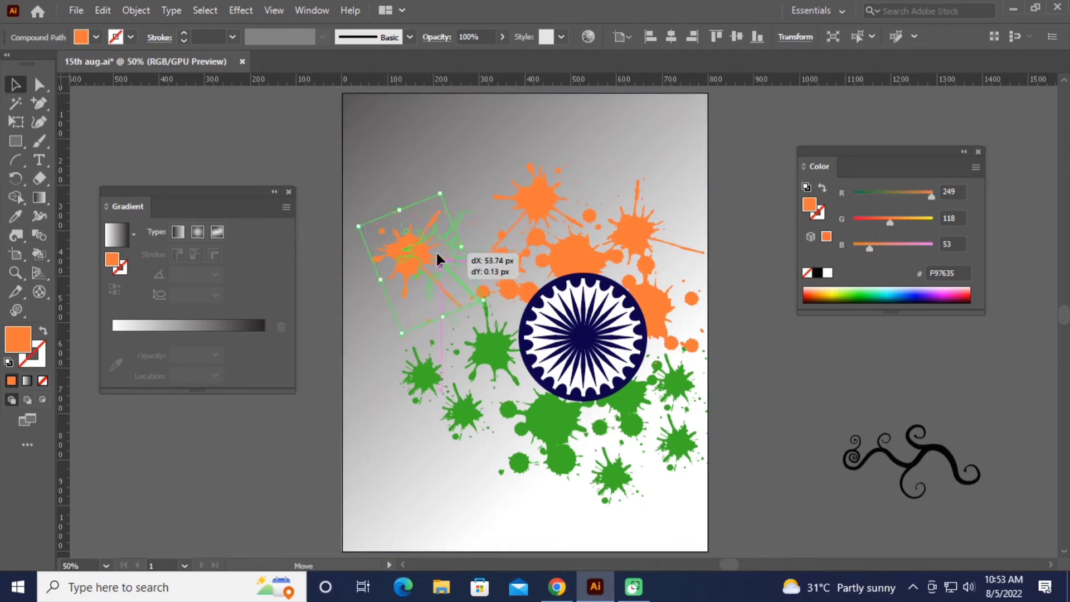
{"action": "left_click_drag", "start_coordinate": [435, 245], "coordinate": [449, 270]}
{"action": "left_click", "coordinate": [811, 342]}
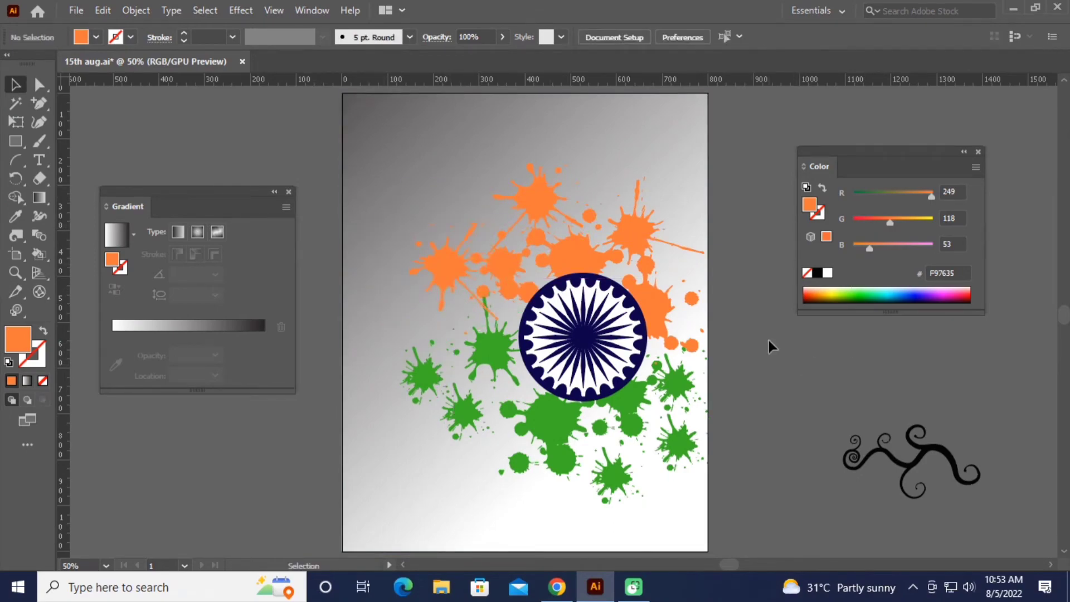
{"action": "left_click_drag", "start_coordinate": [478, 424], "coordinate": [493, 401]}
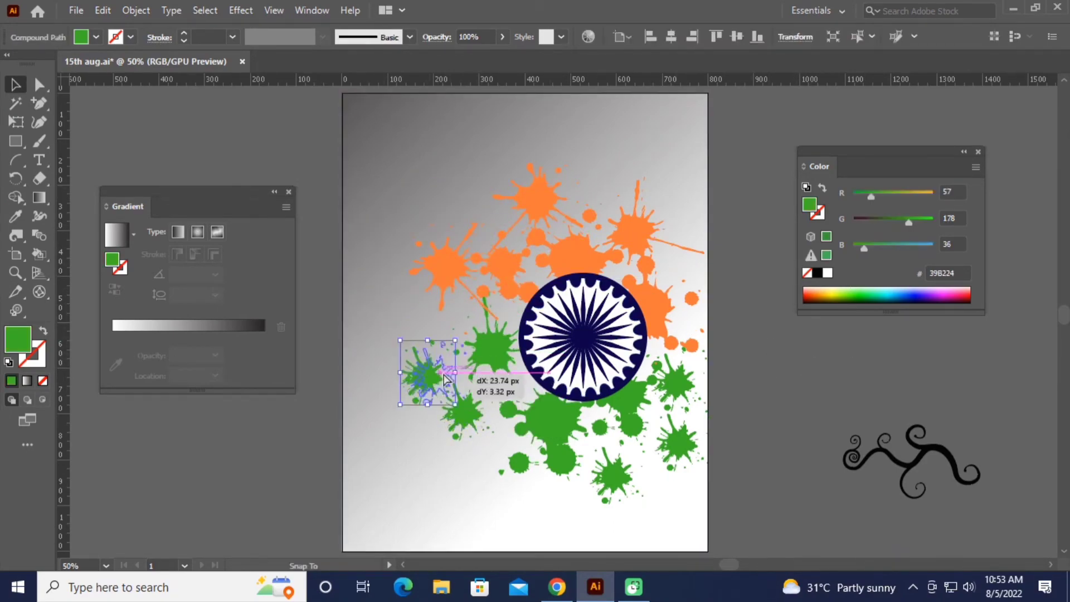
{"action": "left_click", "coordinate": [721, 395]}
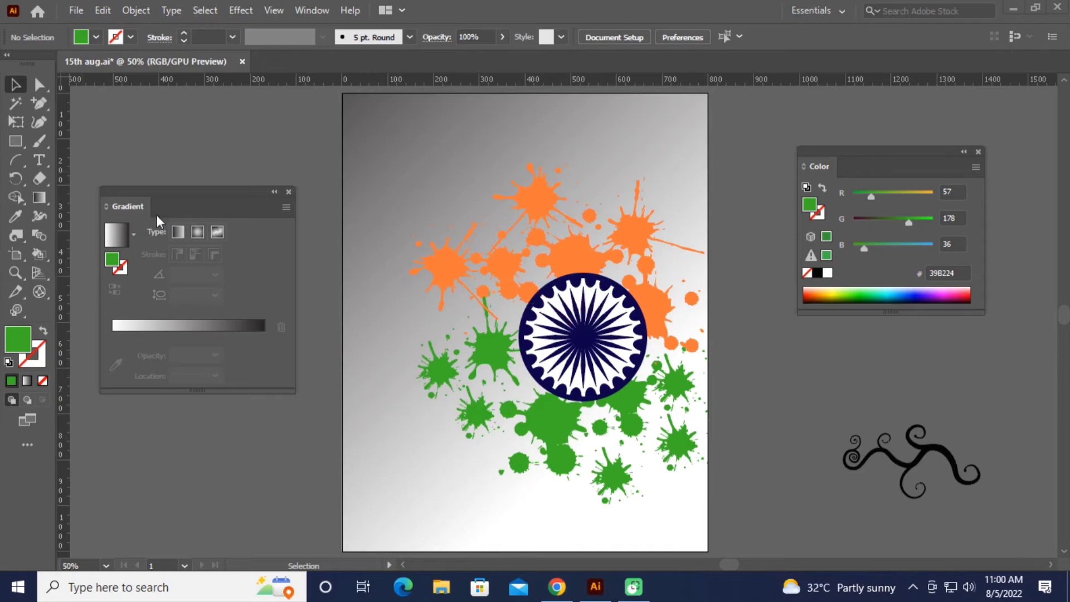
Start the 15th text at the page's top-left in light grey D3D3D3, larger, in Century Gothic Bold
{"action": "left_click", "coordinate": [38, 160]}
{"action": "left_click", "coordinate": [379, 123]}
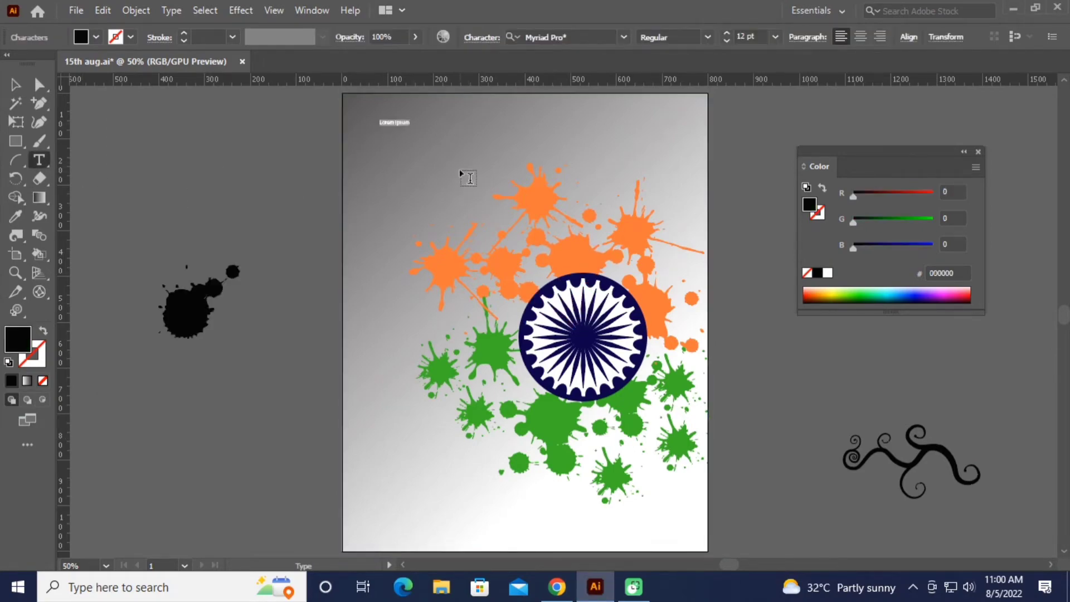
{"action": "double_click", "coordinate": [20, 339]}
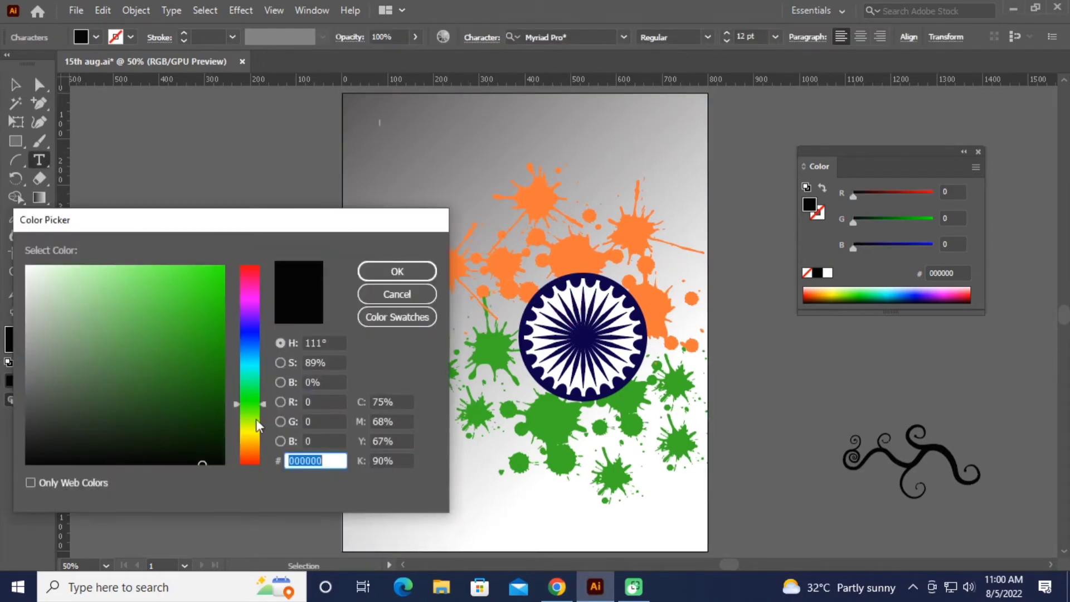
{"action": "left_click_drag", "start_coordinate": [256, 419], "coordinate": [262, 339]}
{"action": "type", "text": "D3D3D3"}
{"action": "left_click", "coordinate": [392, 270]}
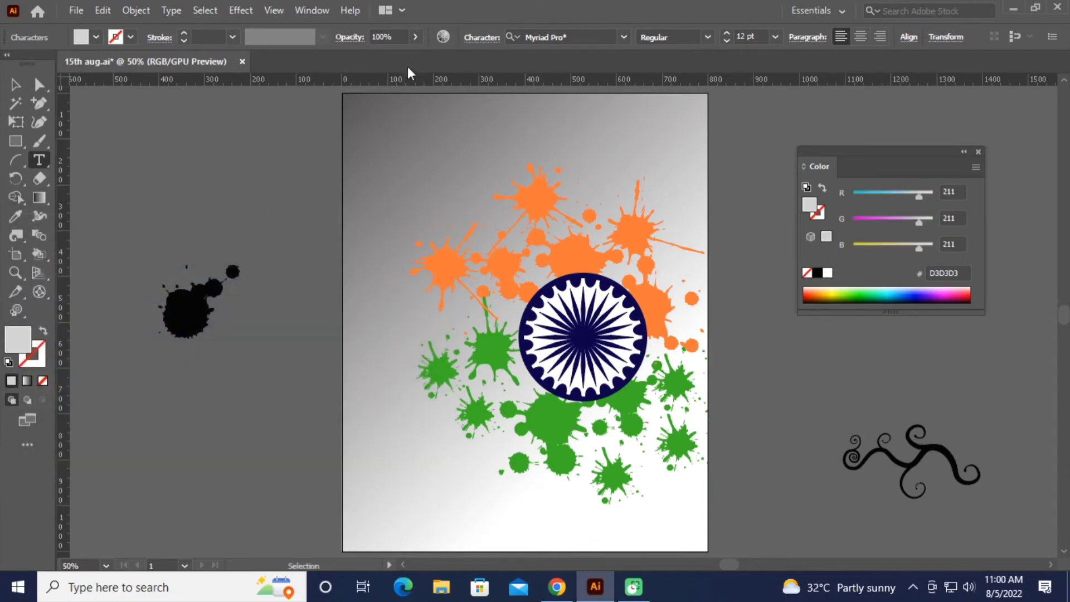
{"action": "left_click", "coordinate": [727, 33]}
{"action": "left_click", "coordinate": [624, 37]}
{"action": "scroll", "coordinate": [789, 428], "scroll_direction": "down", "scroll_amount": 3}
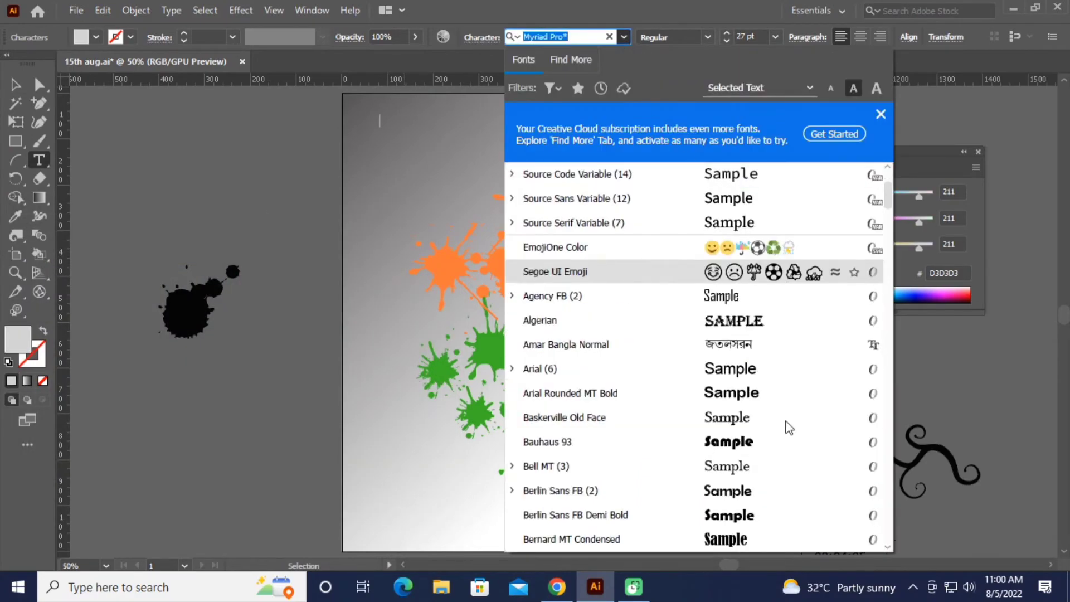
{"action": "scroll", "coordinate": [788, 428], "scroll_direction": "down", "scroll_amount": 1}
{"action": "scroll", "coordinate": [789, 428], "scroll_direction": "down", "scroll_amount": 5}
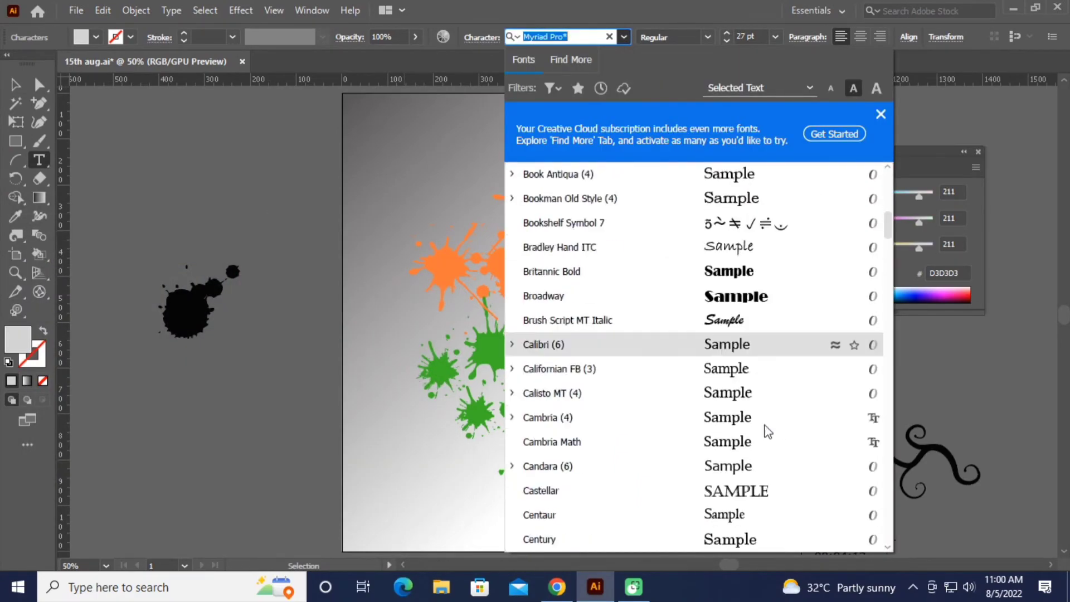
{"action": "scroll", "coordinate": [764, 430], "scroll_direction": "down", "scroll_amount": 1}
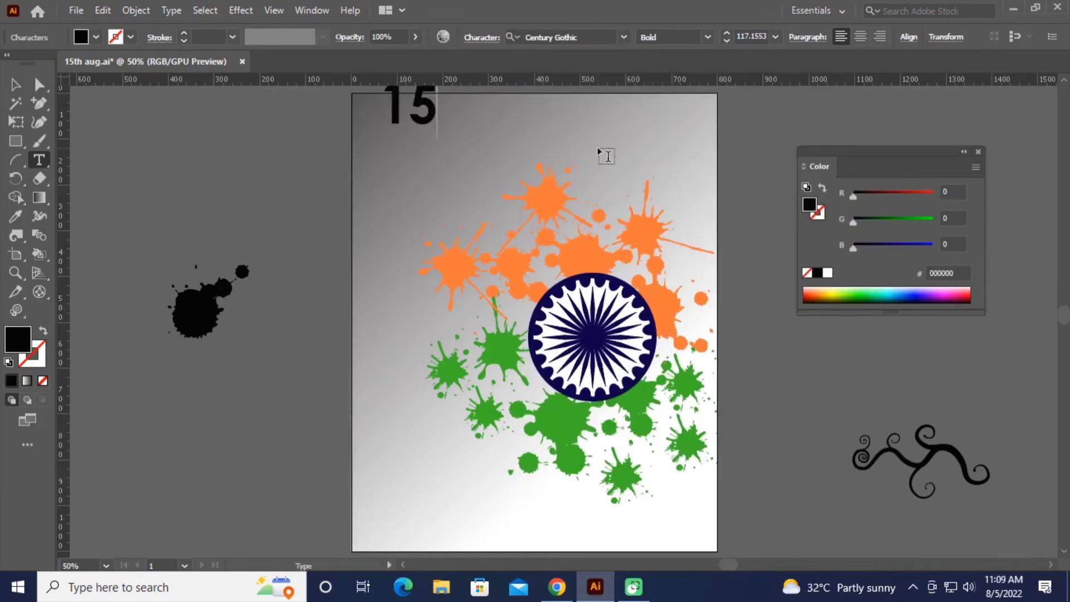
{"action": "type", "text": "th"}
Resize and position the 15th headline, then change its fill to near-white EFEFEF
{"action": "key", "text": "Escape"}
{"action": "left_click_drag", "start_coordinate": [433, 122], "coordinate": [455, 119]}
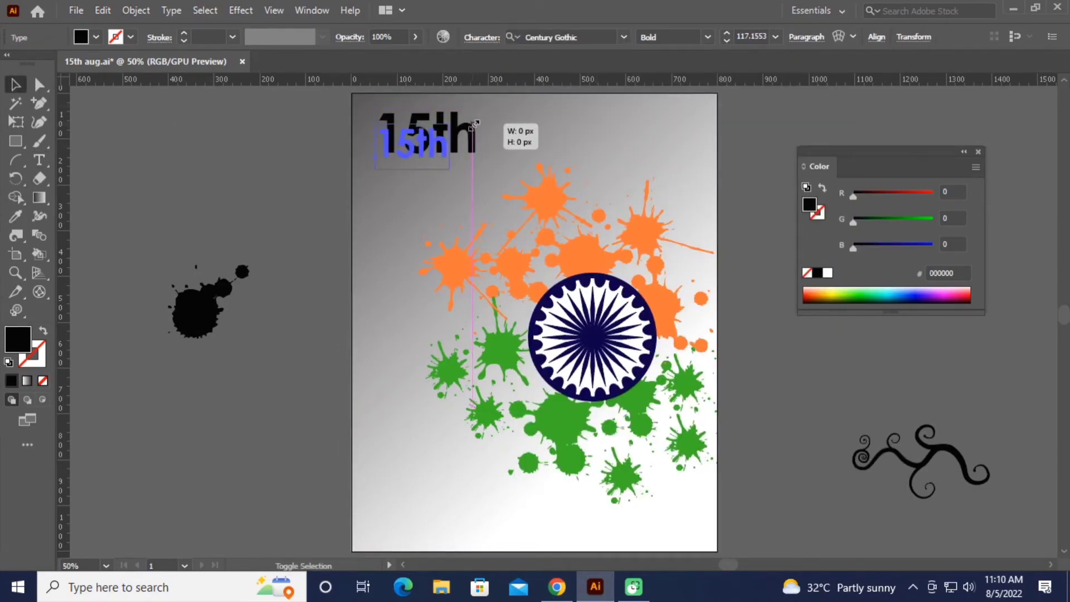
{"action": "double_click", "coordinate": [18, 339]}
{"action": "left_click", "coordinate": [28, 78]}
{"action": "left_click", "coordinate": [396, 270]}
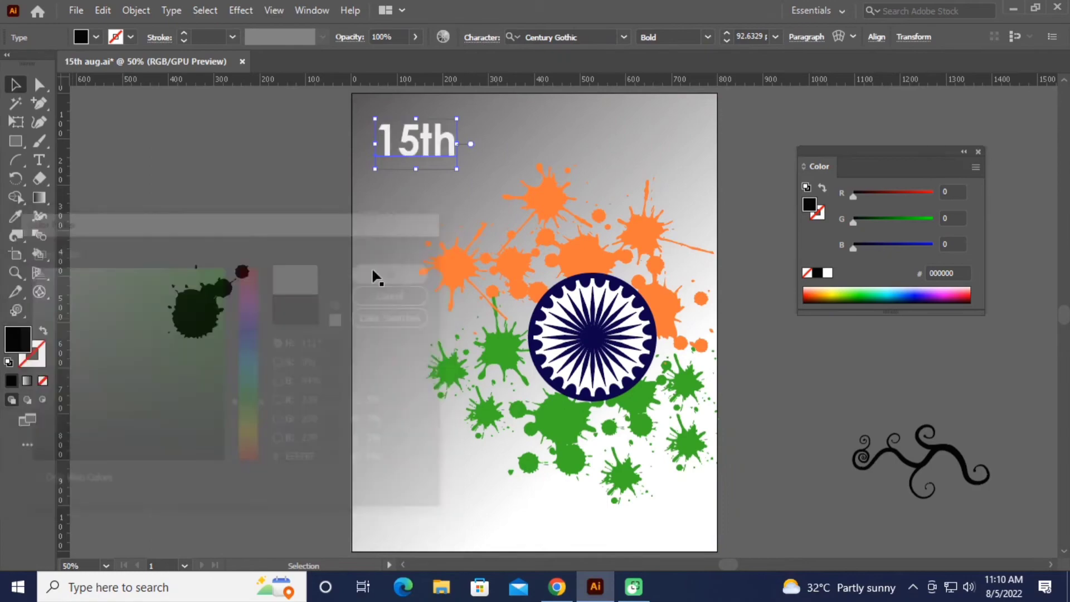
Make the th of 15th superscript and set it to Regular weight
{"action": "left_click", "coordinate": [39, 160]}
{"action": "left_click_drag", "start_coordinate": [456, 140], "coordinate": [424, 139]}
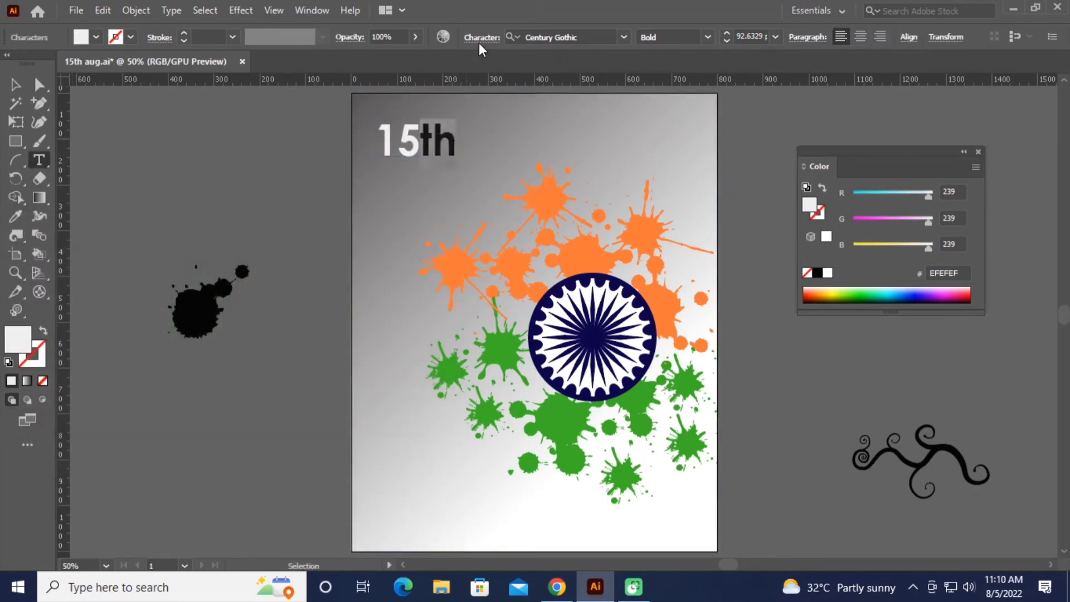
{"action": "left_click", "coordinate": [481, 38]}
{"action": "key", "text": "Escape"}
{"action": "key", "text": "Escape"}
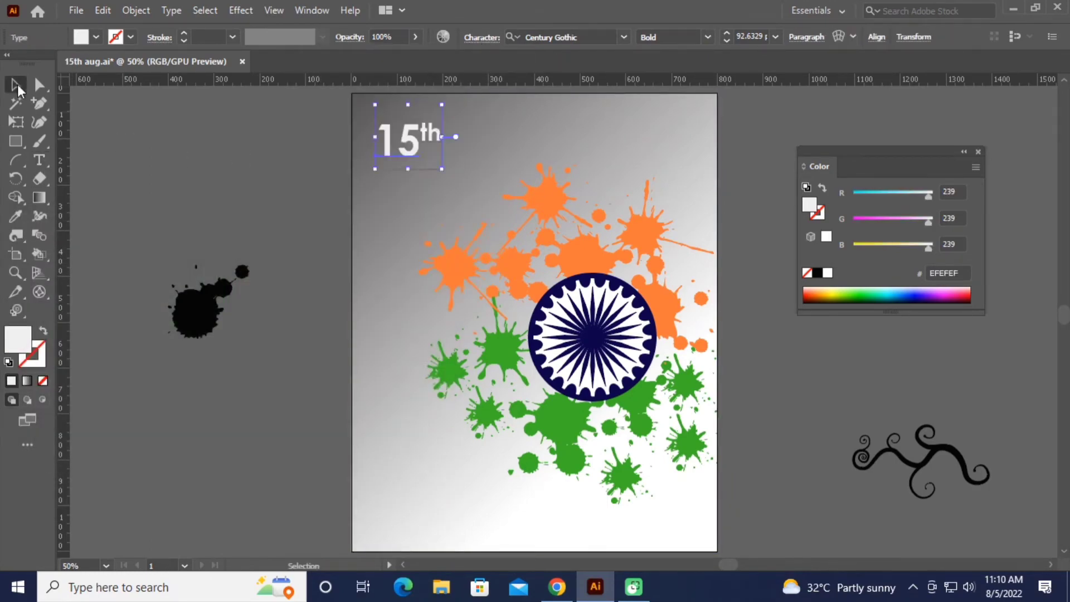
{"action": "left_click", "coordinate": [39, 160]}
{"action": "left_click", "coordinate": [707, 36]}
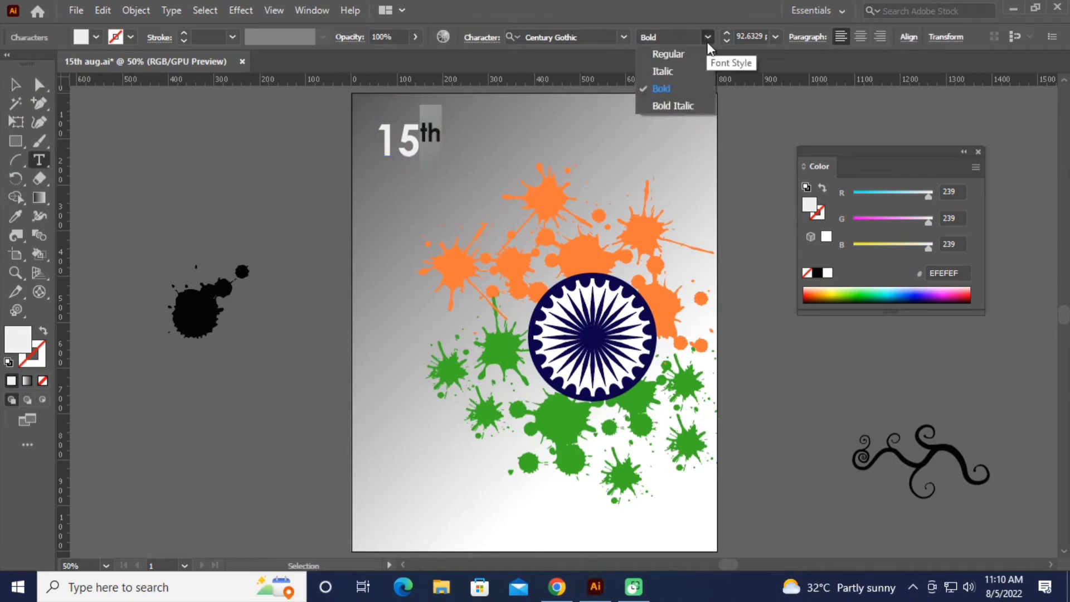
{"action": "left_click", "coordinate": [669, 50]}
{"action": "key", "text": "Escape"}
{"action": "left_click", "coordinate": [409, 159]}
Add the August text, then shrink it and place it beside 15th
{"action": "left_click", "coordinate": [39, 160]}
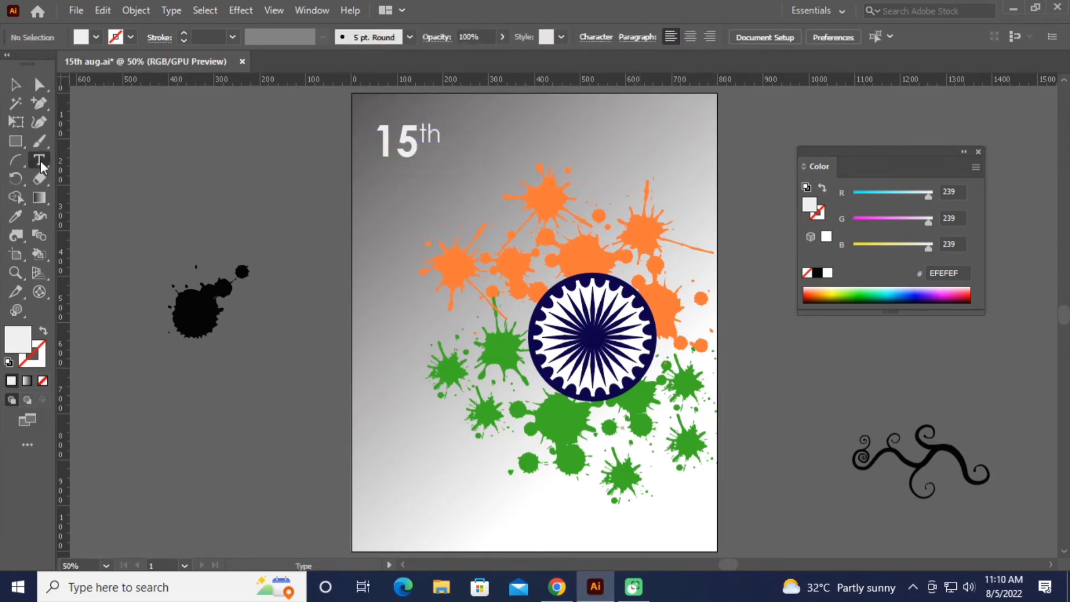
{"action": "left_click", "coordinate": [659, 146]}
{"action": "type", "text": "Augusty"}
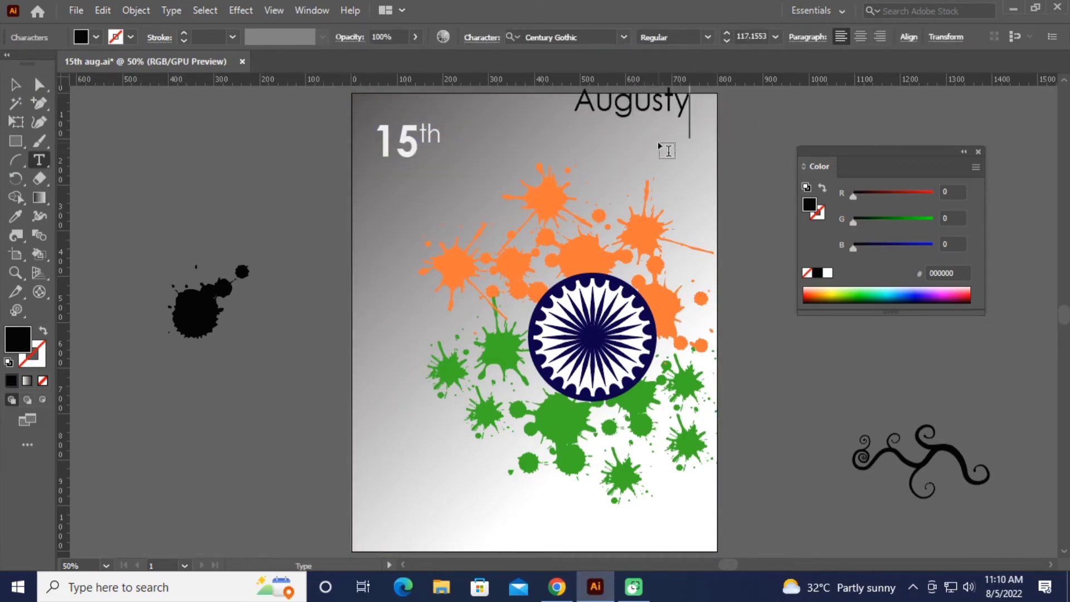
{"action": "key", "text": "Escape"}
{"action": "left_click_drag", "start_coordinate": [618, 103], "coordinate": [543, 176]}
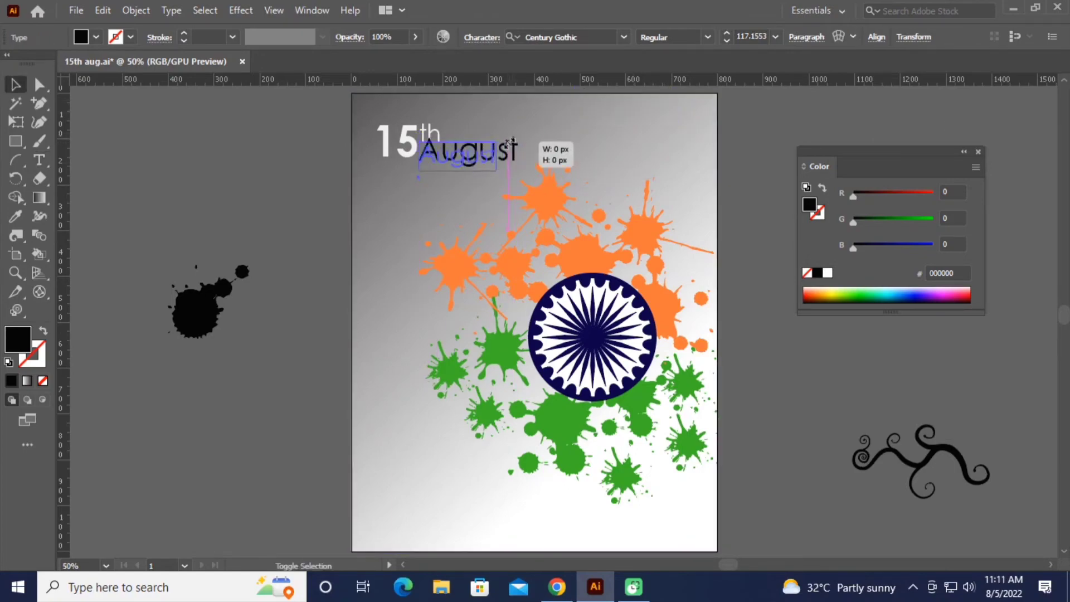
{"action": "left_click_drag", "start_coordinate": [543, 177], "coordinate": [543, 173]}
{"action": "left_click", "coordinate": [518, 138]}
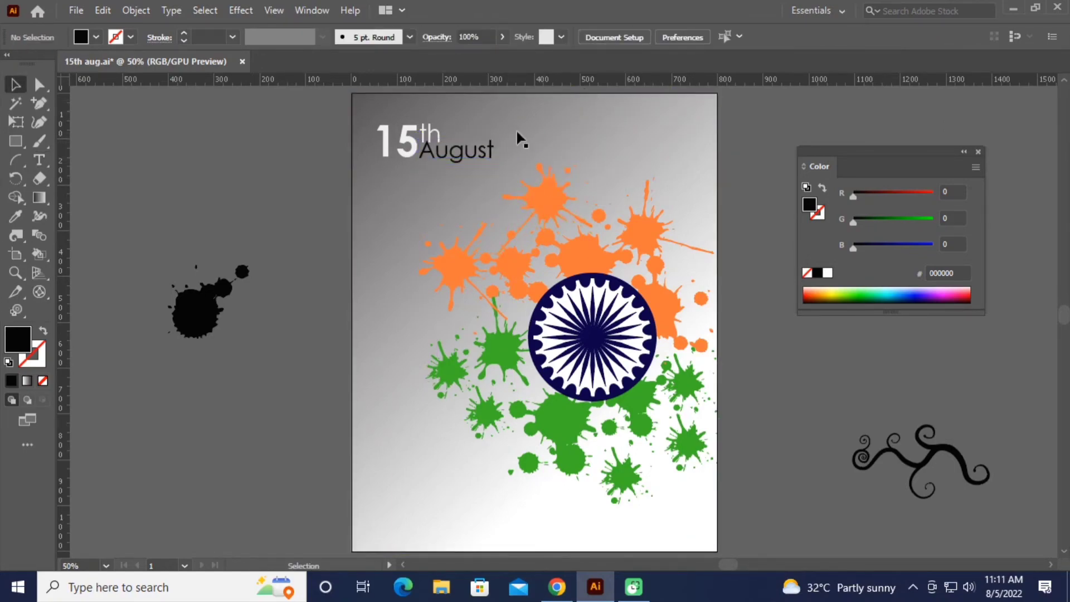
{"action": "left_click", "coordinate": [398, 144]}
Settle August into position under the raised th of 15th
{"action": "left_click", "coordinate": [746, 134]}
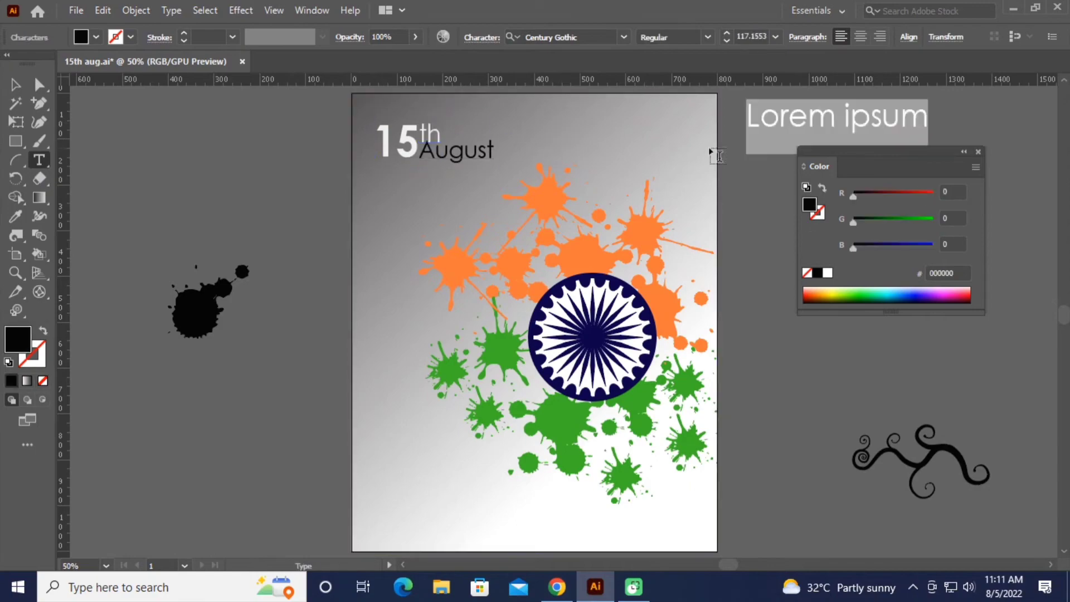
{"action": "key", "text": "Escape"}
{"action": "key", "text": "v"}
{"action": "left_click_drag", "start_coordinate": [490, 152], "coordinate": [807, 135]}
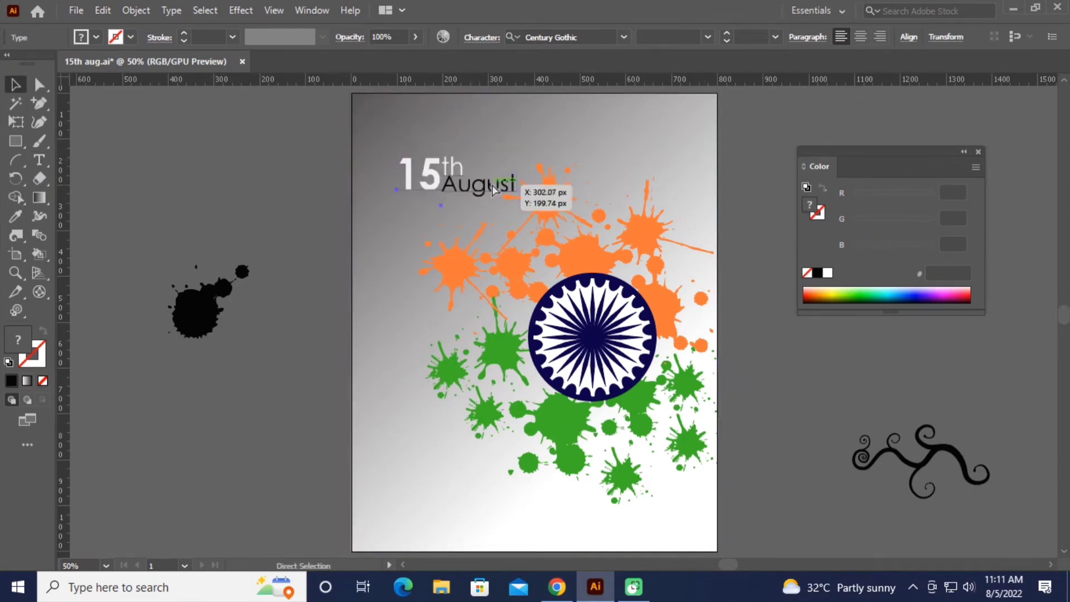
{"action": "key", "text": "t"}
{"action": "left_click_drag", "start_coordinate": [420, 131], "coordinate": [441, 131]}
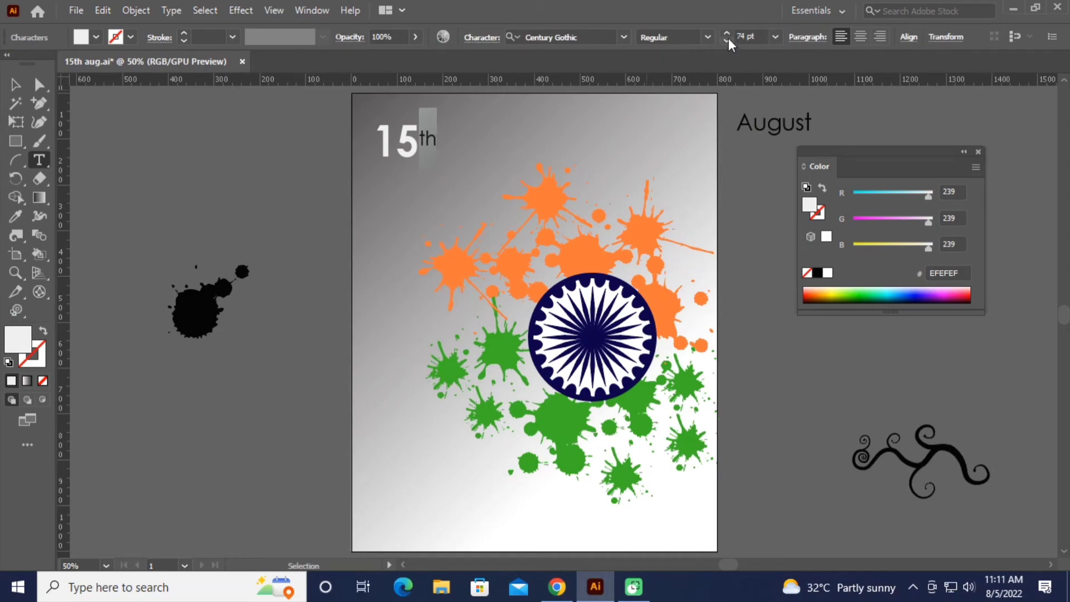
{"action": "key", "text": "ctrl+z"}
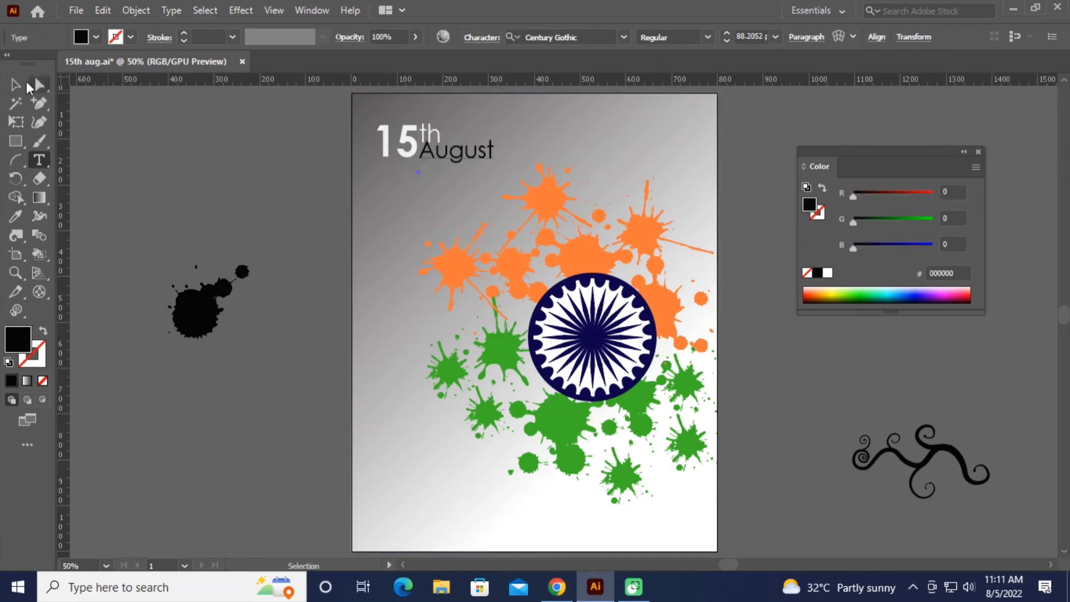
{"action": "key", "text": "v"}
{"action": "left_click", "coordinate": [754, 143]}
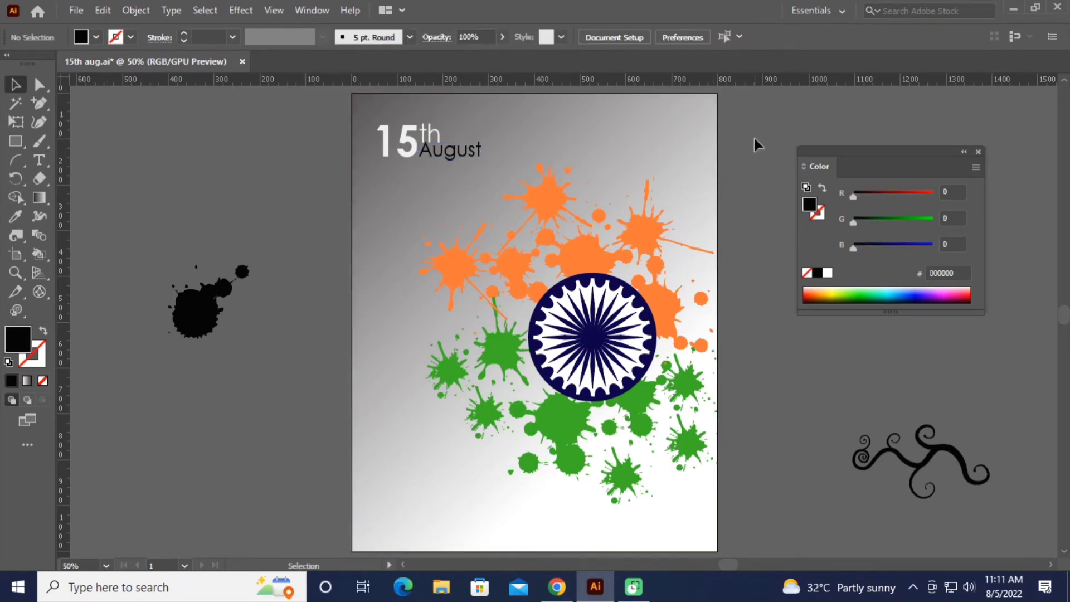
{"action": "left_click_drag", "start_coordinate": [452, 149], "coordinate": [453, 151]}
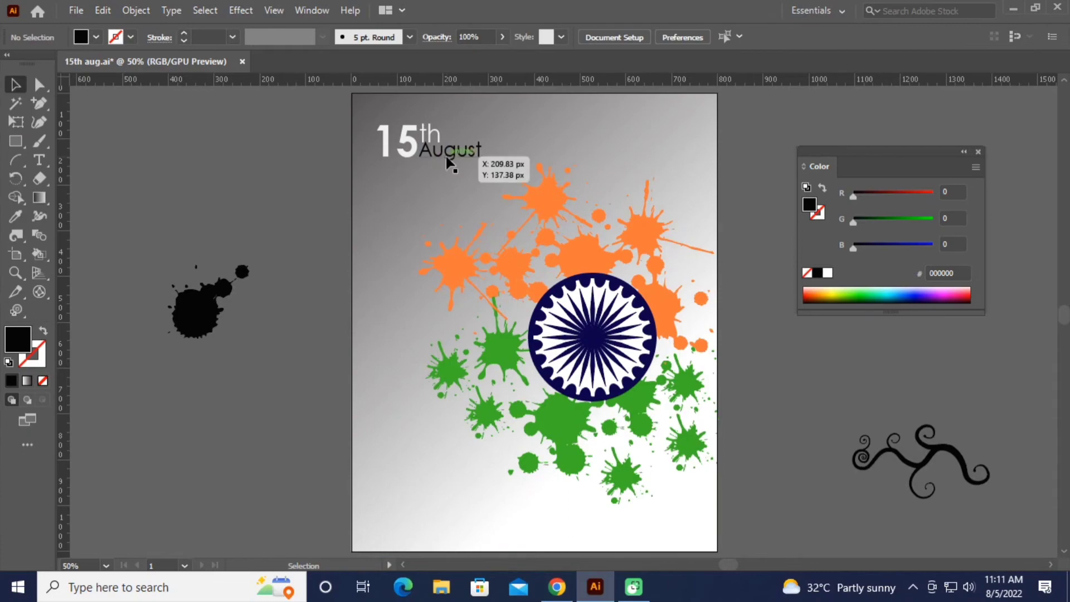
Give August a near-white fill colour
{"action": "double_click", "coordinate": [17, 338]}
{"action": "left_click", "coordinate": [28, 276]}
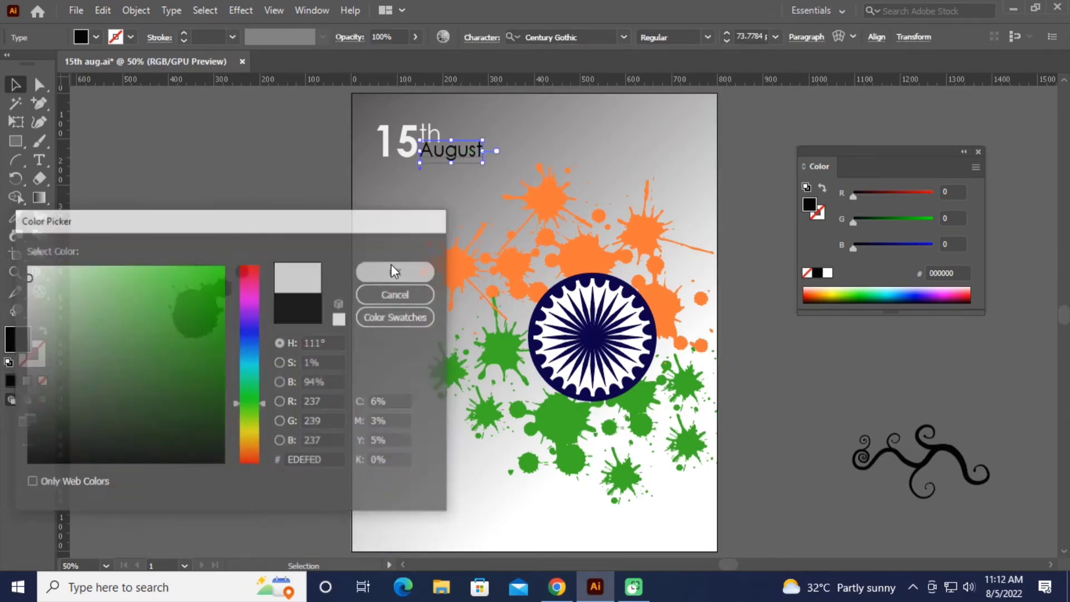
{"action": "left_click", "coordinate": [397, 271]}
{"action": "left_click", "coordinate": [228, 169]}
Add 'HAPPY INDEPENDENCE DAY' below 15th August and scale it down to fit
{"action": "key", "text": "t"}
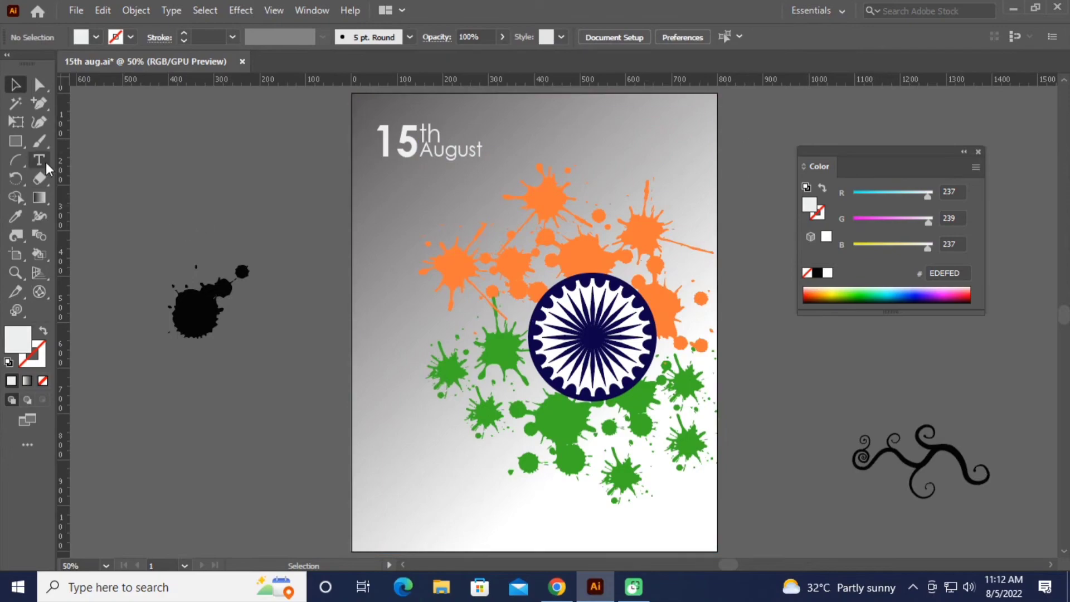
{"action": "left_click", "coordinate": [384, 181]}
{"action": "type", "text": "HAPP"}
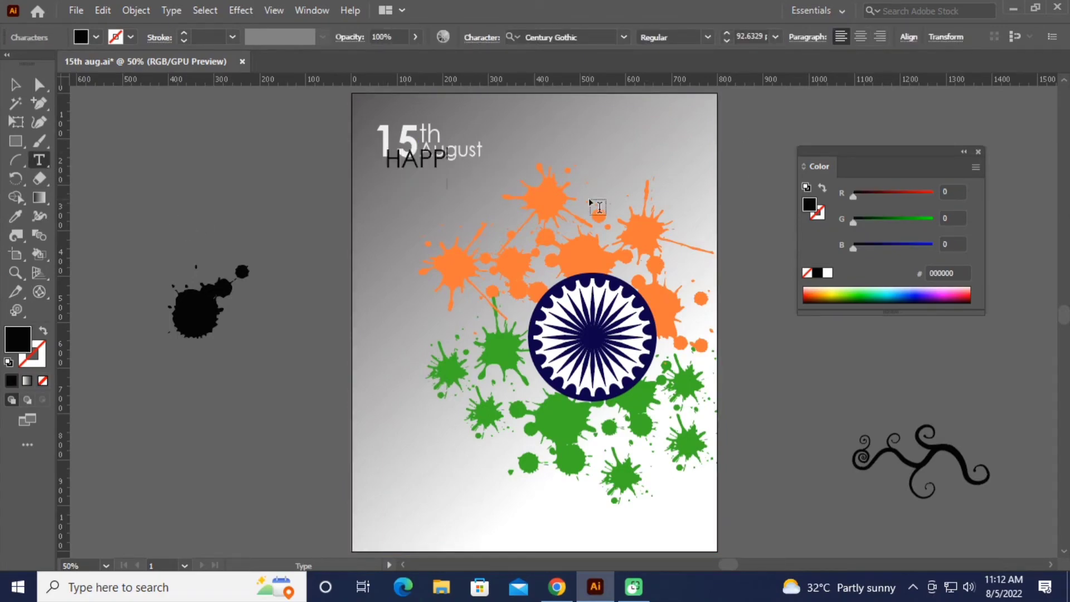
{"action": "type", "text": "Y INDEPENDENCE DAY"}
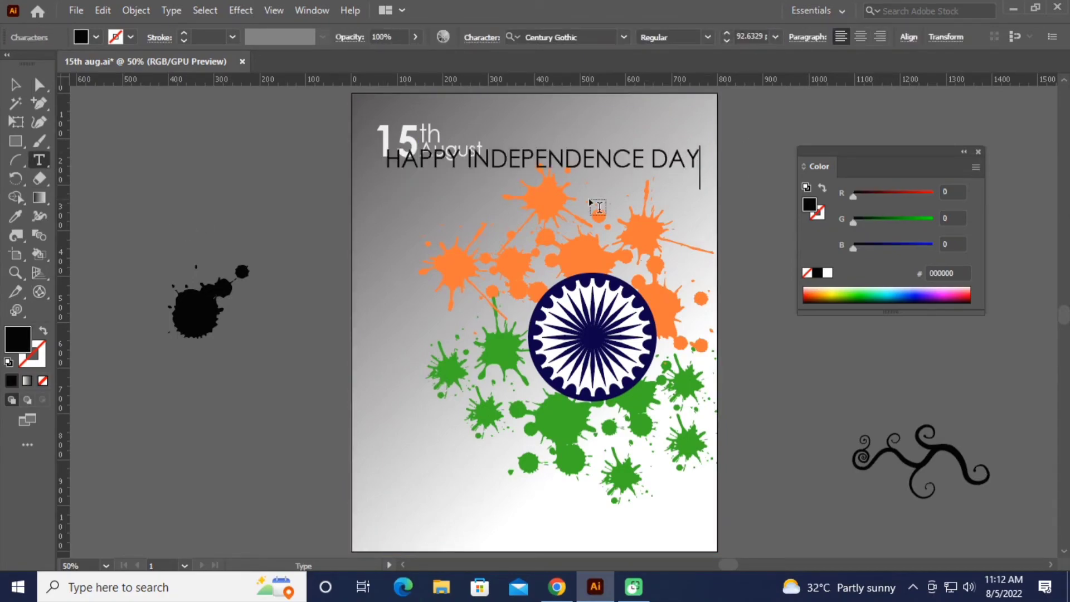
{"action": "key", "text": "Escape"}
{"action": "left_click_drag", "start_coordinate": [457, 155], "coordinate": [449, 181]}
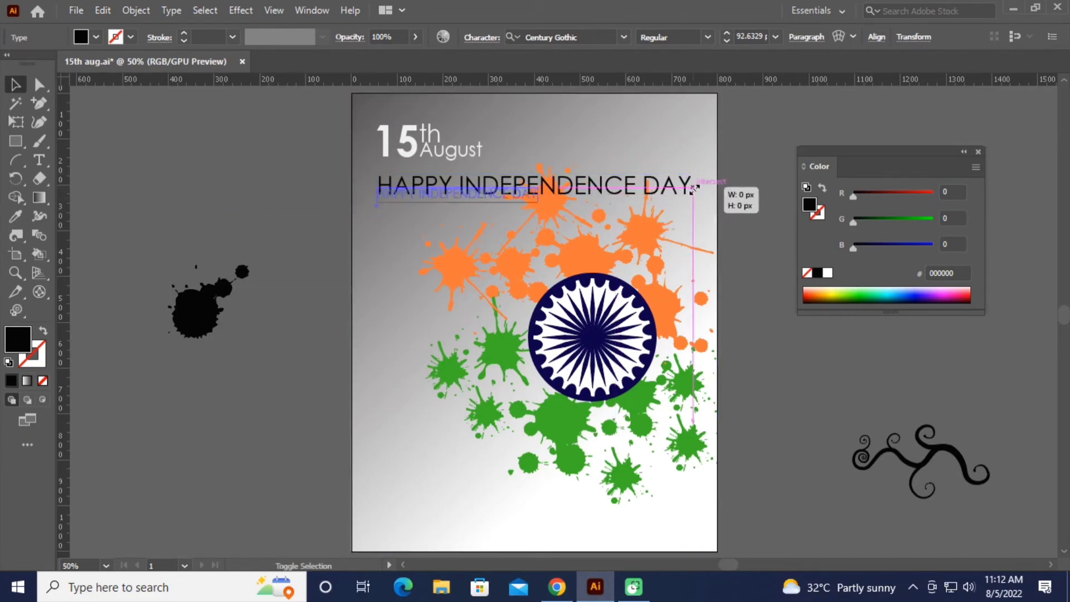
{"action": "mouse_move", "coordinate": [616, 216]}
{"action": "left_mouse_down"}
{"action": "mouse_move", "coordinate": [549, 205]}
{"action": "mouse_move", "coordinate": [491, 166]}
{"action": "left_mouse_up"}
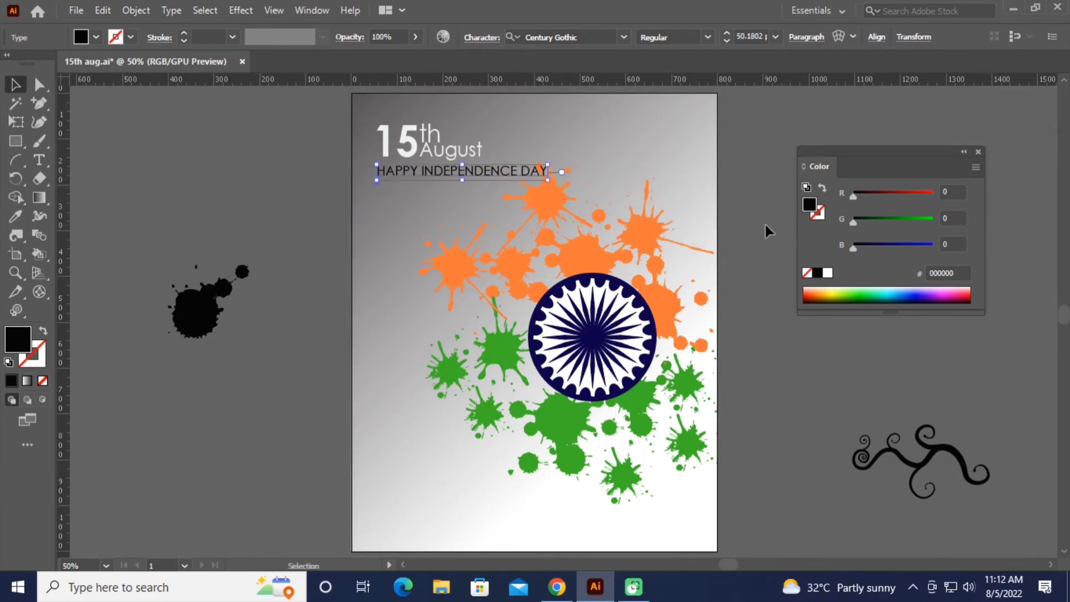
Colour the HAPPY INDEPENDENCE DAY line off-white EDEFED
{"action": "double_click", "coordinate": [12, 351]}
{"action": "type", "text": "EDEFED"}
{"action": "left_click", "coordinate": [396, 270]}
{"action": "left_click", "coordinate": [473, 241]}
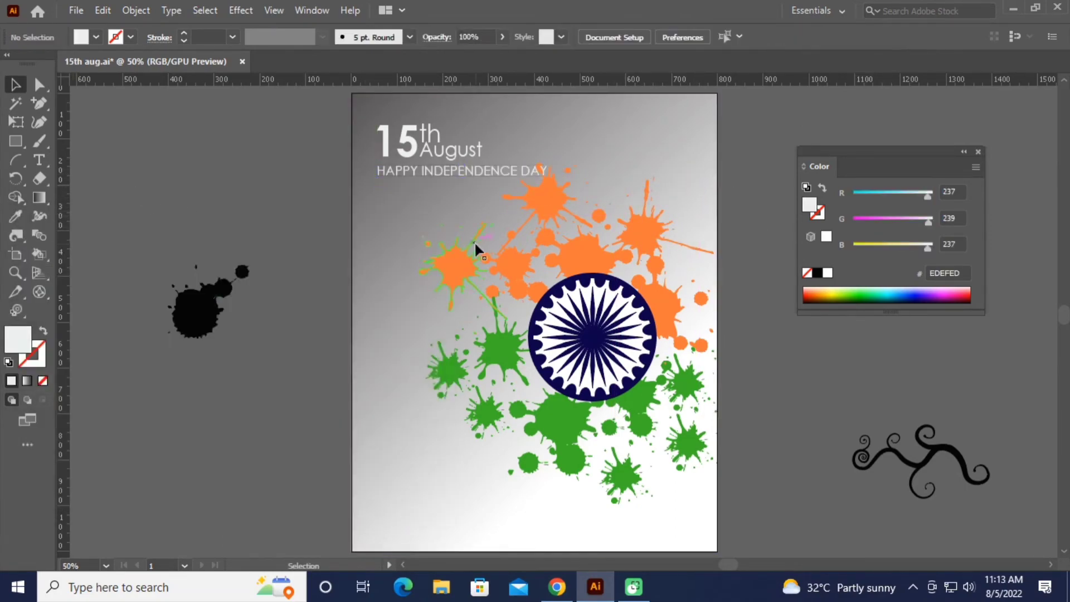
{"action": "left_click_drag", "start_coordinate": [475, 243], "coordinate": [554, 202]}
Make the word INDEPENDENCE bold
{"action": "left_click", "coordinate": [39, 160]}
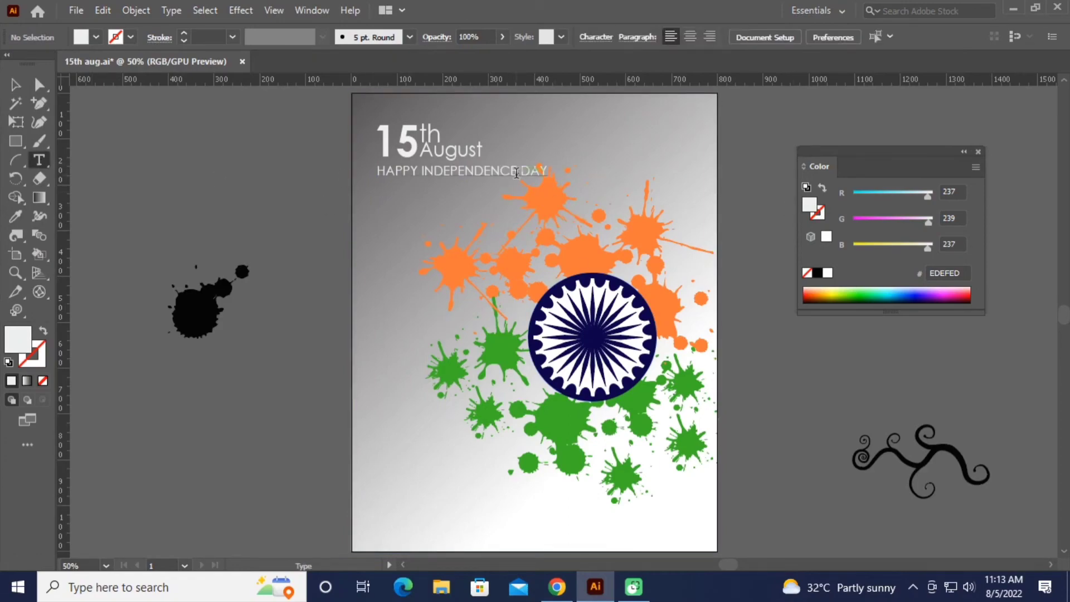
{"action": "mouse_move", "coordinate": [520, 168]}
{"action": "left_mouse_down"}
{"action": "mouse_move", "coordinate": [421, 170]}
{"action": "mouse_move", "coordinate": [474, 169]}
{"action": "left_mouse_up"}
{"action": "left_click", "coordinate": [694, 38]}
{"action": "left_click", "coordinate": [669, 98]}
{"action": "key", "text": "Escape"}
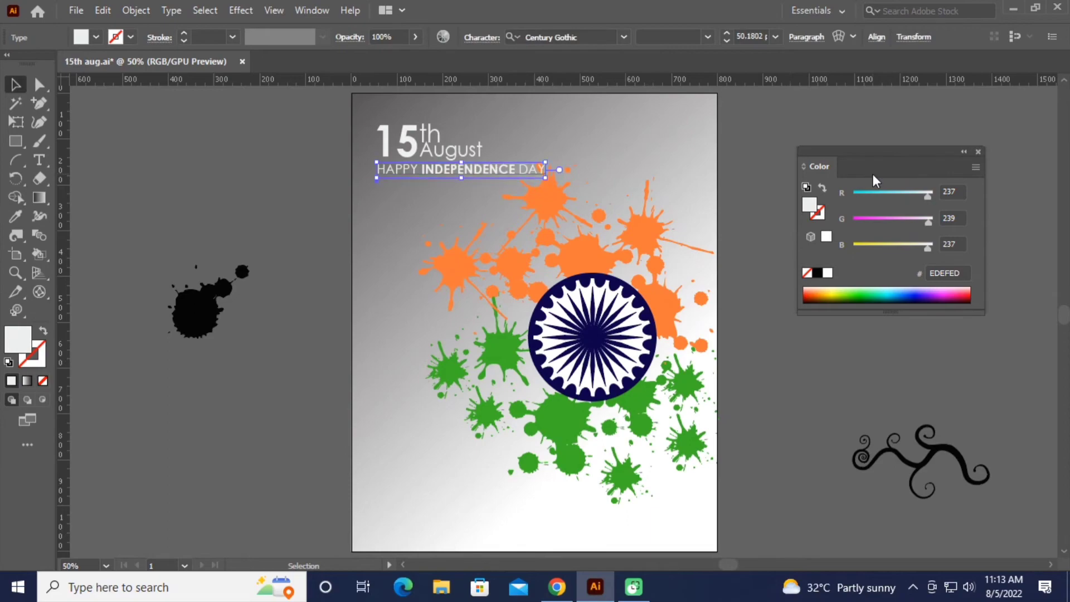
{"action": "left_click", "coordinate": [774, 215]}
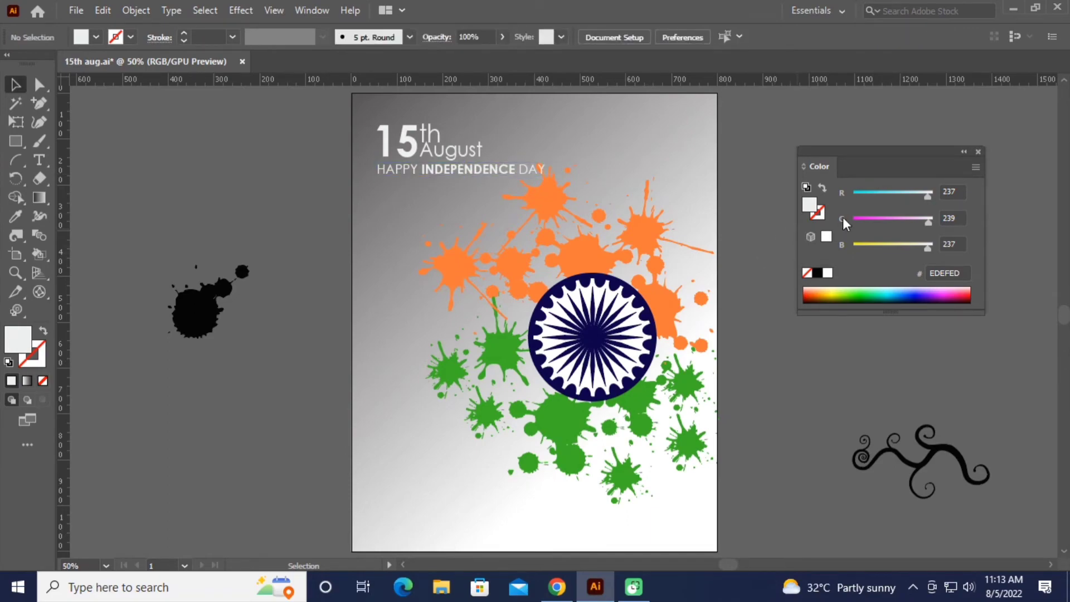
Add a vertical guide along the title text's left edge
{"action": "left_click_drag", "start_coordinate": [379, 327], "coordinate": [379, 329]}
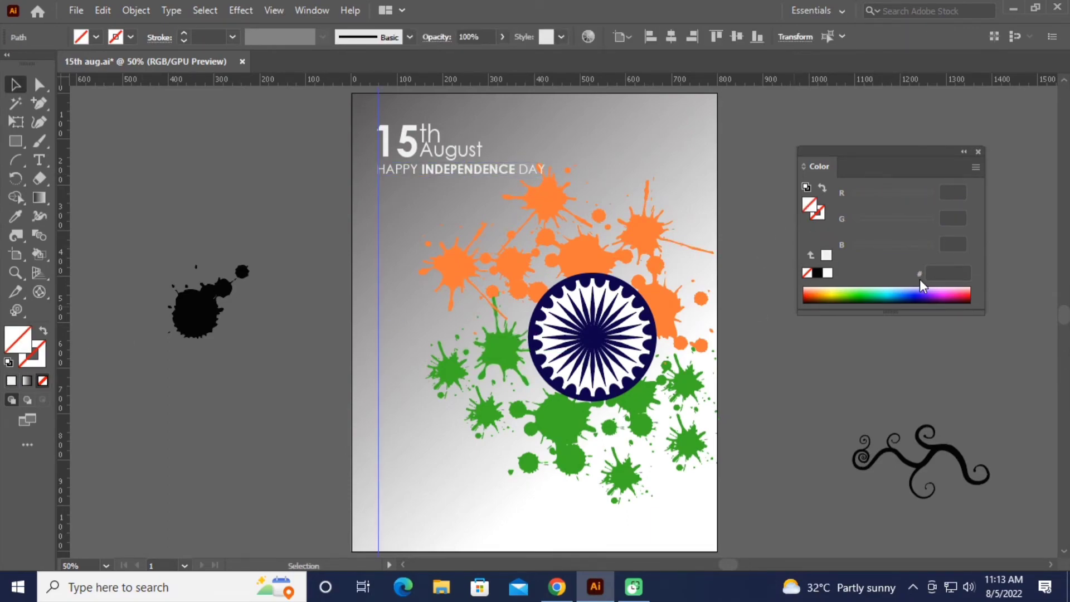
{"action": "key", "text": "t"}
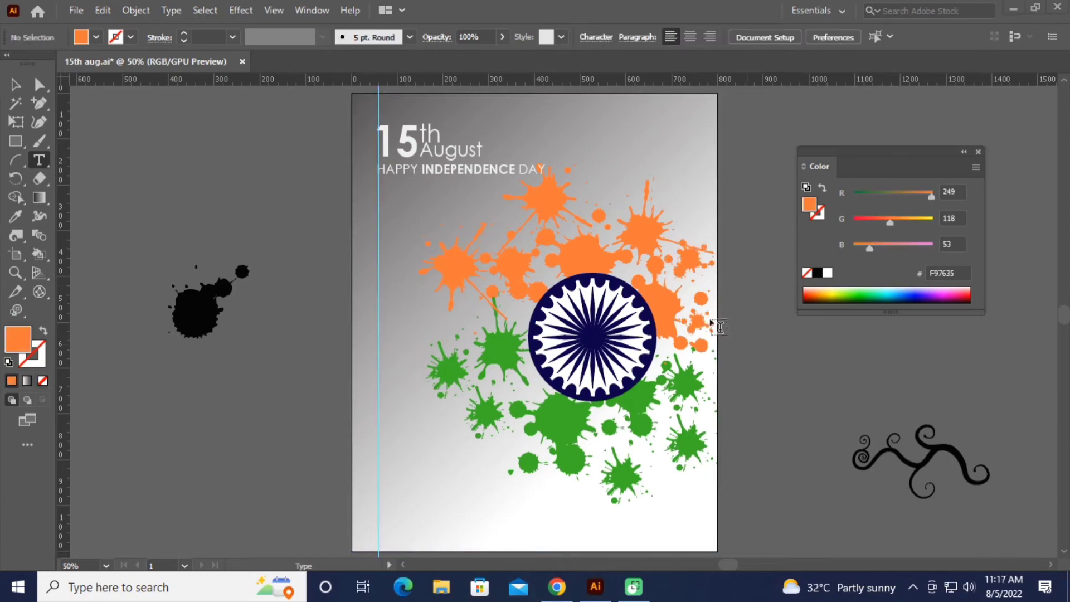
{"action": "left_click", "coordinate": [481, 148]}
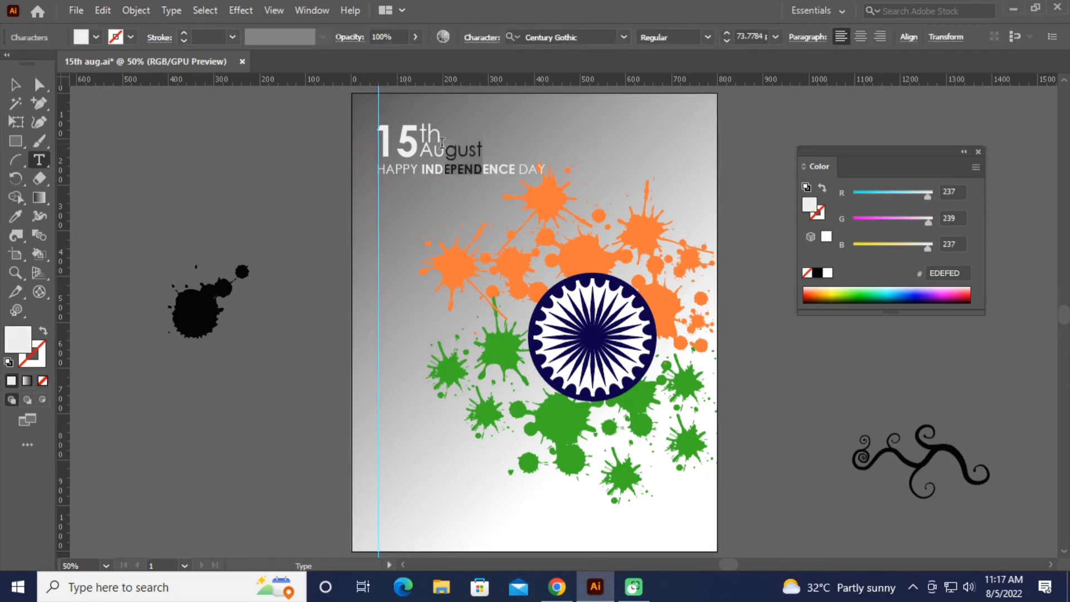
{"action": "key", "text": "Escape"}
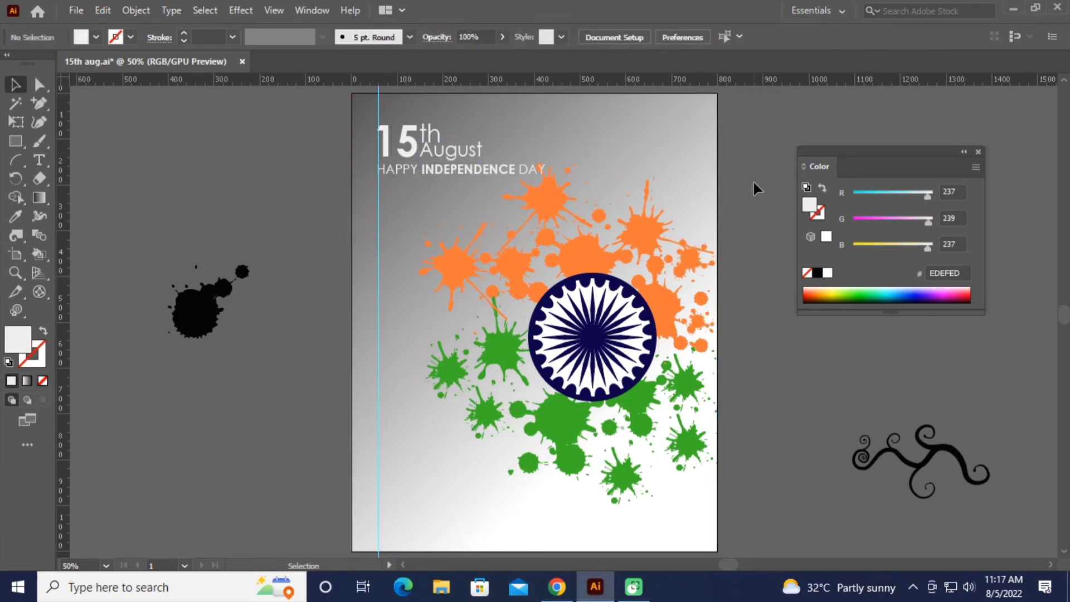
{"action": "scroll", "coordinate": [753, 182], "scroll_direction": "down", "scroll_amount": 1}
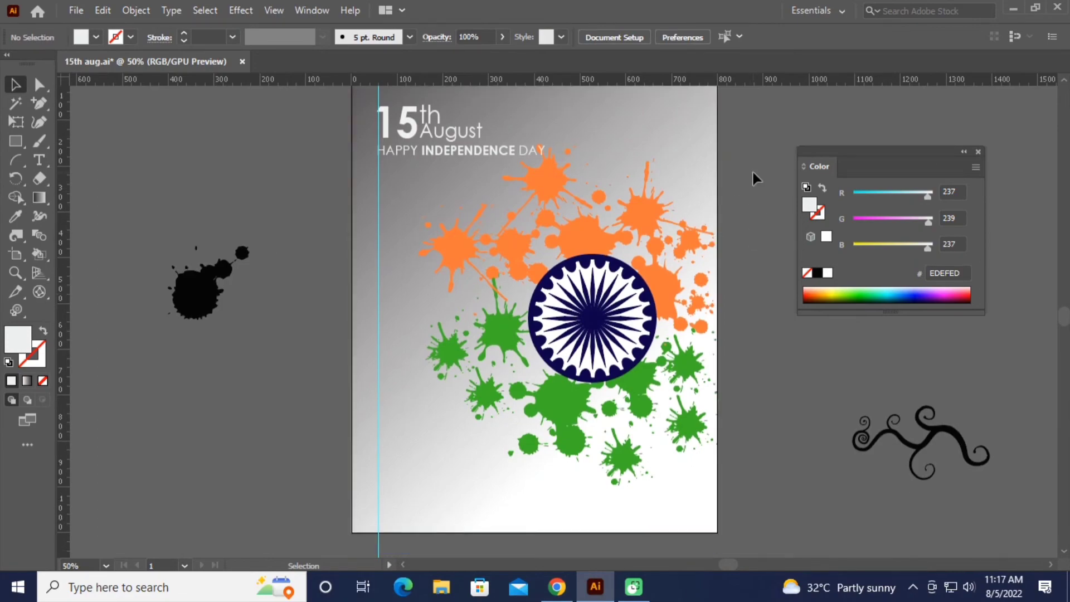
Type the quote 'Freedom is not given it is taken -NETAJI' in Regular weight near the bottom
{"action": "key", "text": "t"}
{"action": "scroll", "coordinate": [389, 465], "scroll_direction": "down", "scroll_amount": 2}
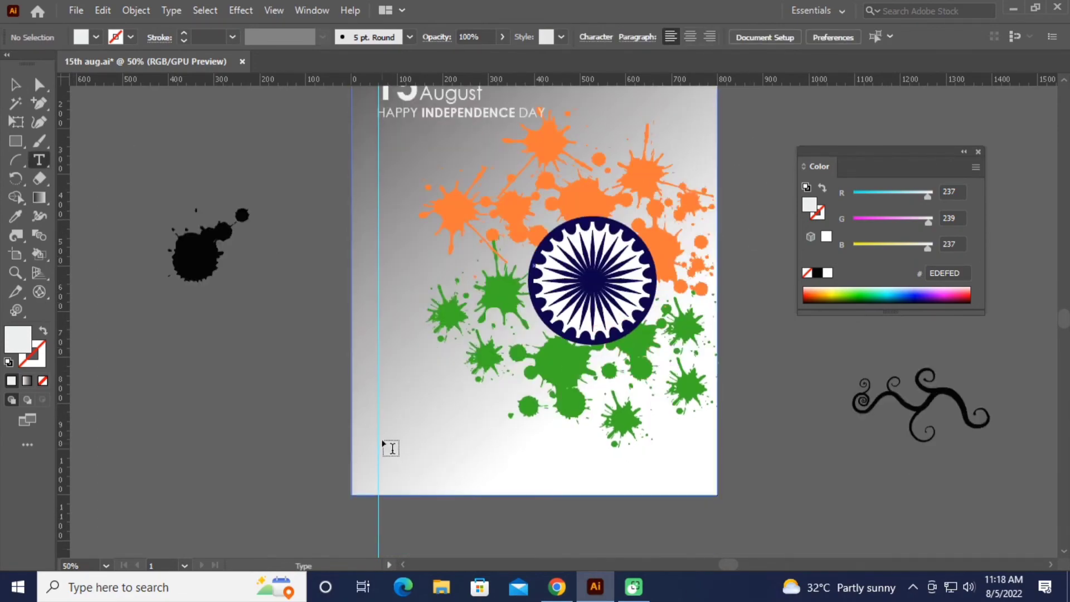
{"action": "left_click", "coordinate": [384, 441]}
{"action": "left_click", "coordinate": [708, 37]}
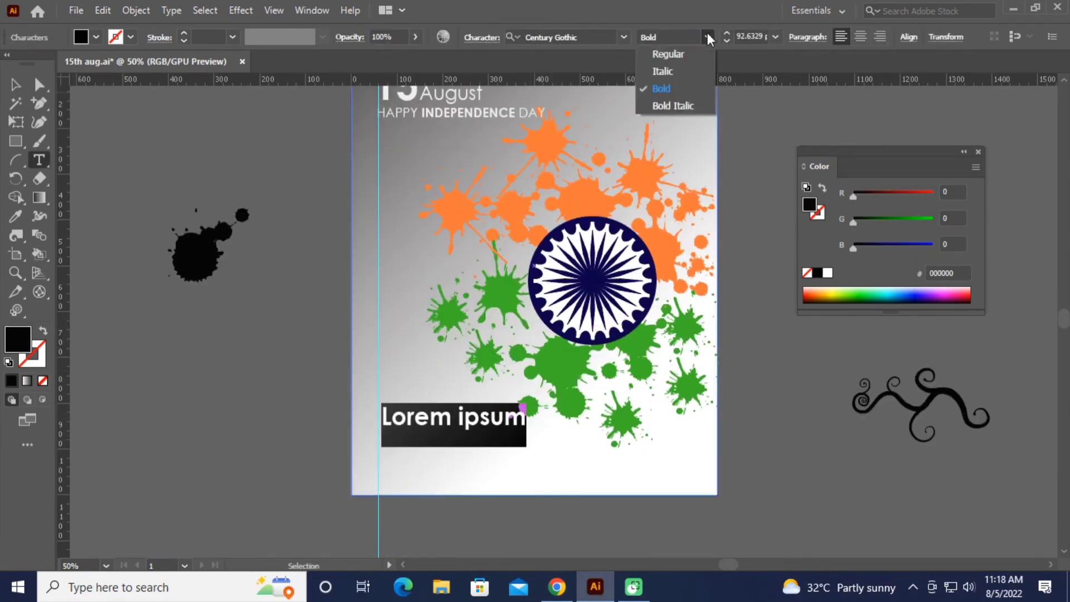
{"action": "left_click", "coordinate": [663, 53]}
{"action": "key", "text": "Escape"}
{"action": "type", "text": "FR"}
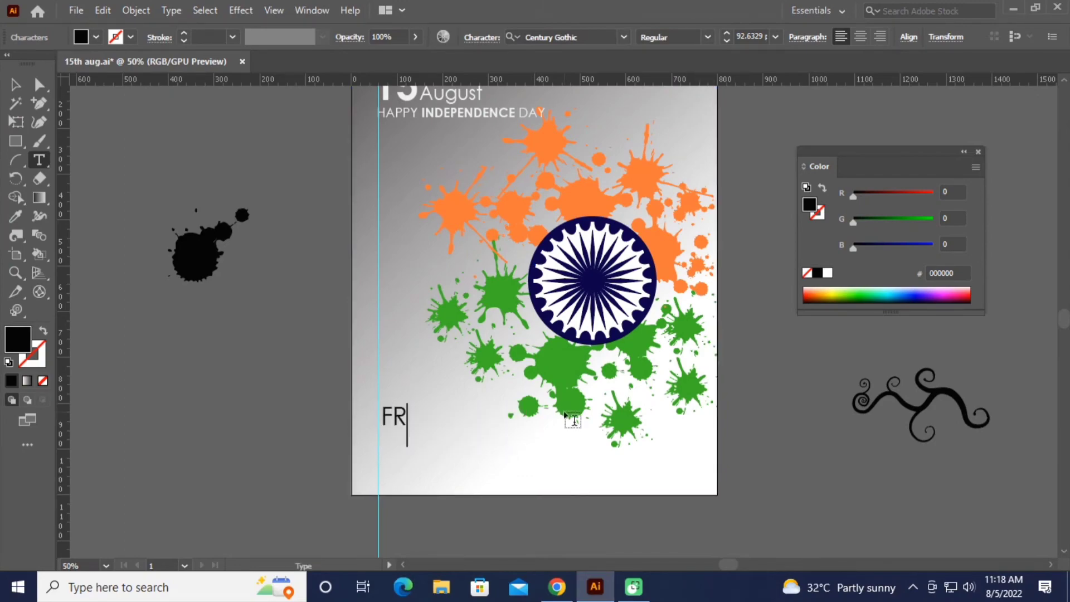
{"action": "key", "text": "BackSpace"}
{"action": "type", "text": "reedom is not gi"}
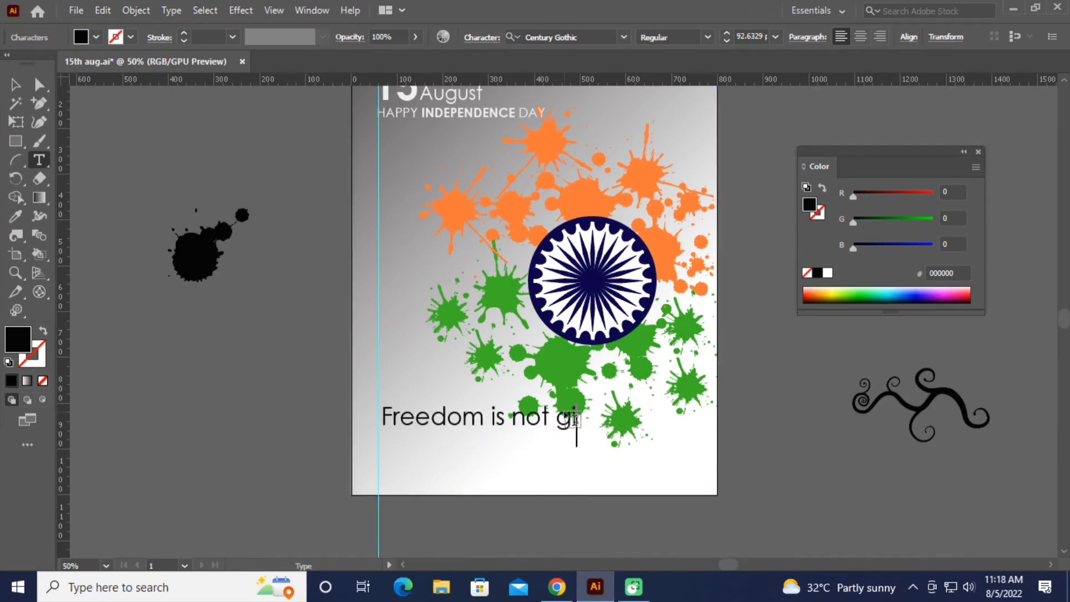
{"action": "type", "text": "ven it is taken _NETAJI"}
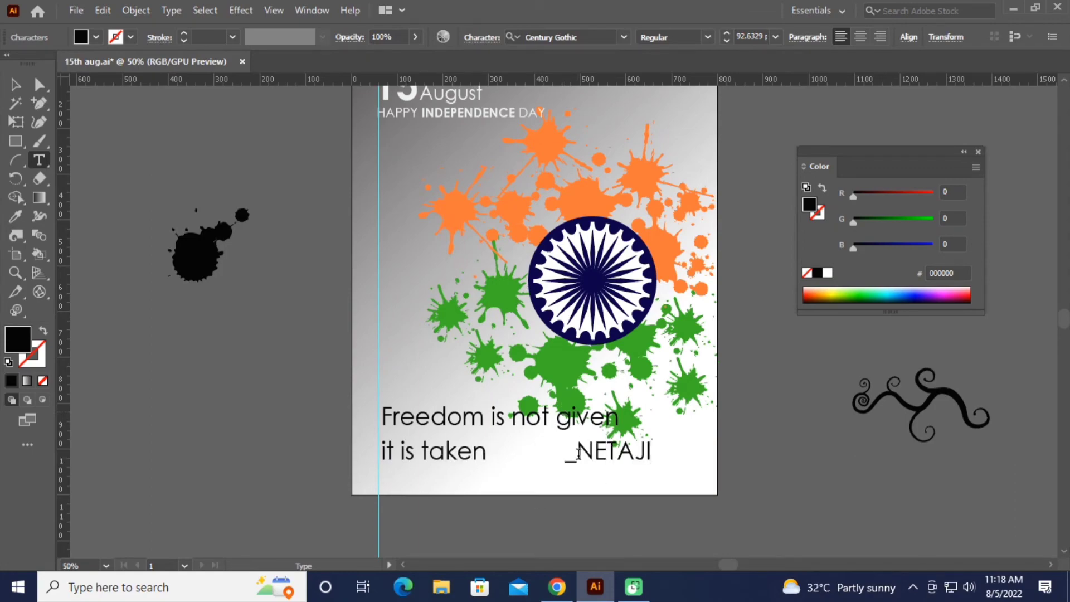
{"action": "key", "text": "BackSpace"}
{"action": "type", "text": "-"}
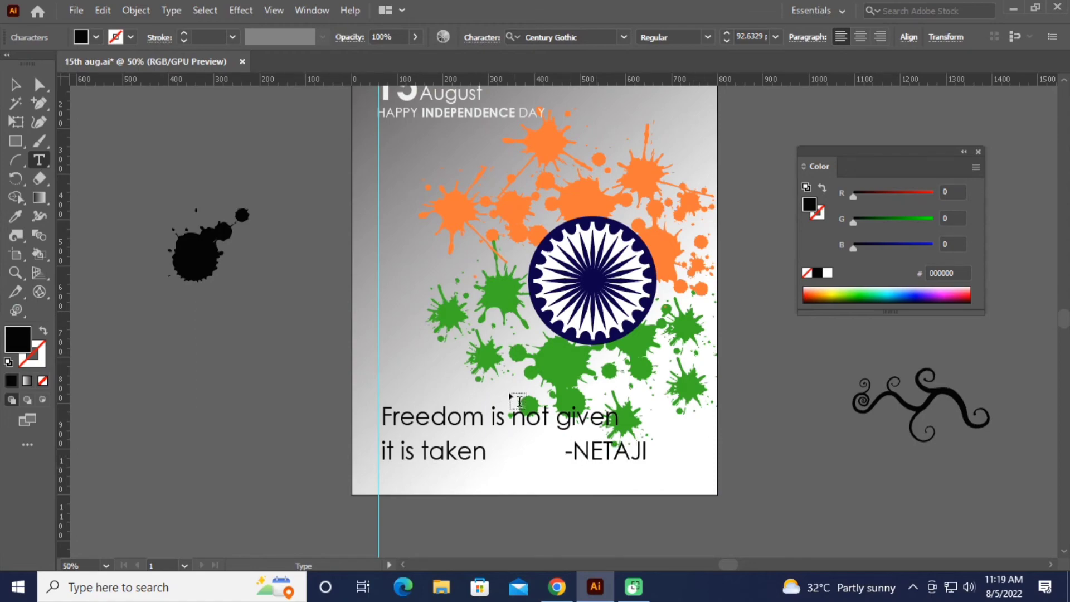
{"action": "key", "text": "Escape"}
Shrink and reposition the quote, and colour it with the chakra's navy
{"action": "left_click_drag", "start_coordinate": [645, 396], "coordinate": [585, 418]}
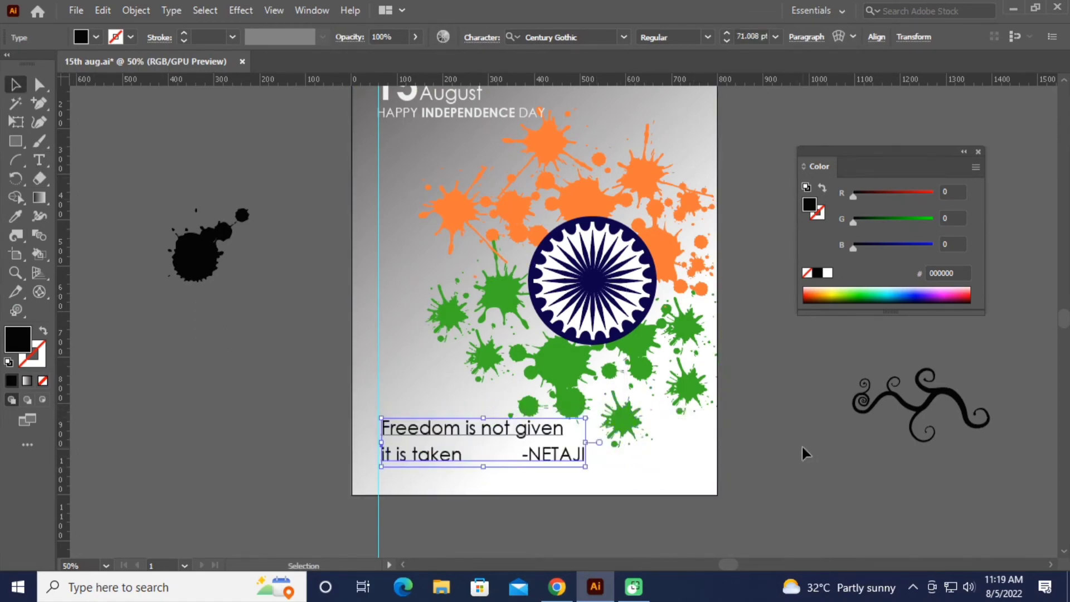
{"action": "scroll", "coordinate": [838, 441], "scroll_direction": "up", "scroll_amount": 2}
{"action": "left_click_drag", "start_coordinate": [501, 468], "coordinate": [498, 453]}
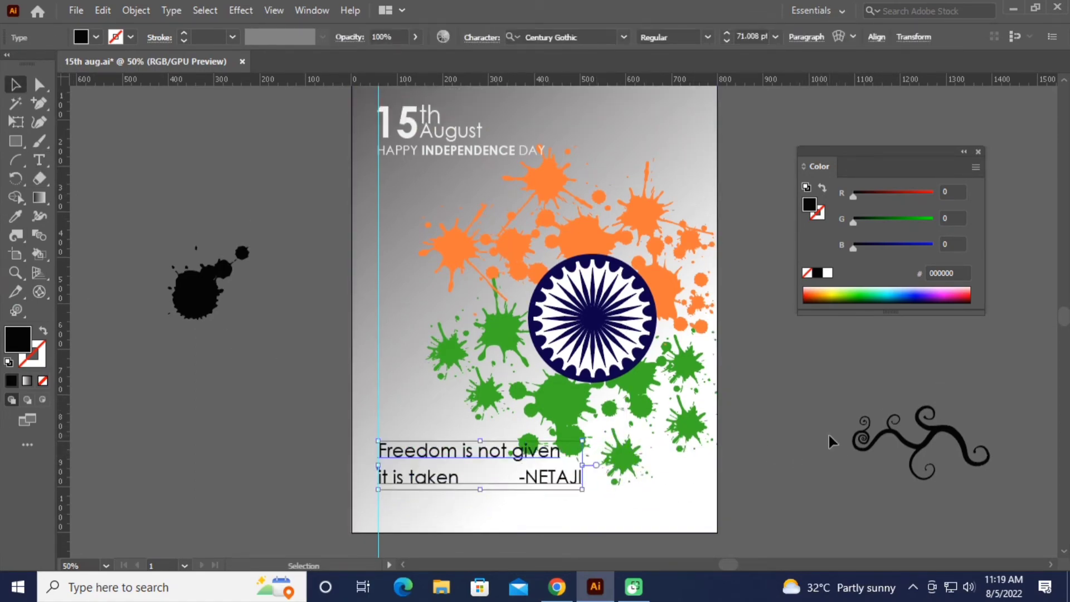
{"action": "key", "text": "i"}
{"action": "left_click", "coordinate": [585, 316]}
{"action": "key", "text": "v"}
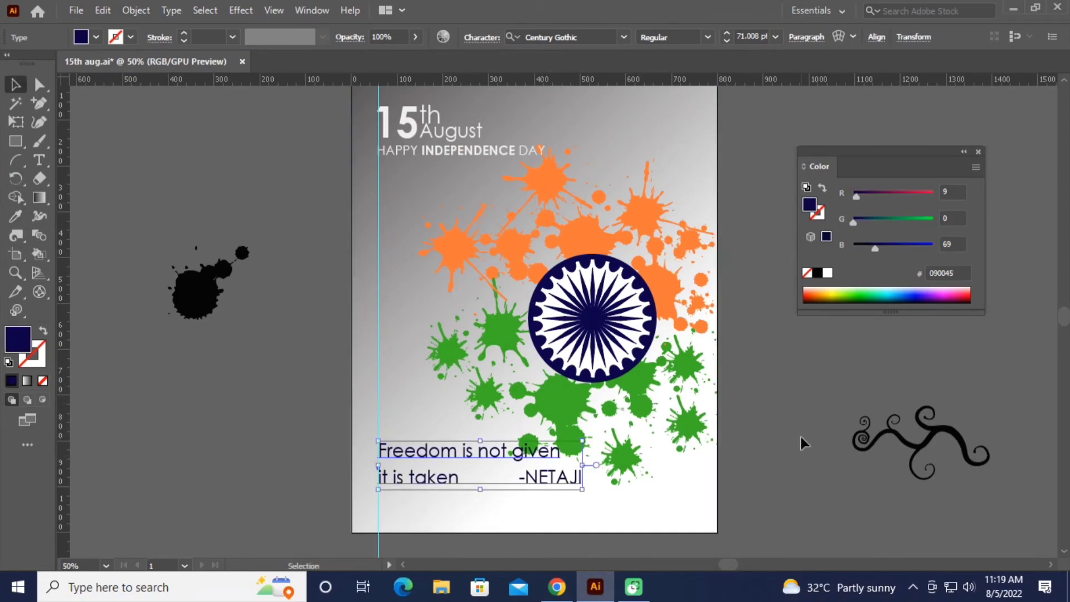
Reduce the quote's leading twice and remove the extra spaces before -NETAJI
{"action": "left_click", "coordinate": [475, 38]}
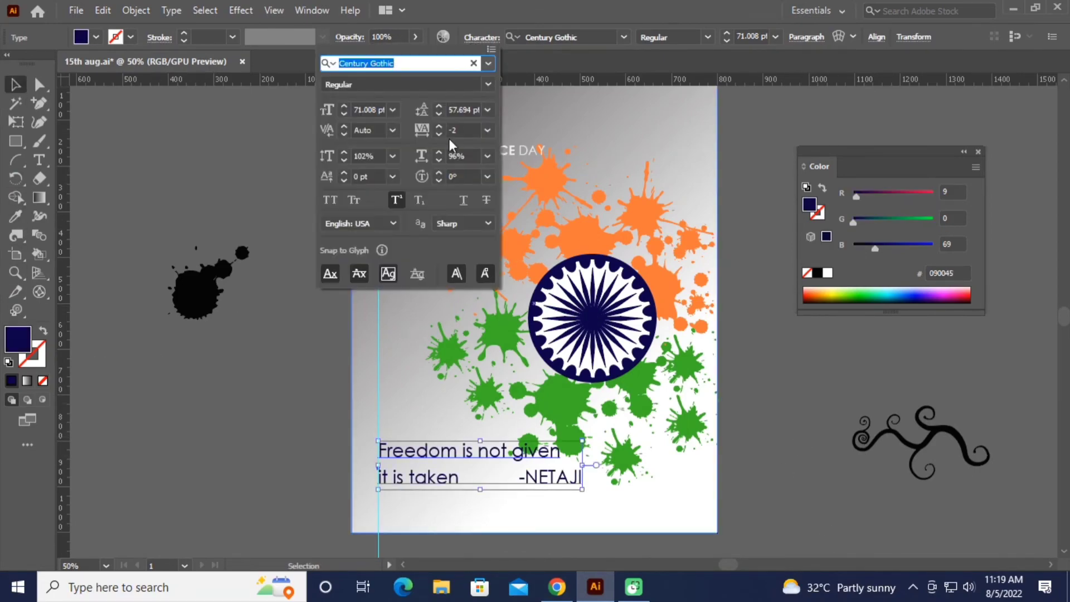
{"action": "left_click", "coordinate": [439, 113]}
{"action": "left_click", "coordinate": [439, 113]}
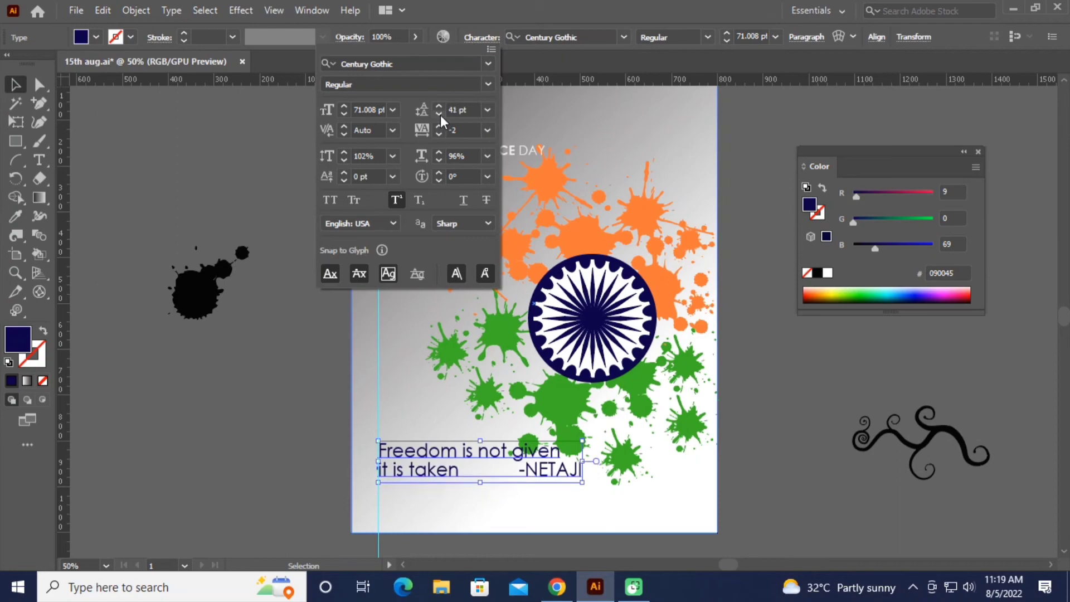
{"action": "double_click", "coordinate": [520, 470]}
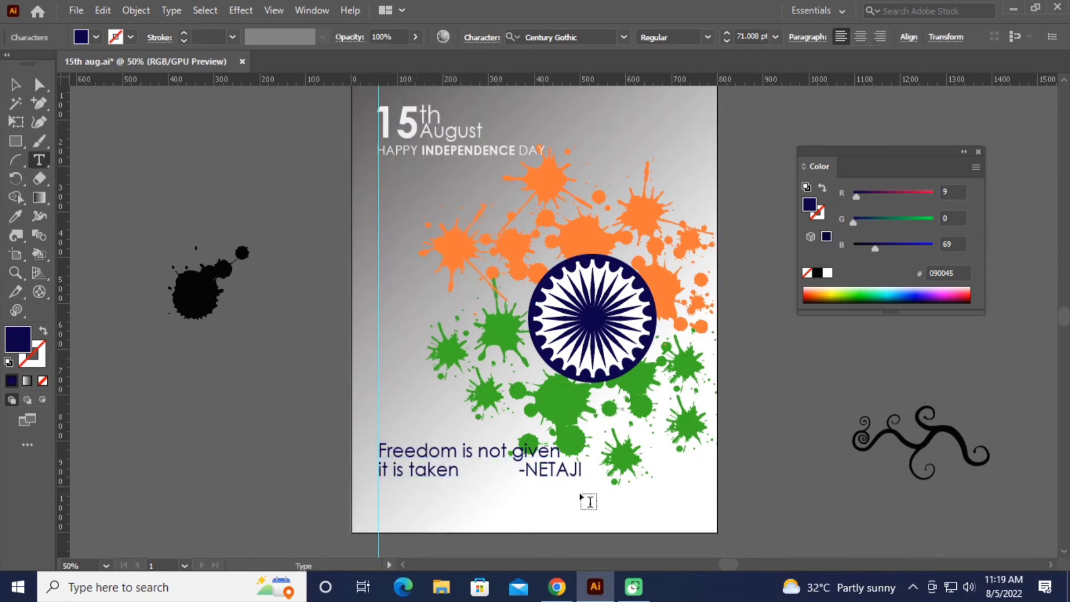
{"action": "key", "text": "BackSpace"}
{"action": "key", "text": "BackSpace"}
{"action": "key", "text": "BackSpace"}
{"action": "key", "text": "Escape"}
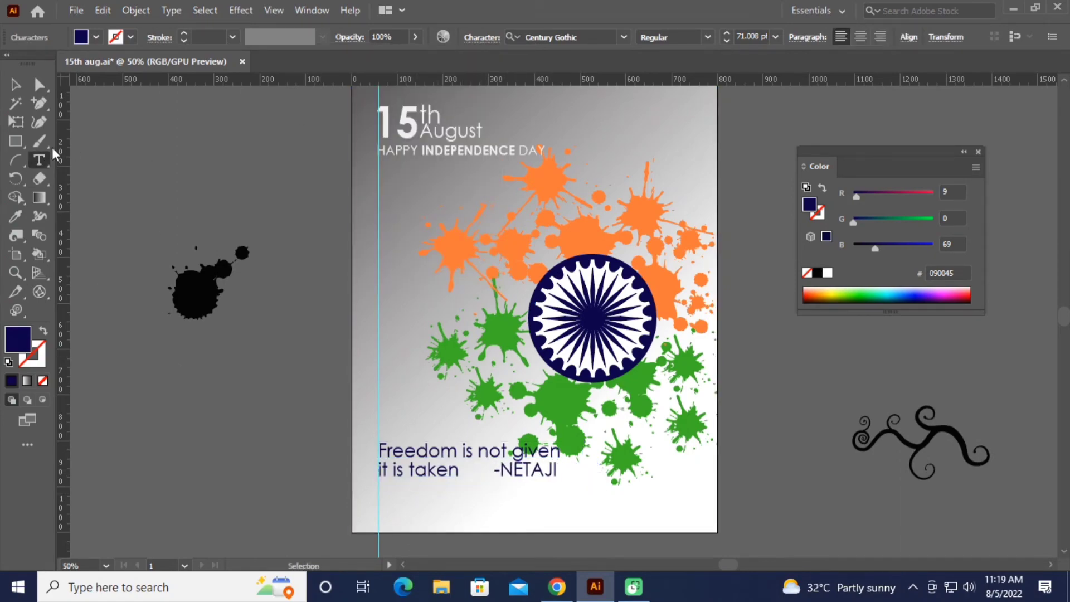
{"action": "left_click", "coordinate": [633, 523]}
Make the word Freedom in the quote bold
{"action": "left_click", "coordinate": [831, 403]}
{"action": "scroll", "coordinate": [831, 403], "scroll_direction": "up", "scroll_amount": 2}
{"action": "scroll", "coordinate": [830, 404], "scroll_direction": "down", "scroll_amount": 3}
{"action": "key", "text": "t"}
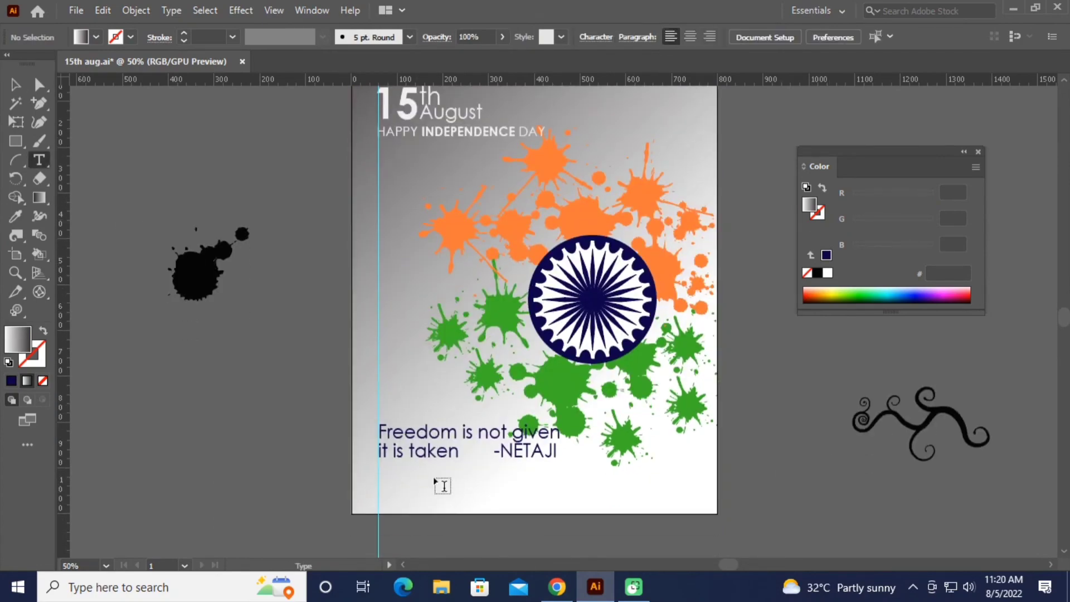
{"action": "left_click_drag", "start_coordinate": [458, 450], "coordinate": [386, 429]}
{"action": "left_click", "coordinate": [457, 432]}
{"action": "key", "text": "ctrl+1"}
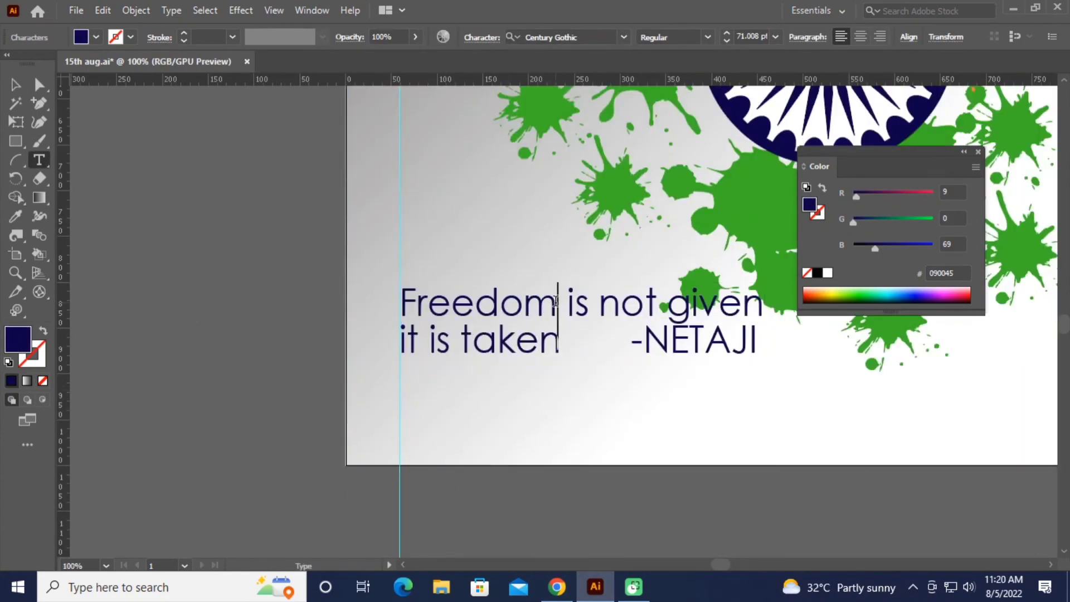
{"action": "left_click_drag", "start_coordinate": [401, 285], "coordinate": [557, 304]}
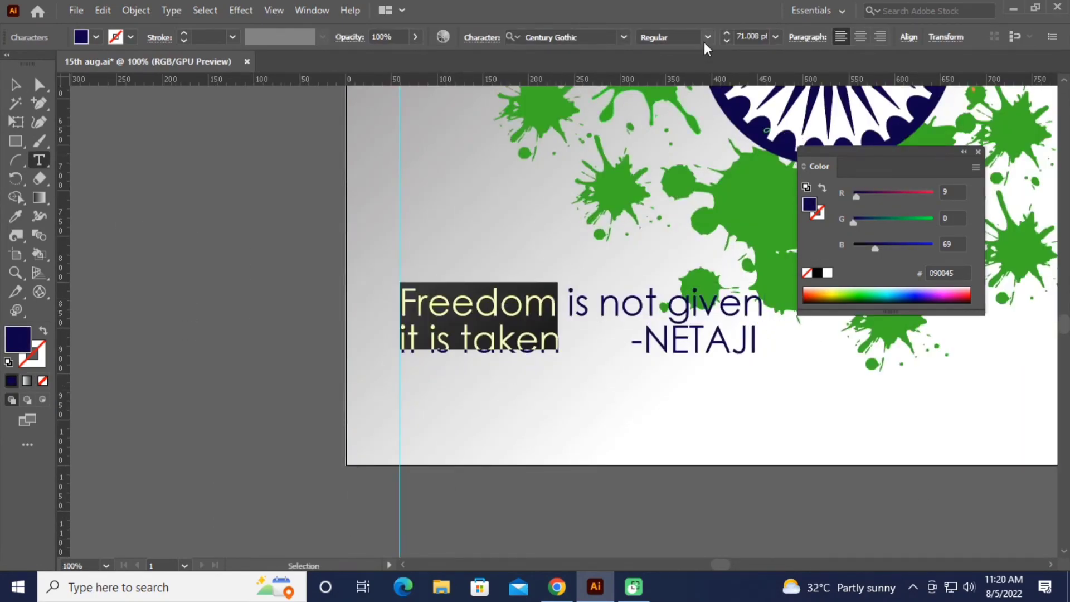
{"action": "left_click", "coordinate": [707, 37]}
{"action": "left_click", "coordinate": [640, 72]}
{"action": "key", "text": "Escape"}
{"action": "left_click", "coordinate": [609, 415]}
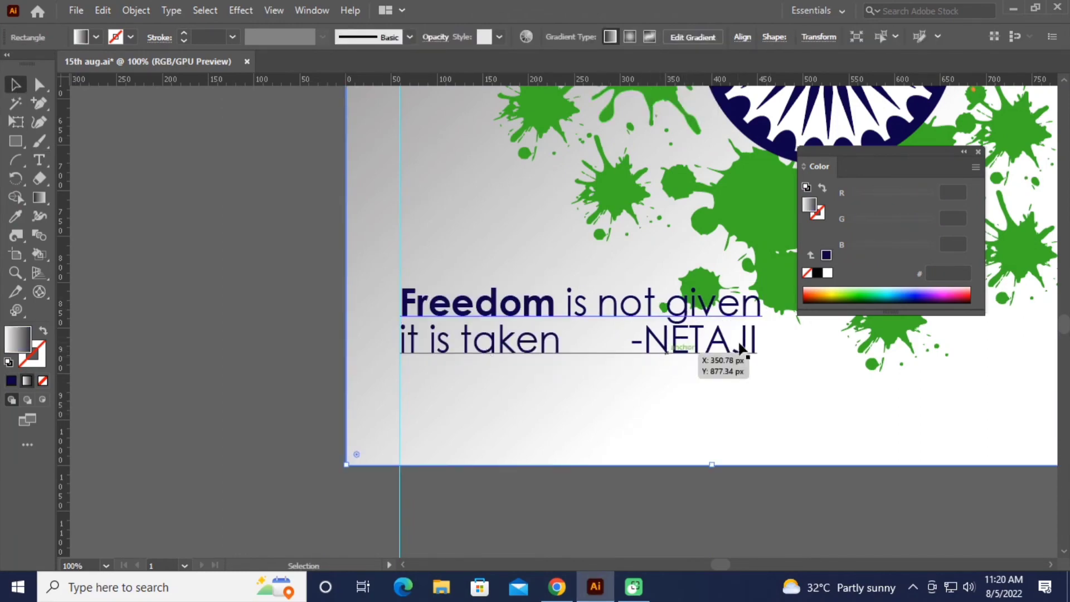
Make NETAJI bold as well
{"action": "key", "text": "t"}
{"action": "left_click", "coordinate": [768, 355]}
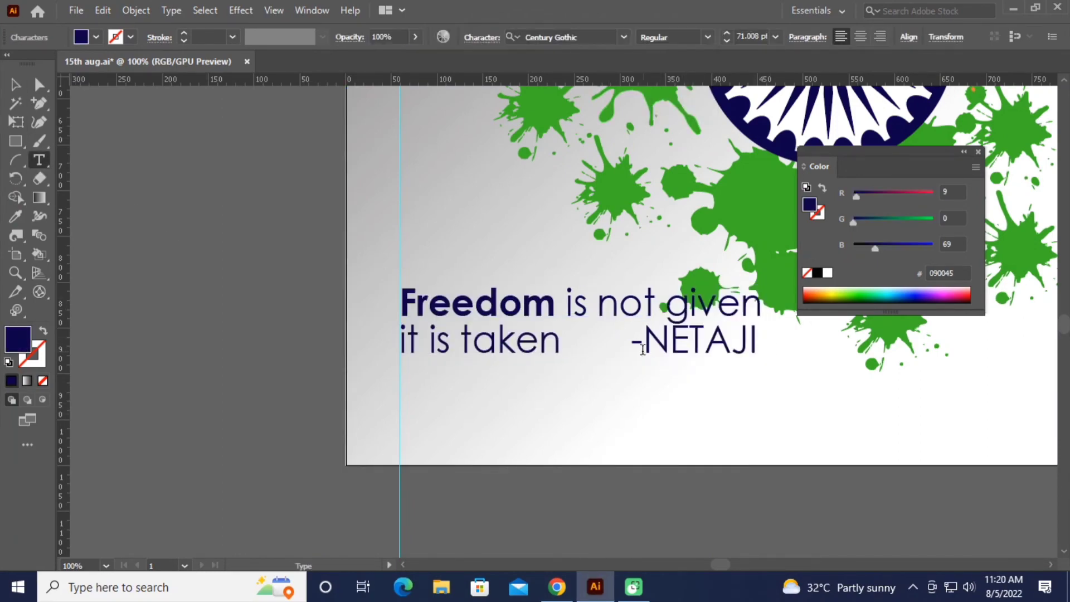
{"action": "left_click_drag", "start_coordinate": [642, 343], "coordinate": [757, 351]}
{"action": "left_click", "coordinate": [707, 37]}
{"action": "left_click", "coordinate": [694, 85]}
{"action": "key", "text": "Escape"}
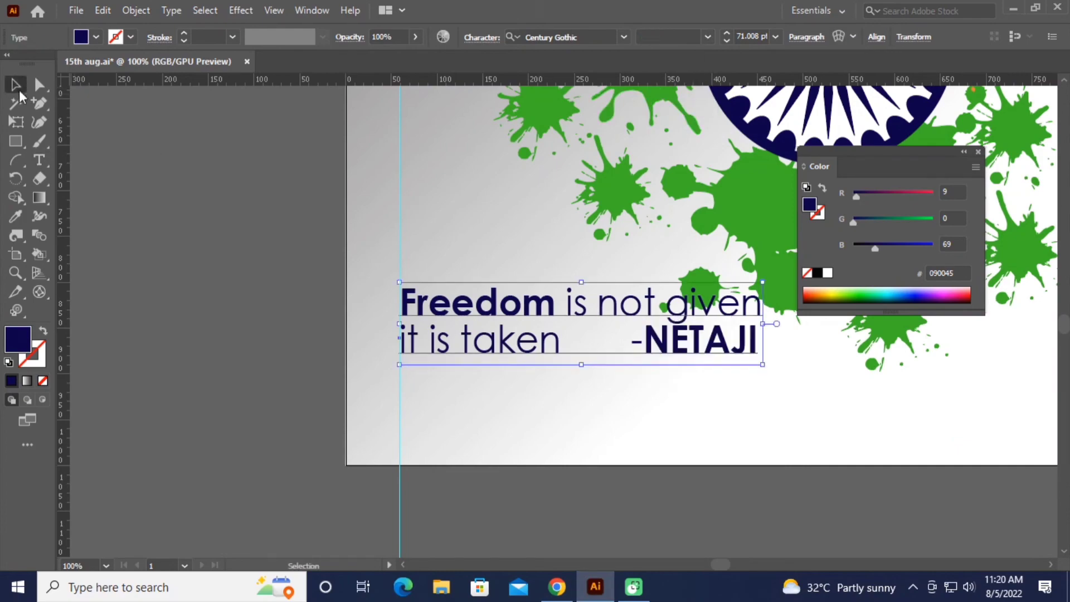
{"action": "key", "text": "ctrl+minus"}
{"action": "key", "text": "ctrl+minus"}
{"action": "key", "text": "ctrl+minus"}
{"action": "left_click_drag", "start_coordinate": [699, 405], "coordinate": [691, 411]}
{"action": "left_click", "coordinate": [695, 336]}
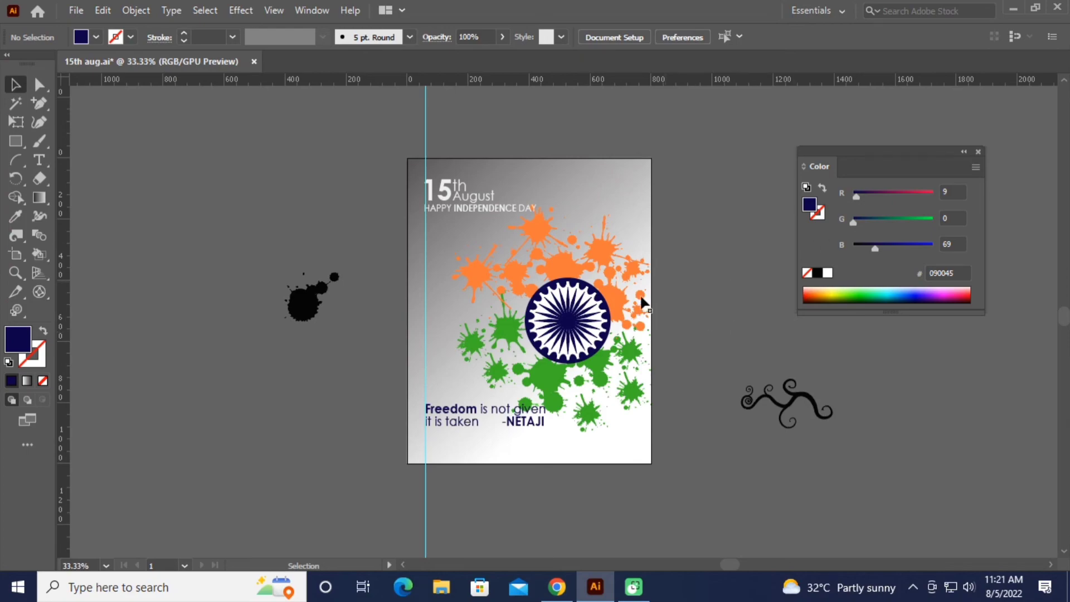
Alt-drag chakra copies to the top-right, left edge and bottom-right of the poster
{"action": "mouse_move", "coordinate": [570, 326]}
{"action": "left_mouse_down"}
{"action": "mouse_move", "coordinate": [614, 170]}
{"action": "mouse_move", "coordinate": [416, 295]}
{"action": "mouse_move", "coordinate": [634, 460]}
{"action": "left_mouse_up"}
{"action": "left_click_drag", "start_coordinate": [623, 186], "coordinate": [619, 204]}
{"action": "left_click_drag", "start_coordinate": [415, 292], "coordinate": [424, 311]}
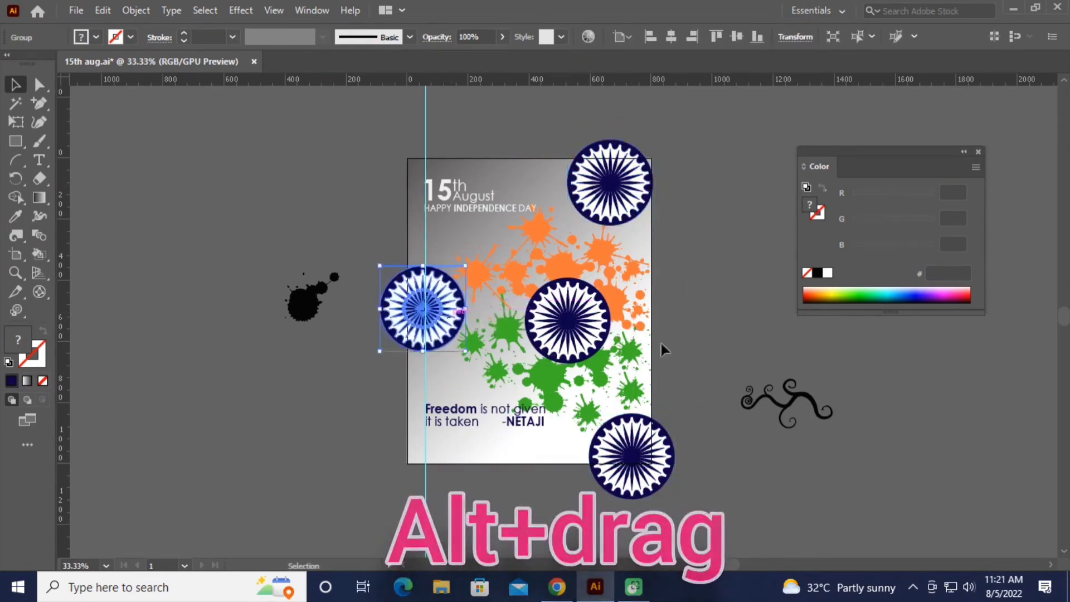
{"action": "left_click", "coordinate": [596, 153]}
{"action": "left_click", "coordinate": [502, 37]}
{"action": "left_click", "coordinate": [700, 285]}
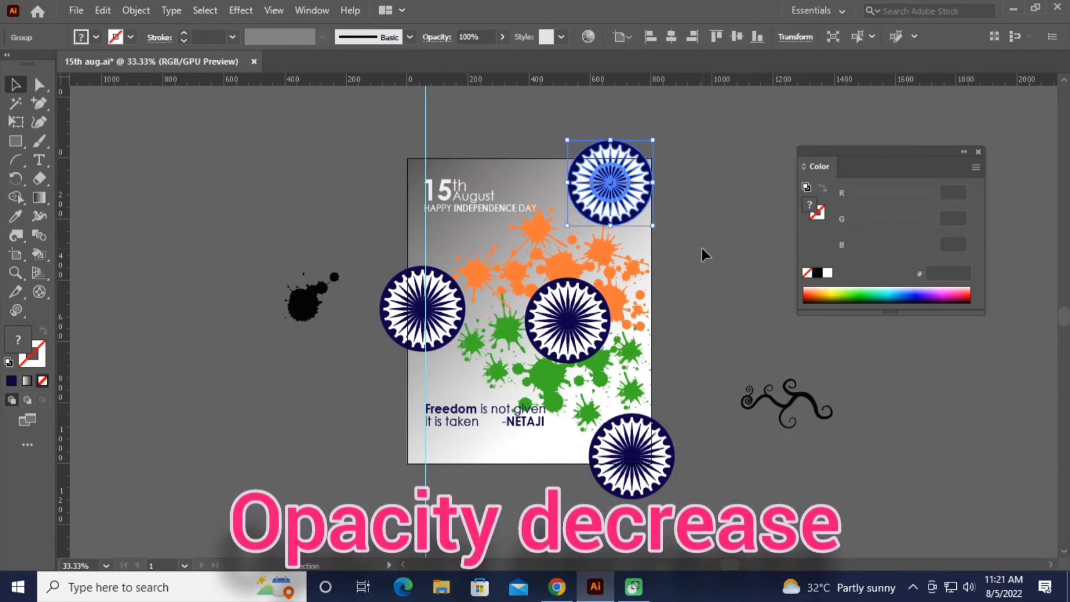
Lower the opacity of the three chakra copies so they appear faded
{"action": "left_click", "coordinate": [421, 306], "text": "shift"}
{"action": "left_click", "coordinate": [645, 454], "text": "shift"}
{"action": "left_click", "coordinate": [502, 37]}
{"action": "left_click", "coordinate": [464, 55]}
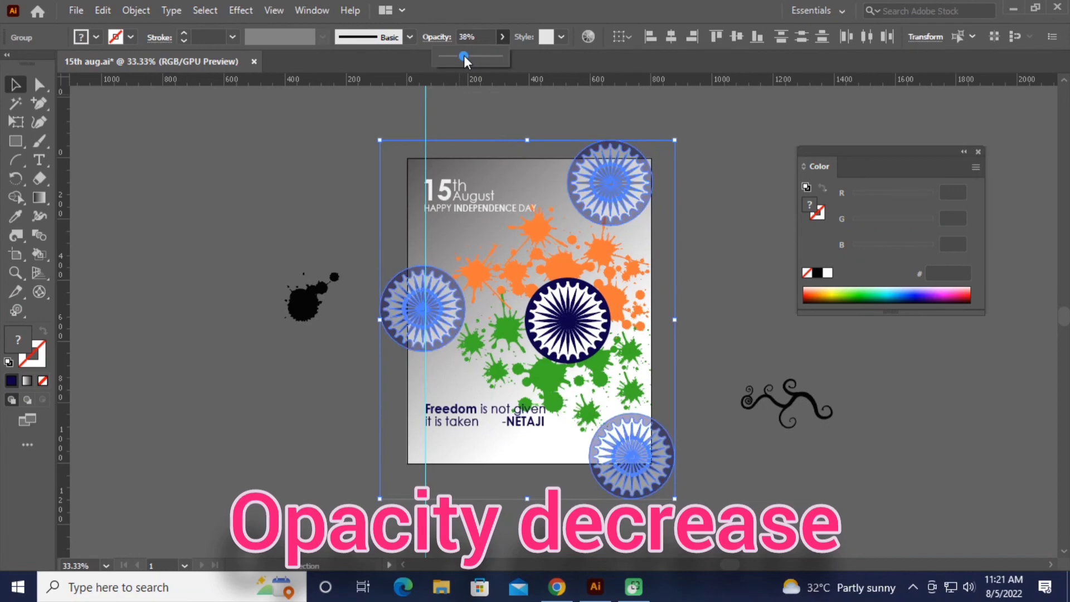
{"action": "left_click", "coordinate": [768, 327]}
{"action": "key", "text": "ctrl+z"}
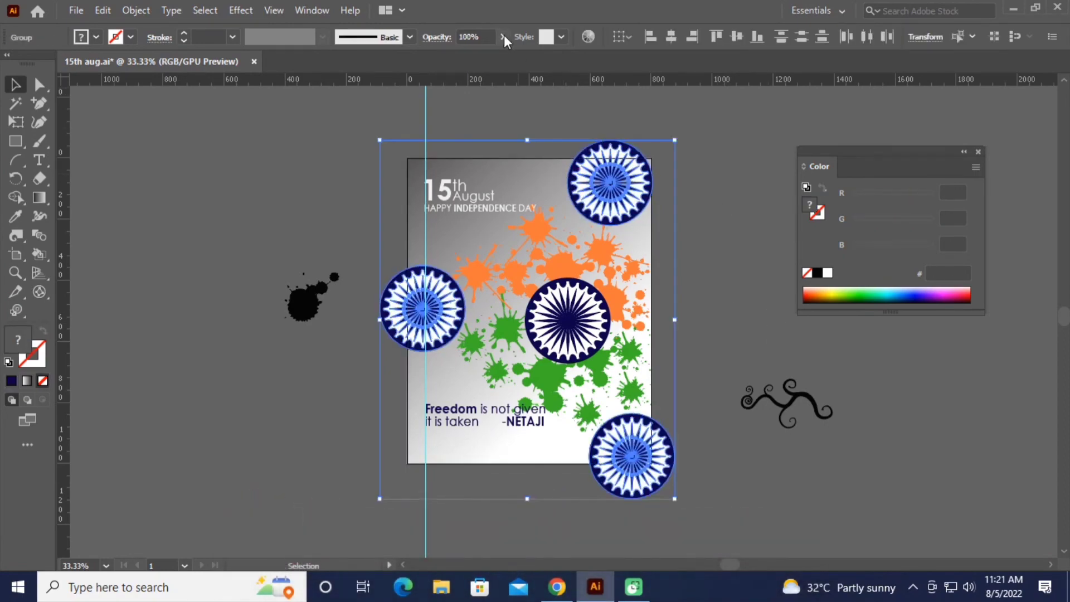
{"action": "key", "text": "ctrl+shift+z"}
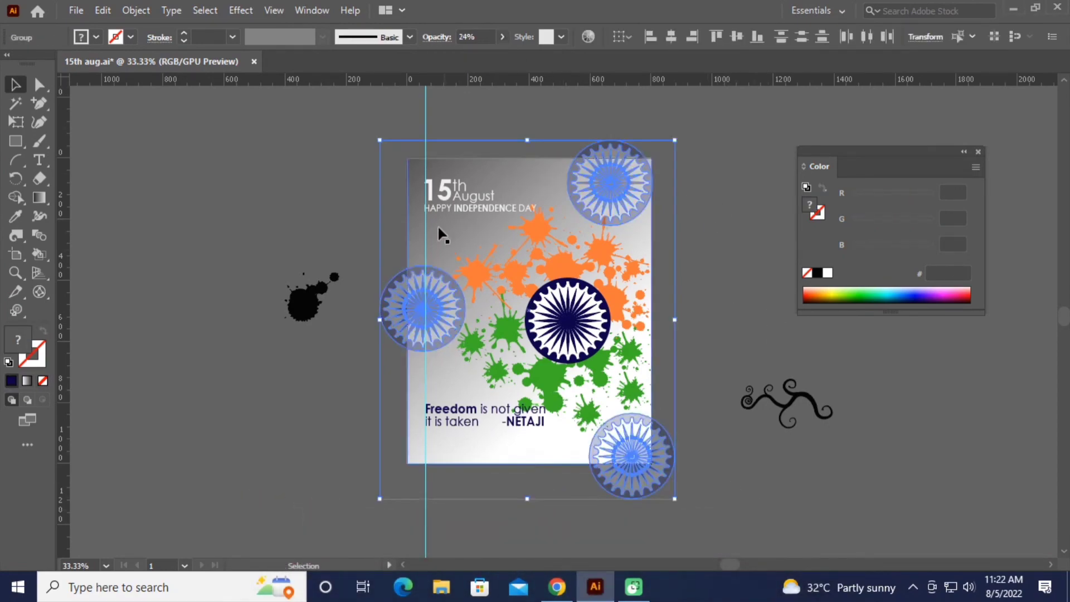
{"action": "left_click", "coordinate": [740, 293]}
Delete the black swirl ornament and the black ink splat
{"action": "left_click", "coordinate": [800, 393]}
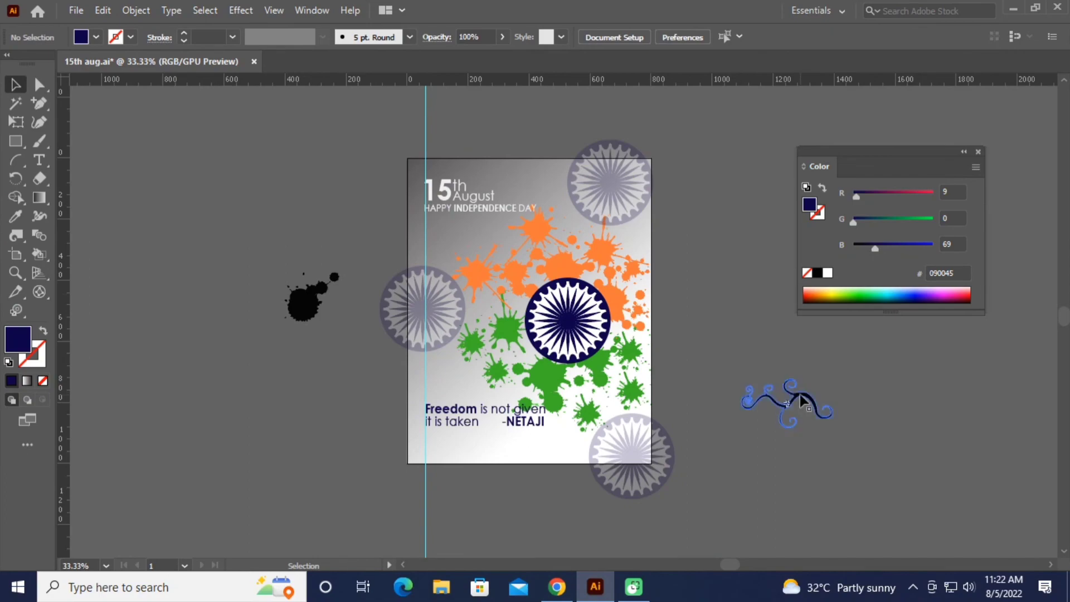
{"action": "key", "text": "Delete"}
{"action": "left_click", "coordinate": [328, 302]}
{"action": "key", "text": "Delete"}
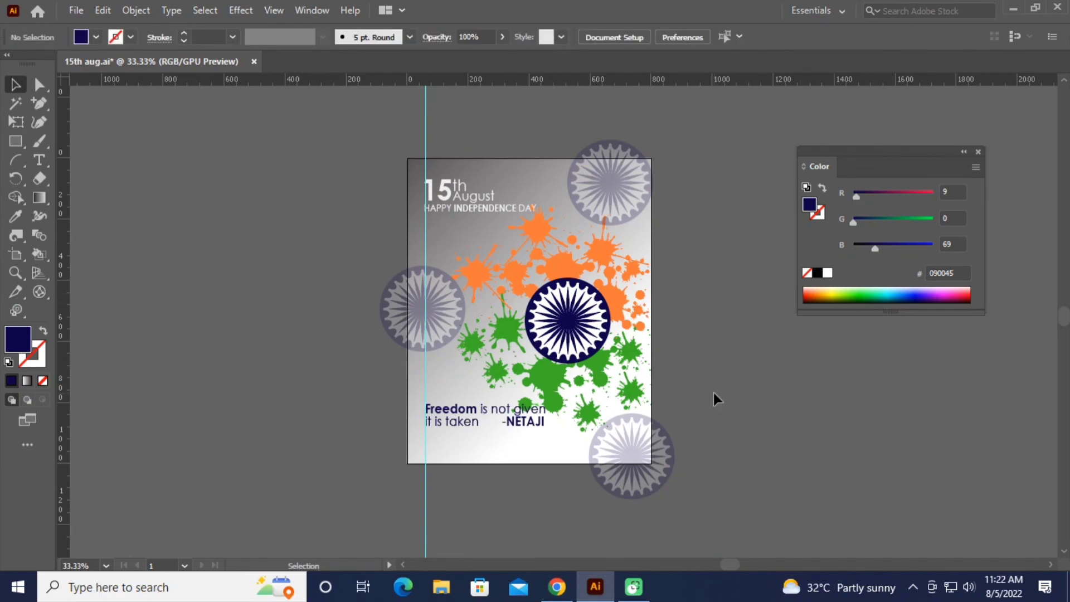
Enlarge the top-right and left faded chakra copies
{"action": "left_click", "coordinate": [624, 180]}
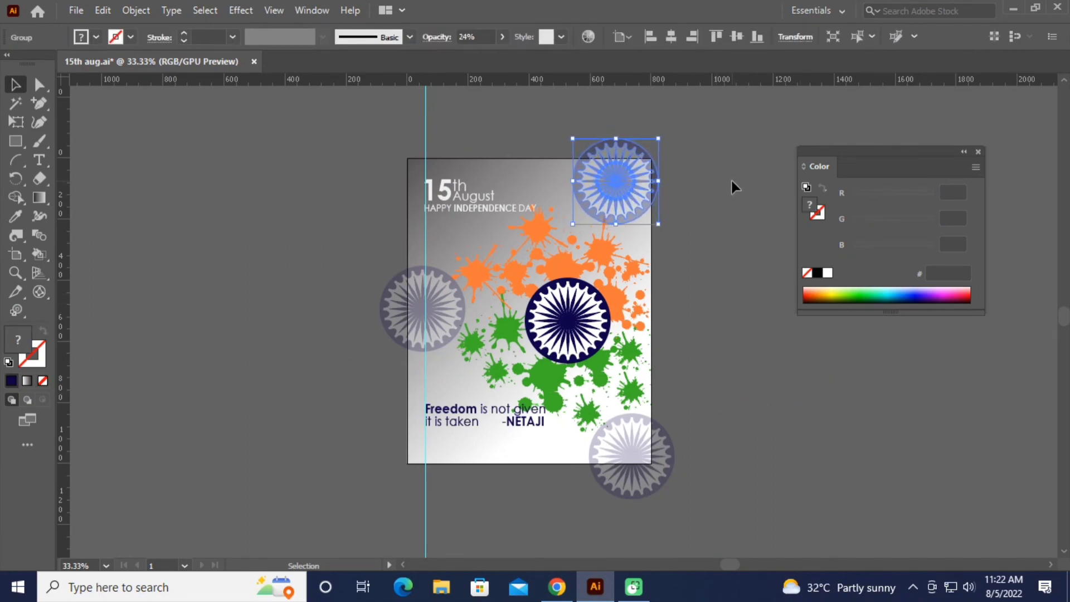
{"action": "left_click_drag", "start_coordinate": [658, 224], "coordinate": [673, 239]}
{"action": "left_click", "coordinate": [729, 289]}
{"action": "left_click", "coordinate": [663, 457]}
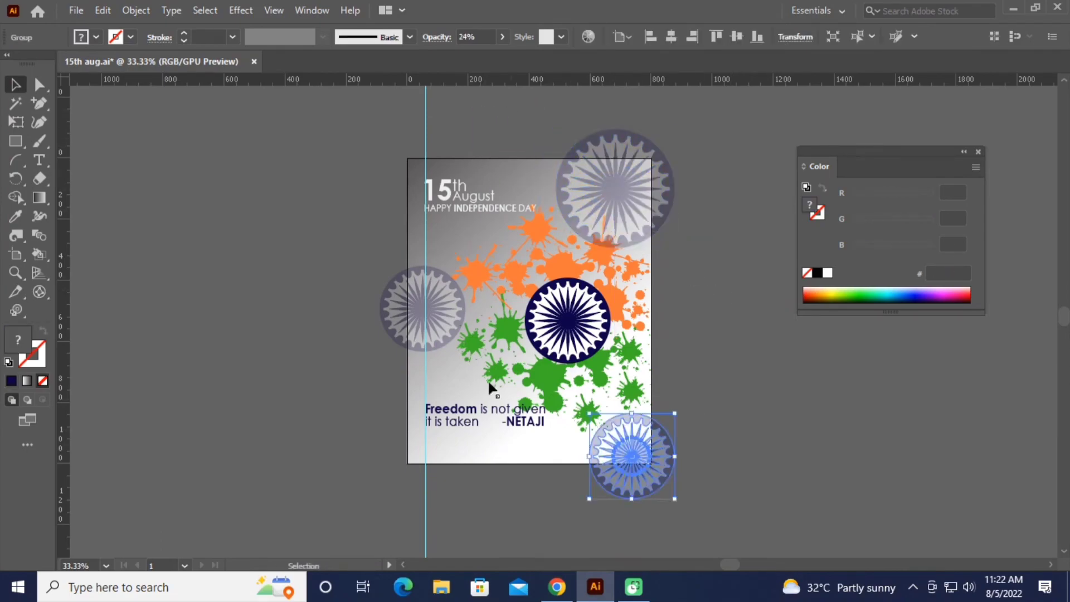
{"action": "left_click", "coordinate": [419, 320]}
{"action": "mouse_move", "coordinate": [380, 266]}
{"action": "left_mouse_down"}
{"action": "mouse_move", "coordinate": [357, 240]}
{"action": "mouse_move", "coordinate": [378, 277]}
{"action": "left_mouse_up"}
{"action": "left_click", "coordinate": [728, 386]}
{"action": "left_click", "coordinate": [435, 327]}
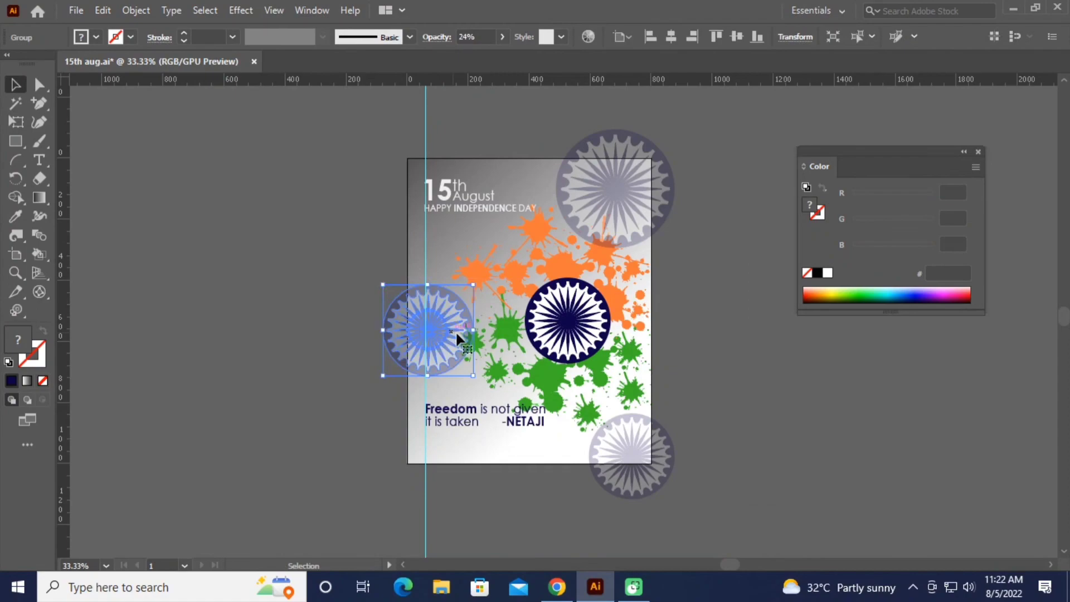
{"action": "left_click", "coordinate": [784, 353]}
Move the Netaji quote slightly lower on the poster
{"action": "left_click", "coordinate": [479, 415]}
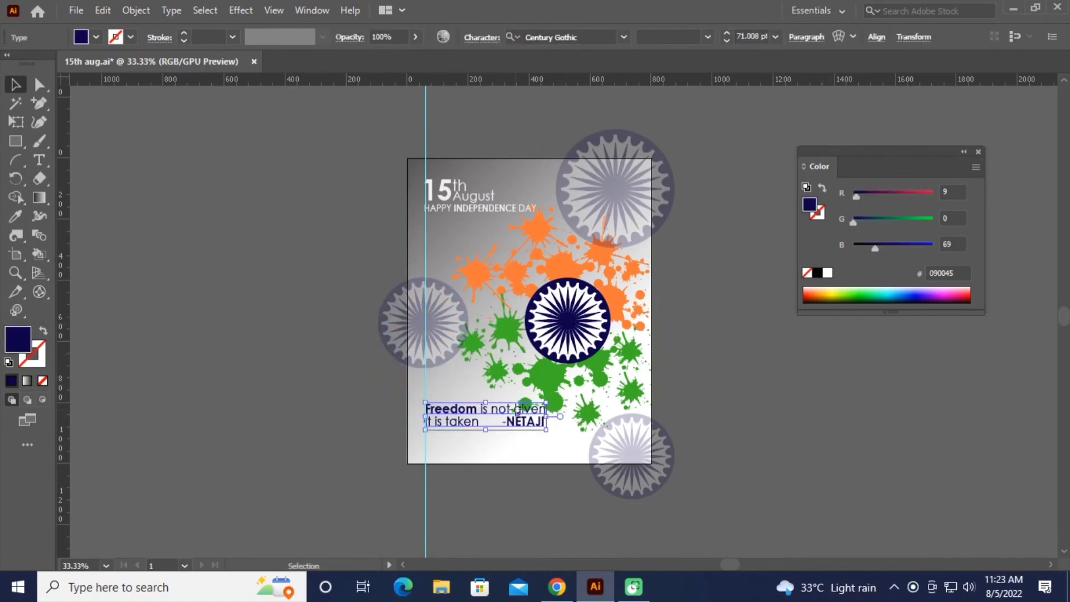
{"action": "left_click_drag", "start_coordinate": [592, 446], "coordinate": [544, 437]}
{"action": "left_click", "coordinate": [617, 432]}
{"action": "left_click", "coordinate": [479, 423]}
{"action": "left_click", "coordinate": [761, 402]}
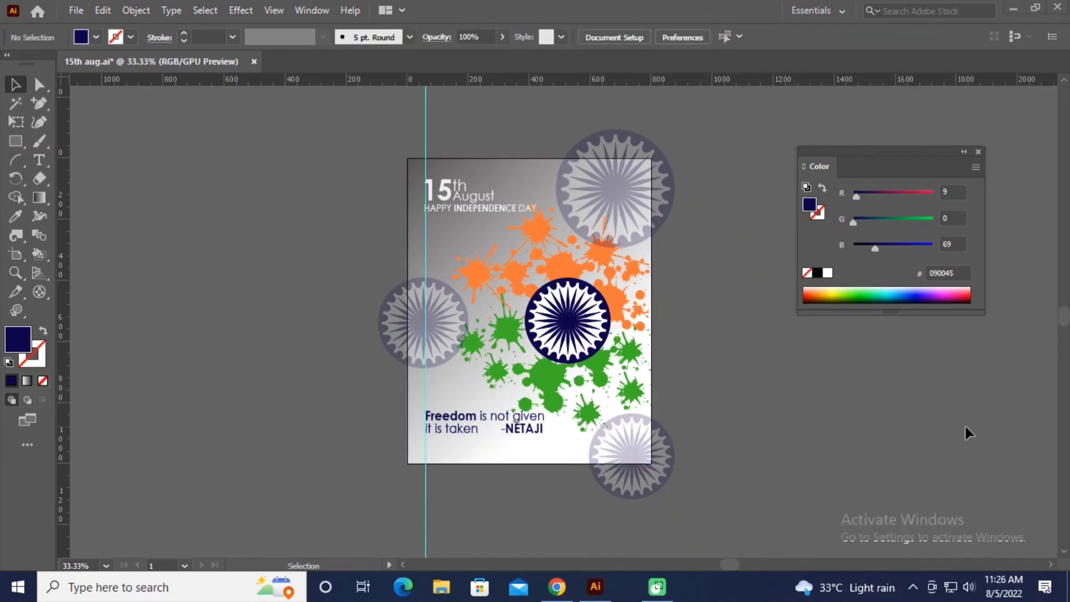
Set the faded chakras' opacity to 14%
{"action": "left_click", "coordinate": [652, 472]}
{"action": "left_click", "coordinate": [502, 37]}
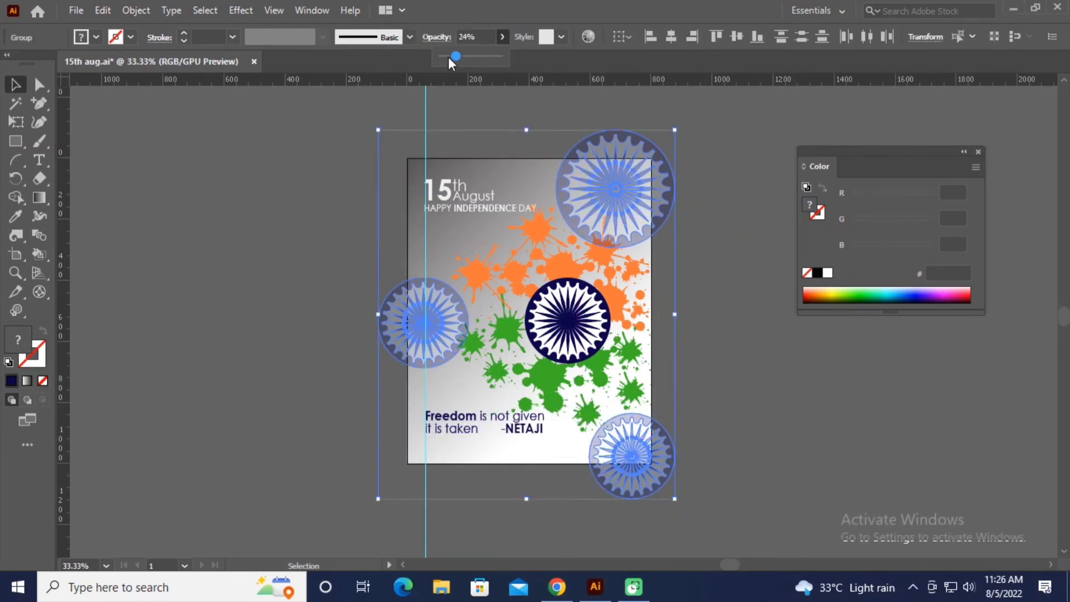
{"action": "left_click", "coordinate": [239, 196]}
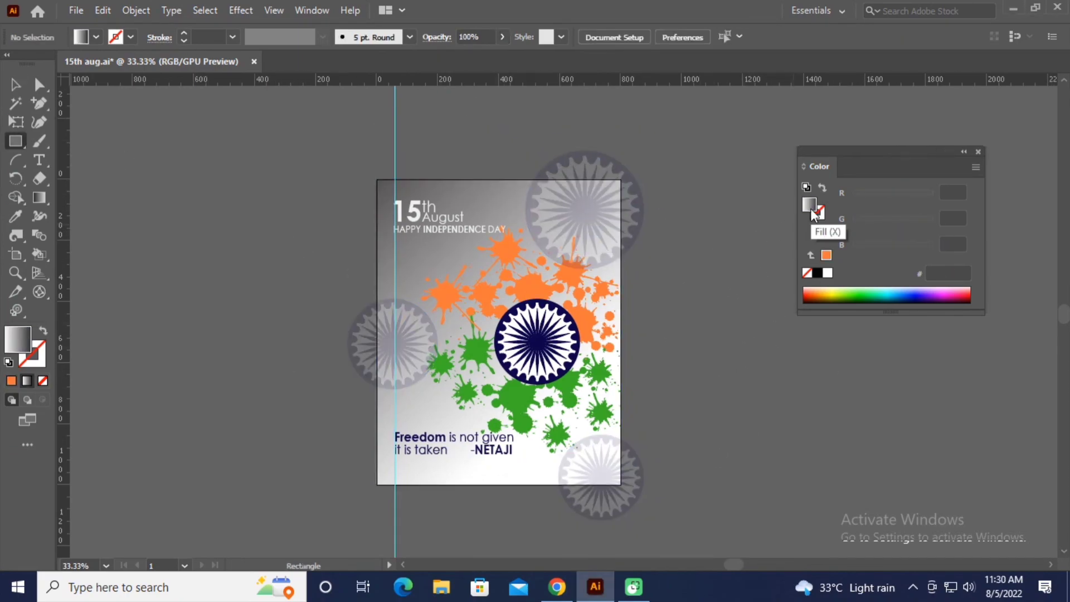
Draw an FCFCFC-filled rectangle covering the whole artboard
{"action": "double_click", "coordinate": [809, 204]}
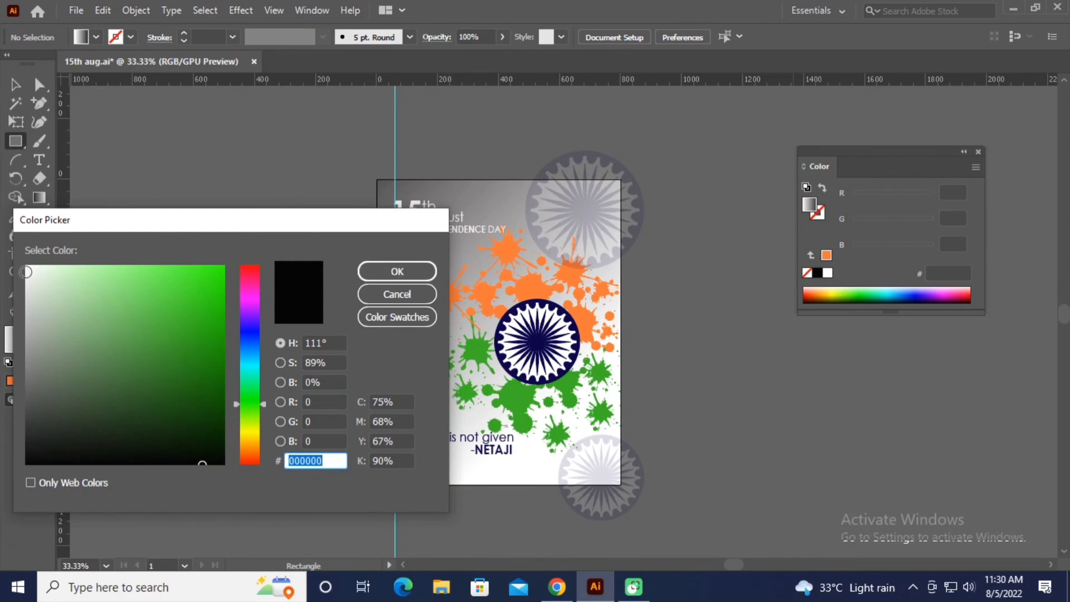
{"action": "type", "text": "fcfcfc"}
{"action": "key", "text": "Return"}
{"action": "left_click_drag", "start_coordinate": [378, 179], "coordinate": [619, 483]}
Select all the artwork and clip it to the rectangle with Ctrl+7
{"action": "key", "text": "v"}
{"action": "key", "text": "ctrl+a"}
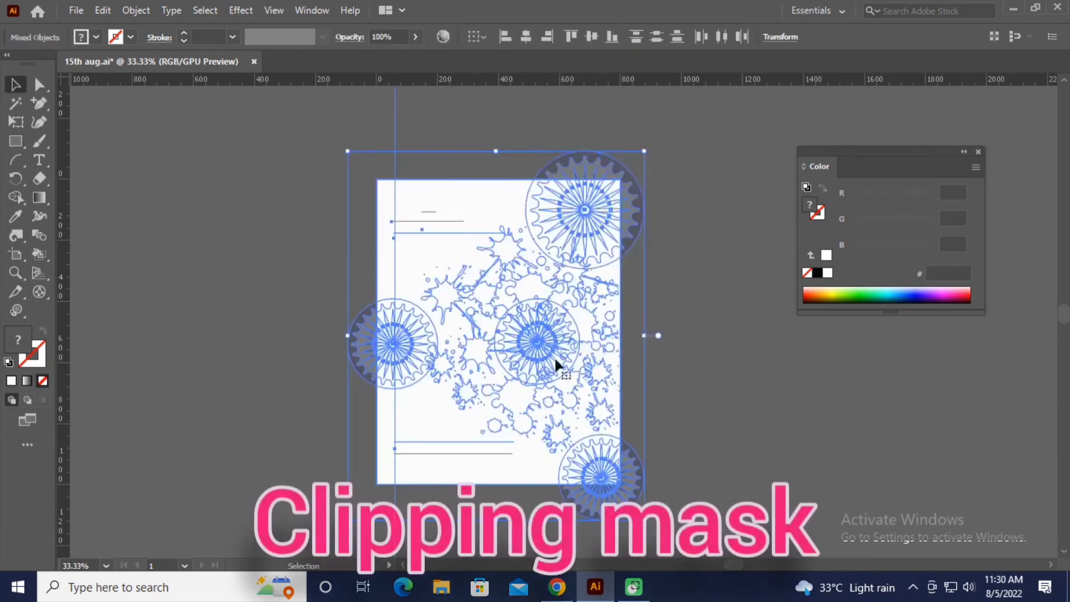
{"action": "key", "text": "ctrl+7"}
{"action": "left_click", "coordinate": [720, 444]}
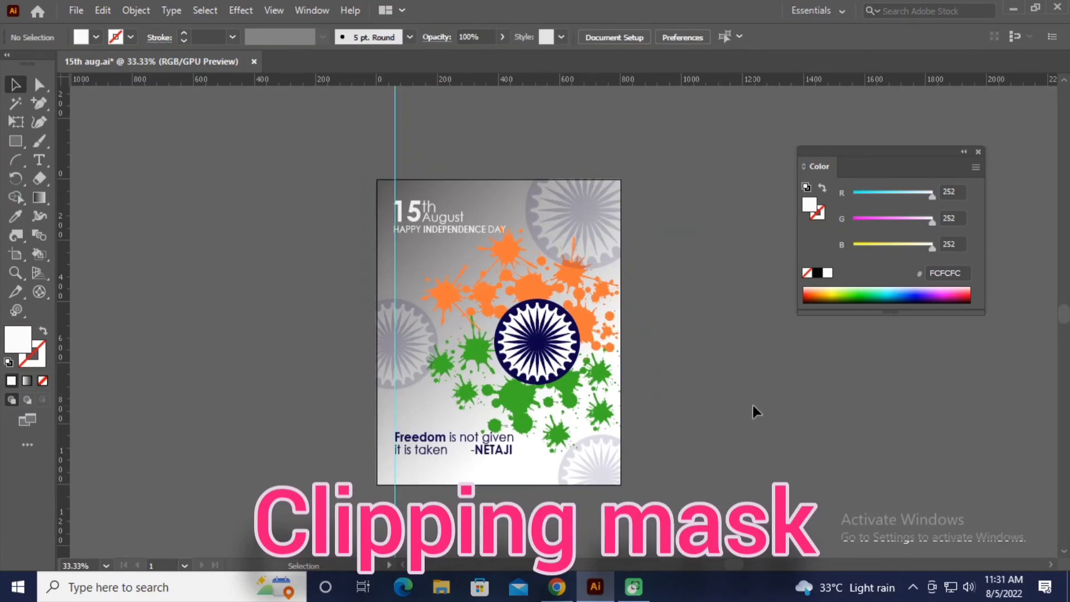